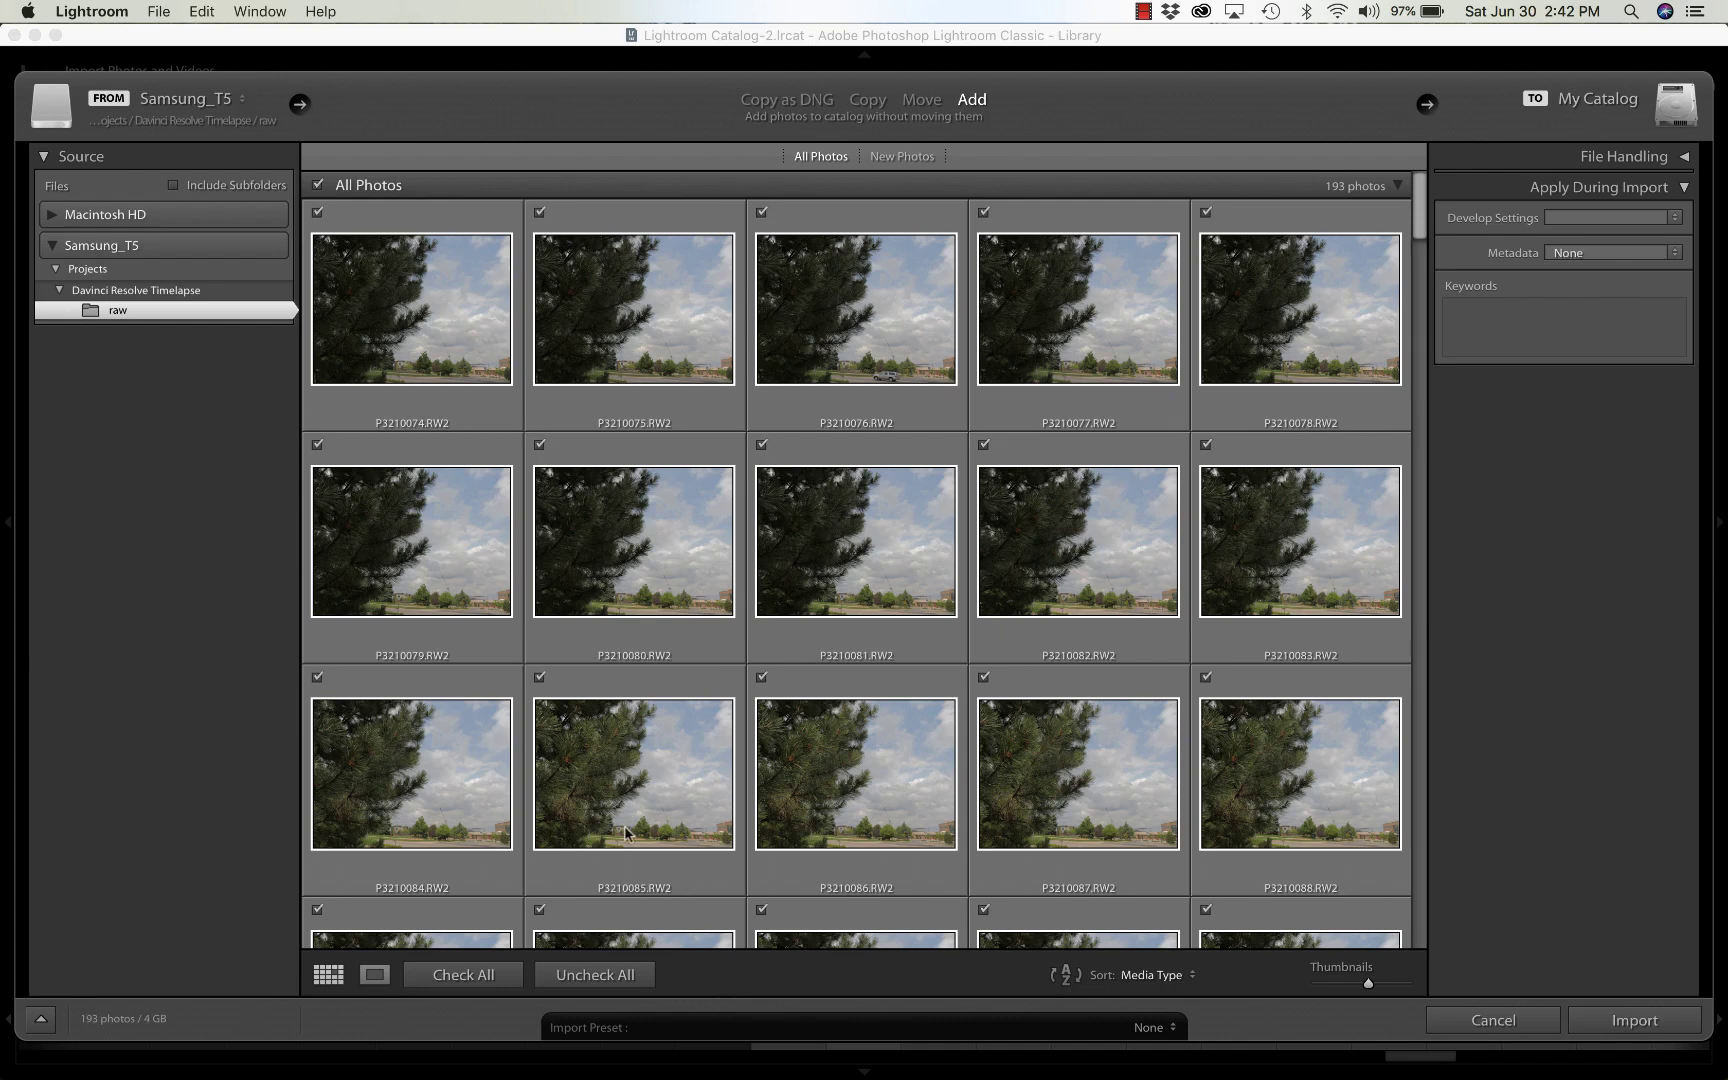
Select the first photo, P3210074.RW2, and import all 193 RW2 photos in place.
left_click(412, 358)
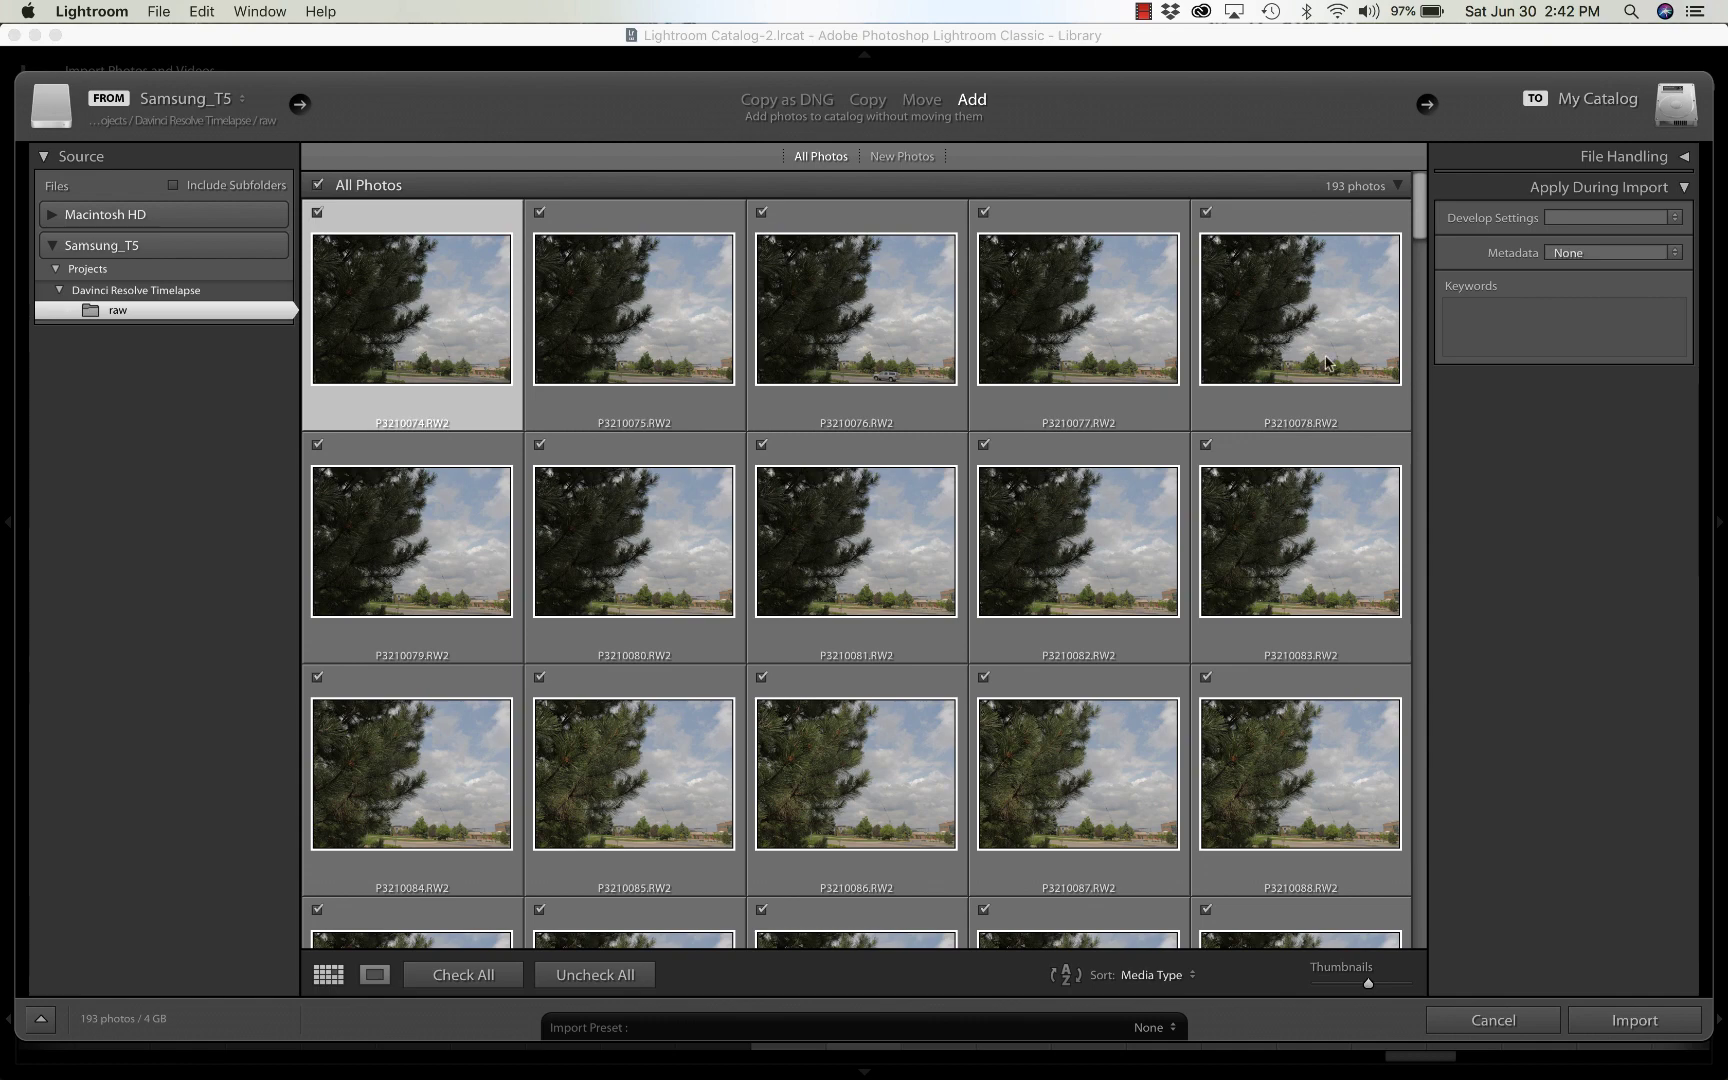
left_click(1634, 1020)
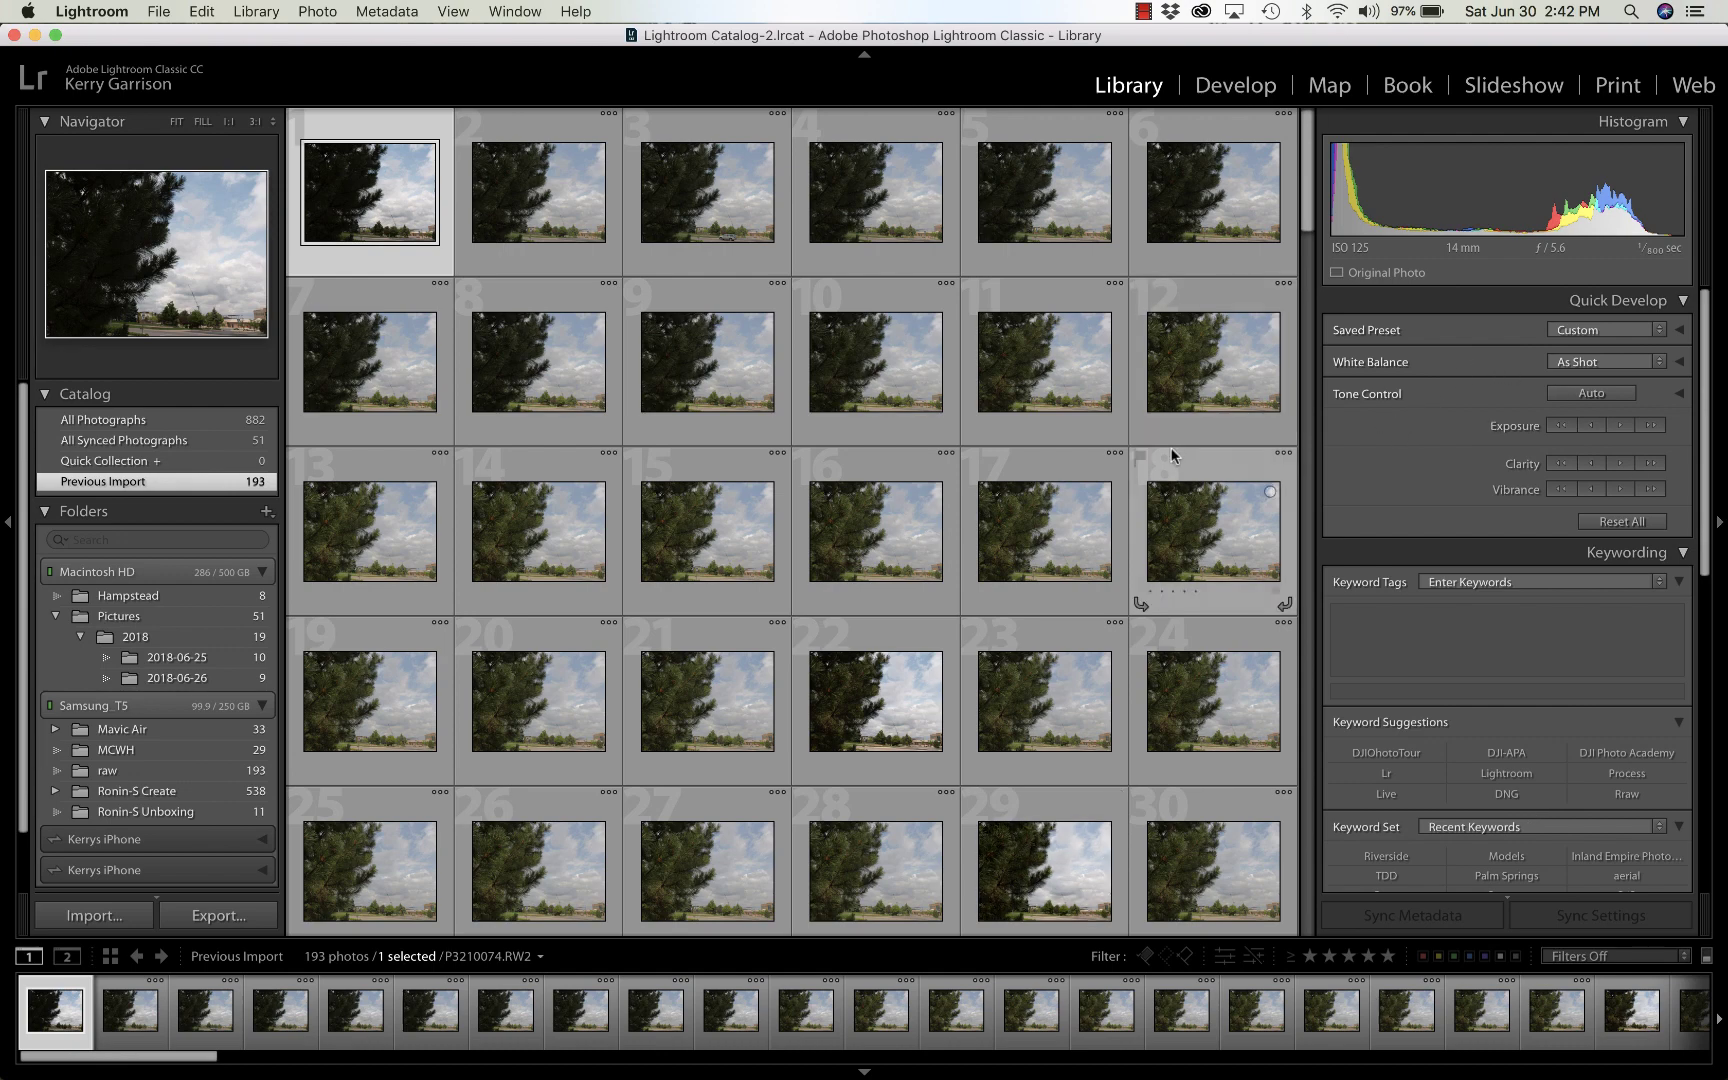
In Develop, set P3210074.RW2 to Highlights −63, Shadows +77, Dehaze +30 and Vibrance +34.
left_click(1236, 88)
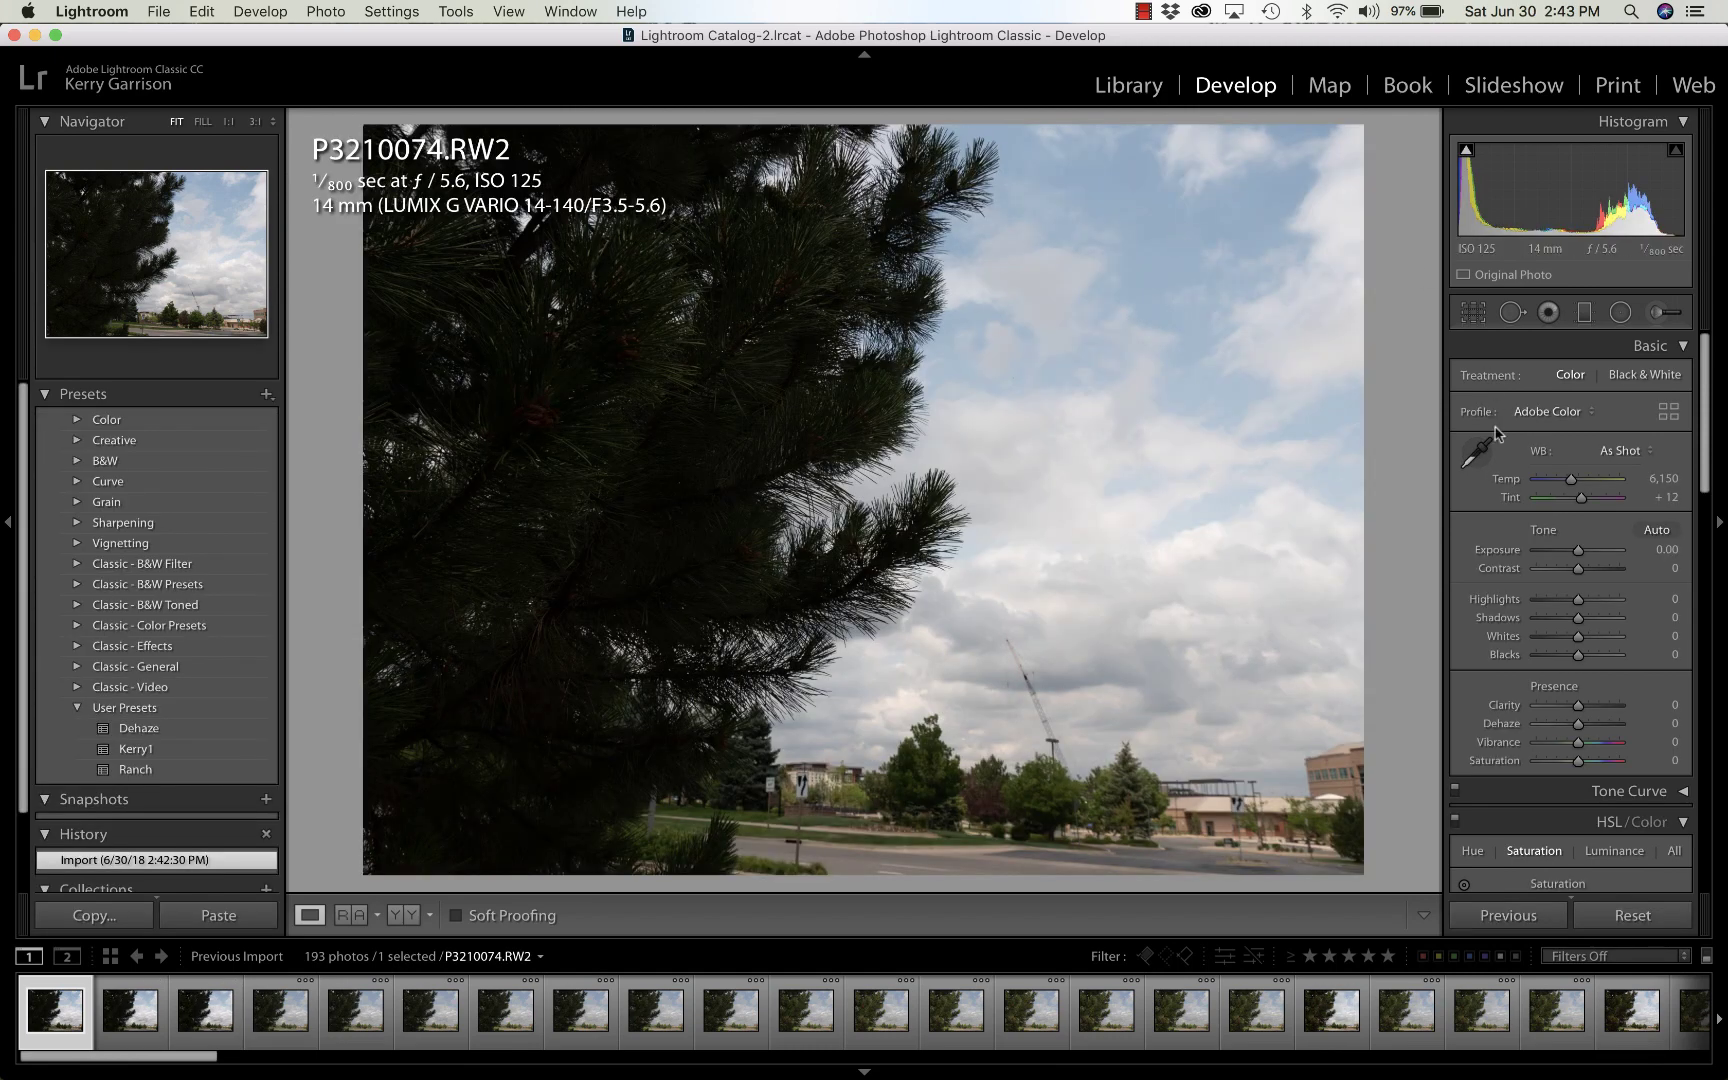
left_click(1549, 599)
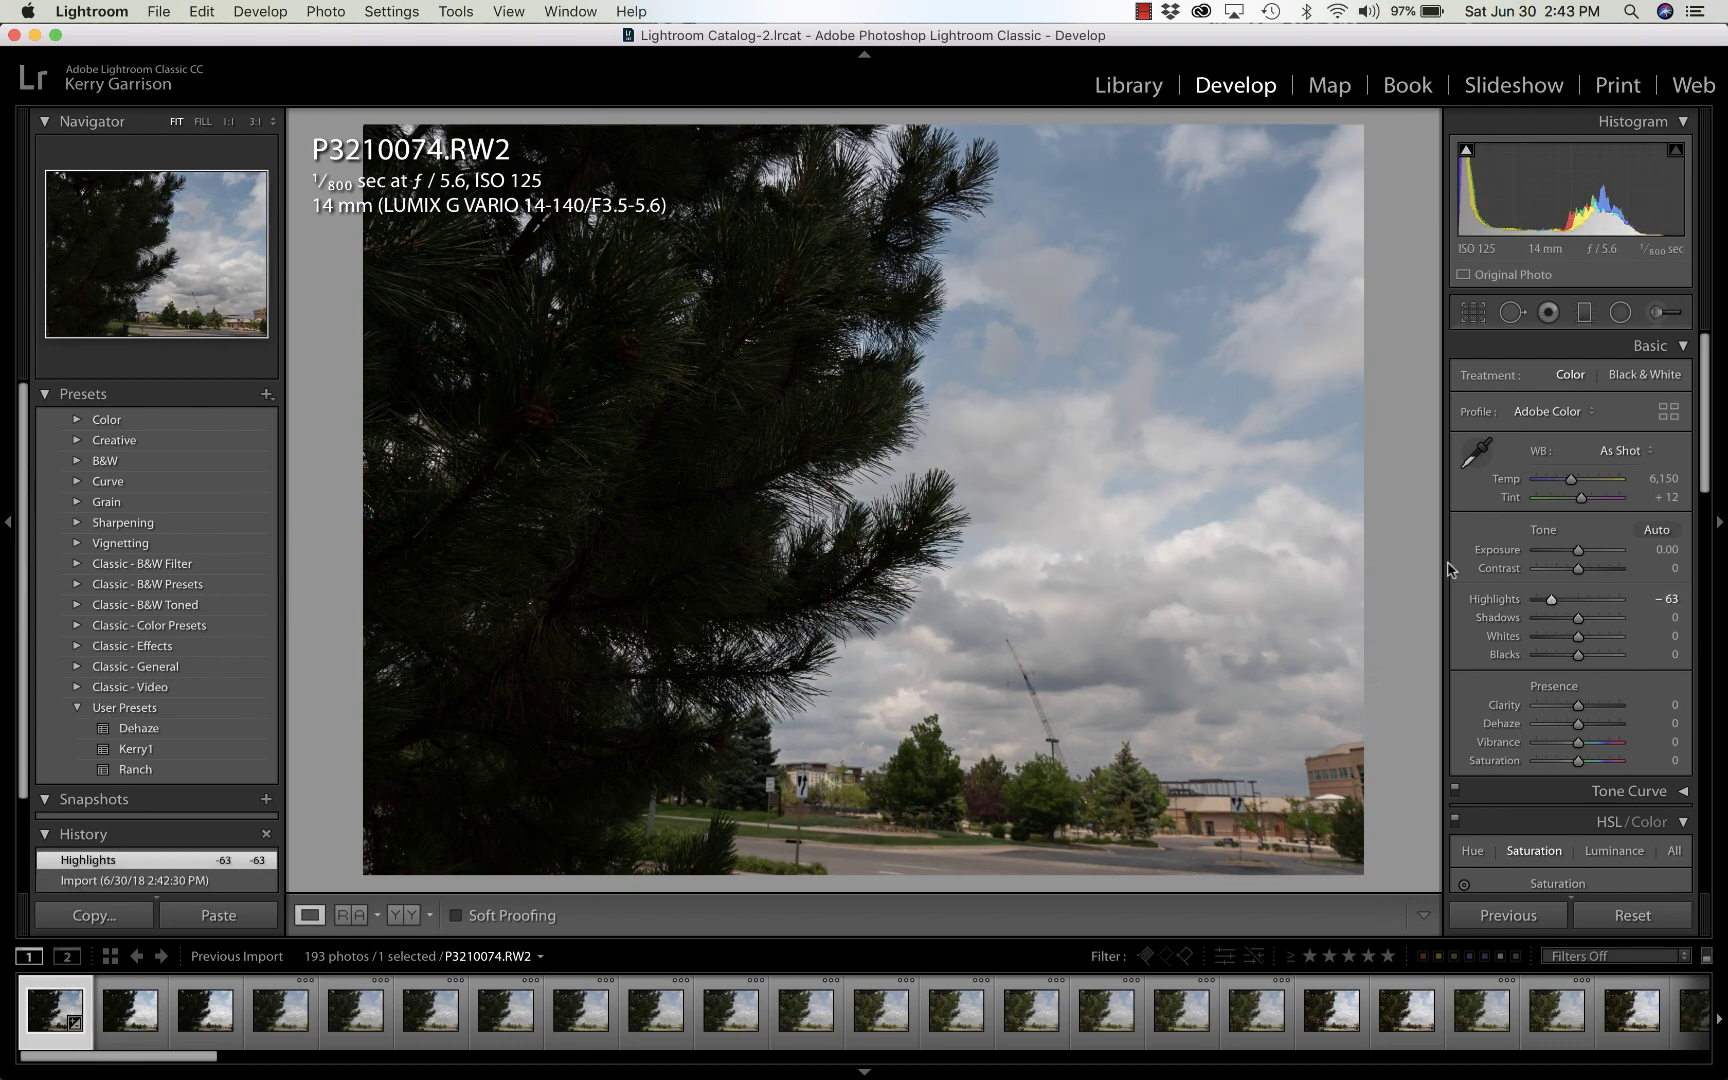
left_click(1604, 618)
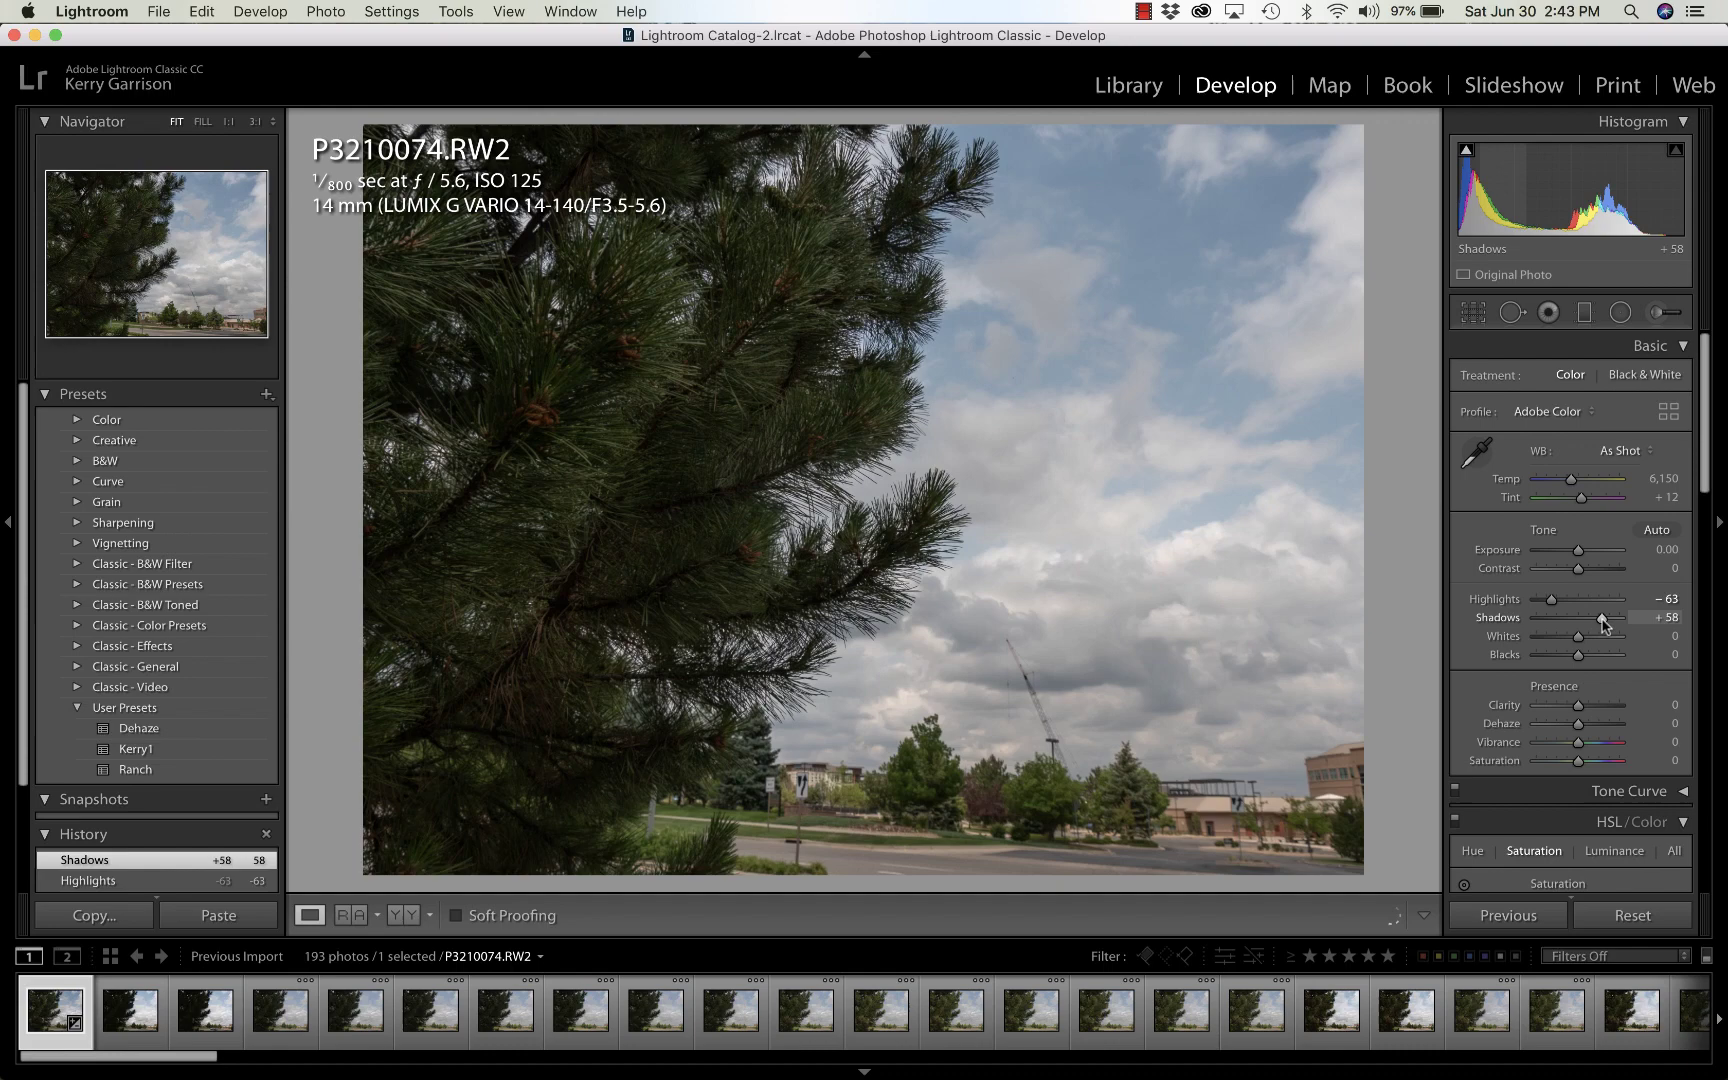
left_click_drag(1604, 620, 1618, 625)
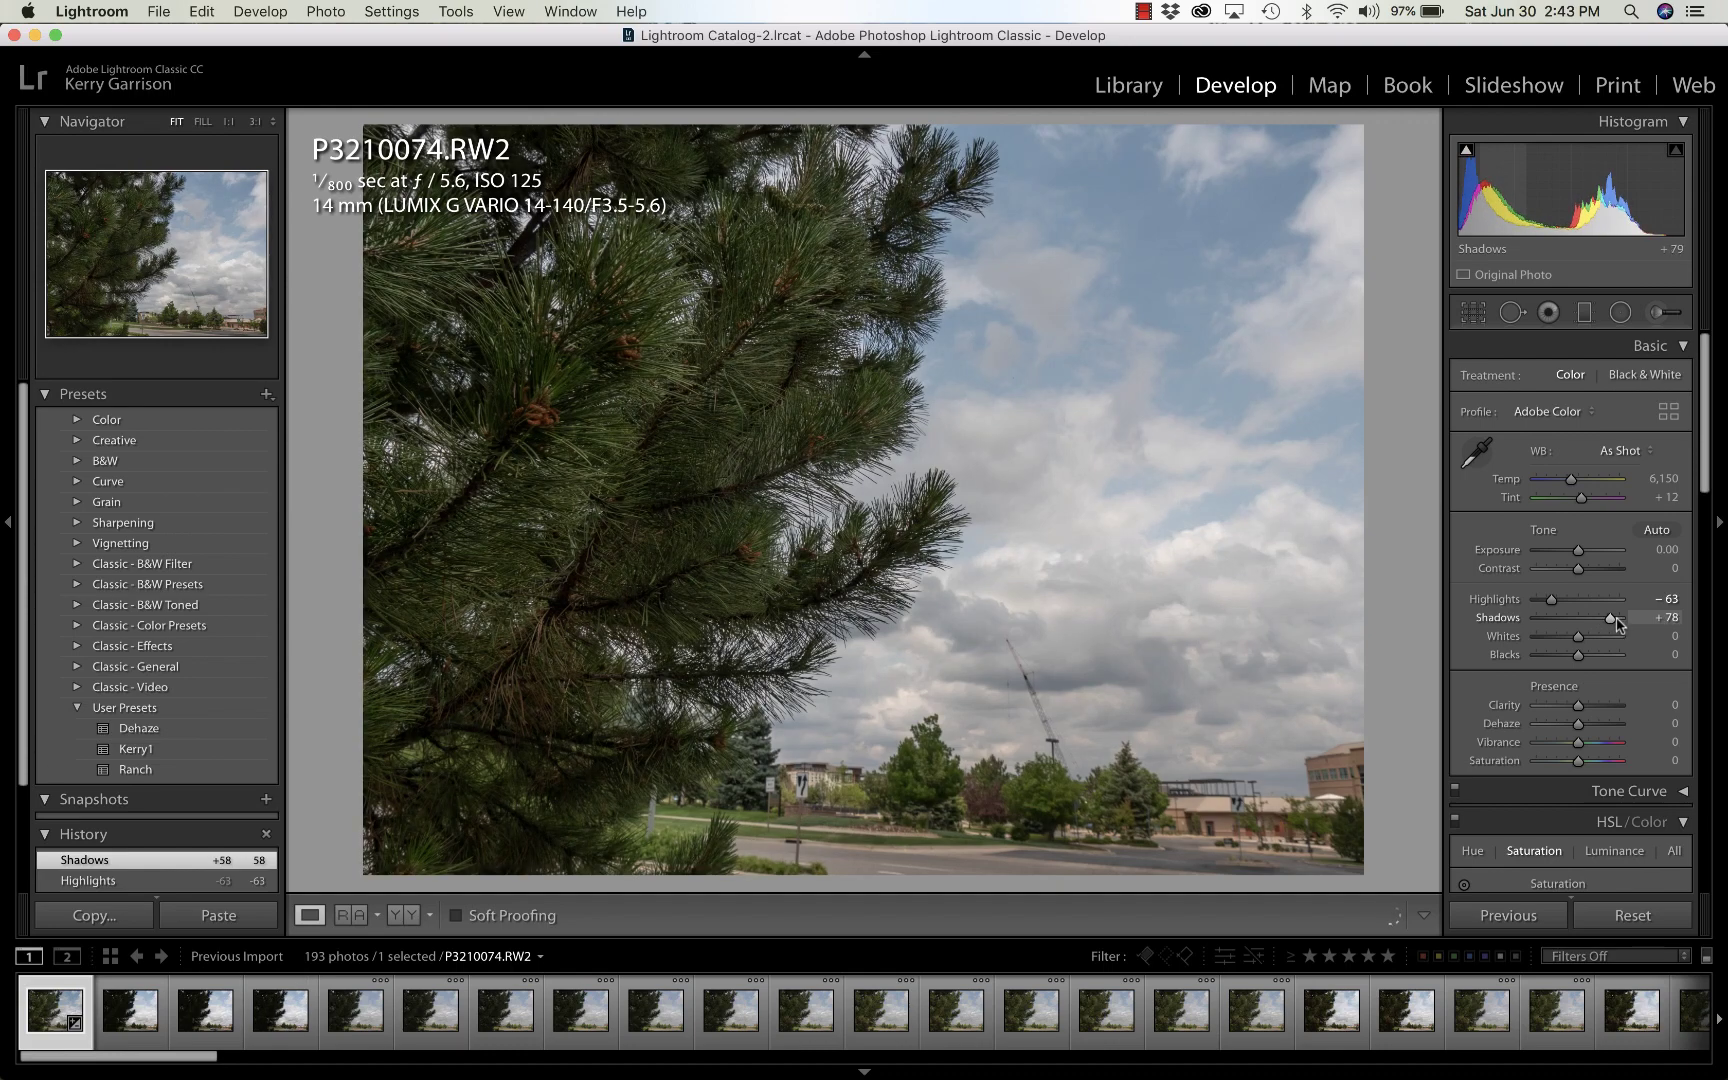
left_click(1590, 724)
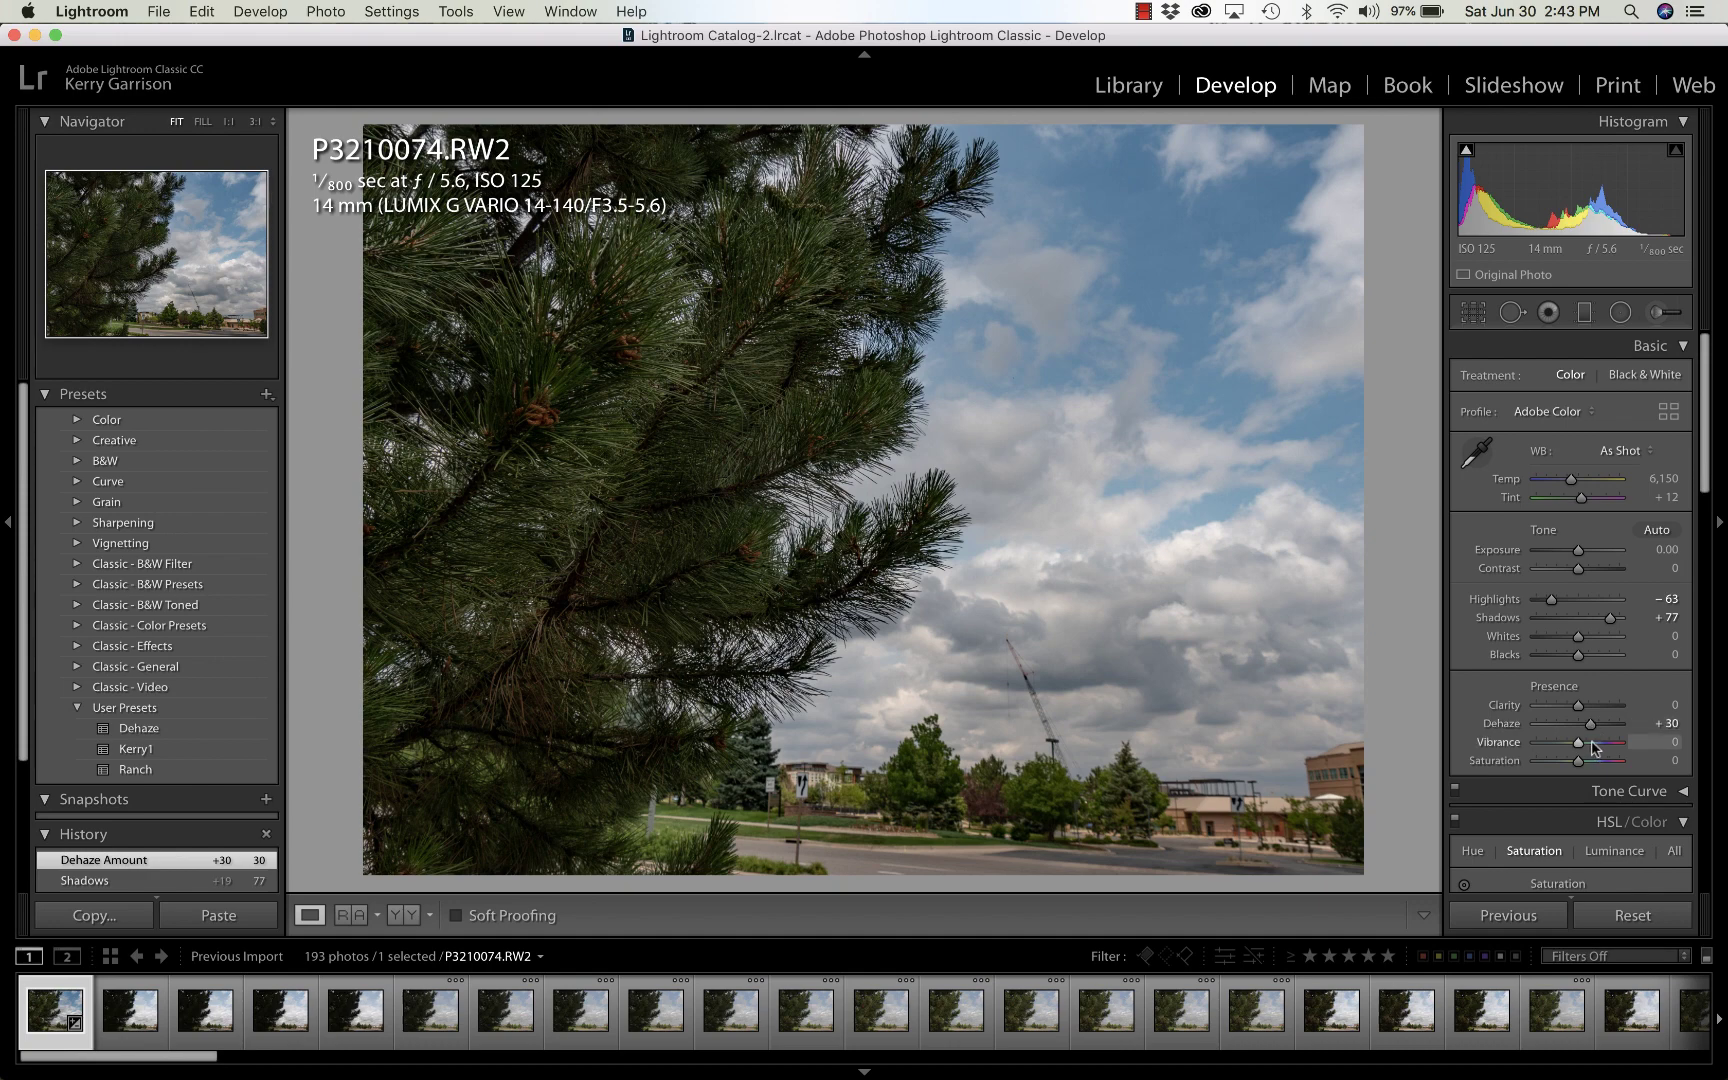
left_click(1592, 742)
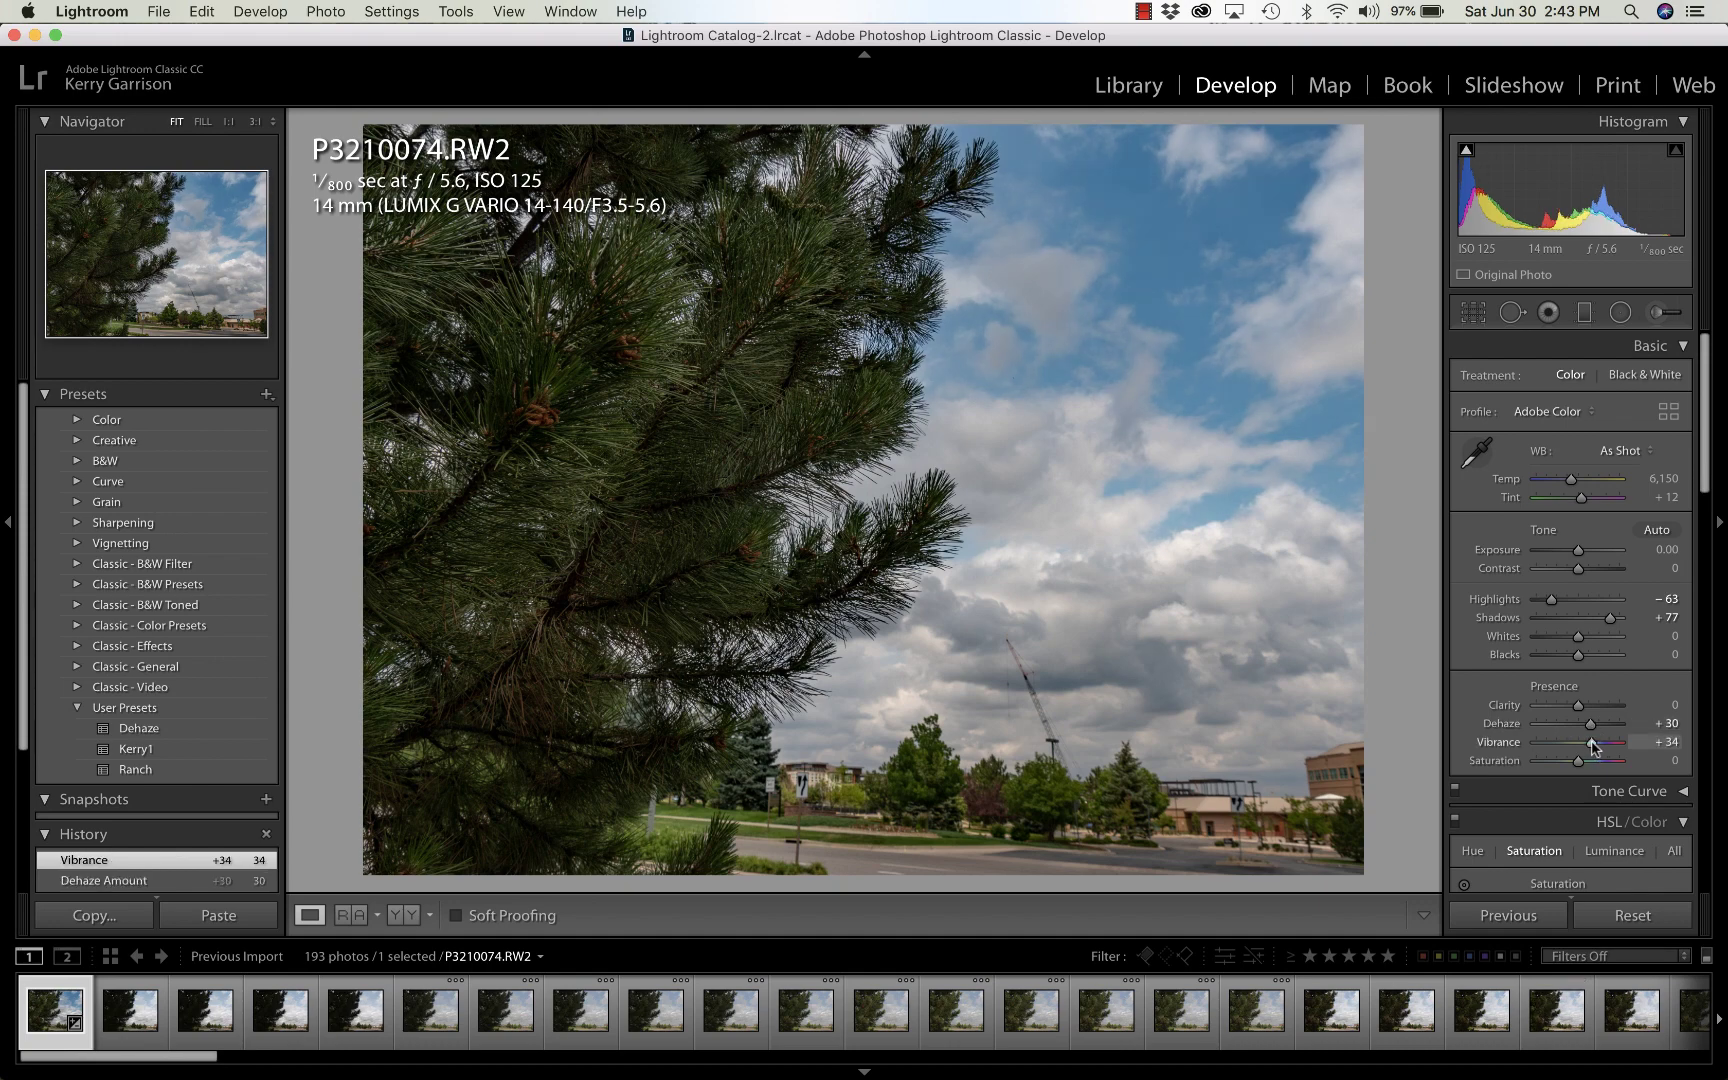
Crop P3210074.RW2 to 16 x 9, shifting the image so the road is cut off.
key("r")
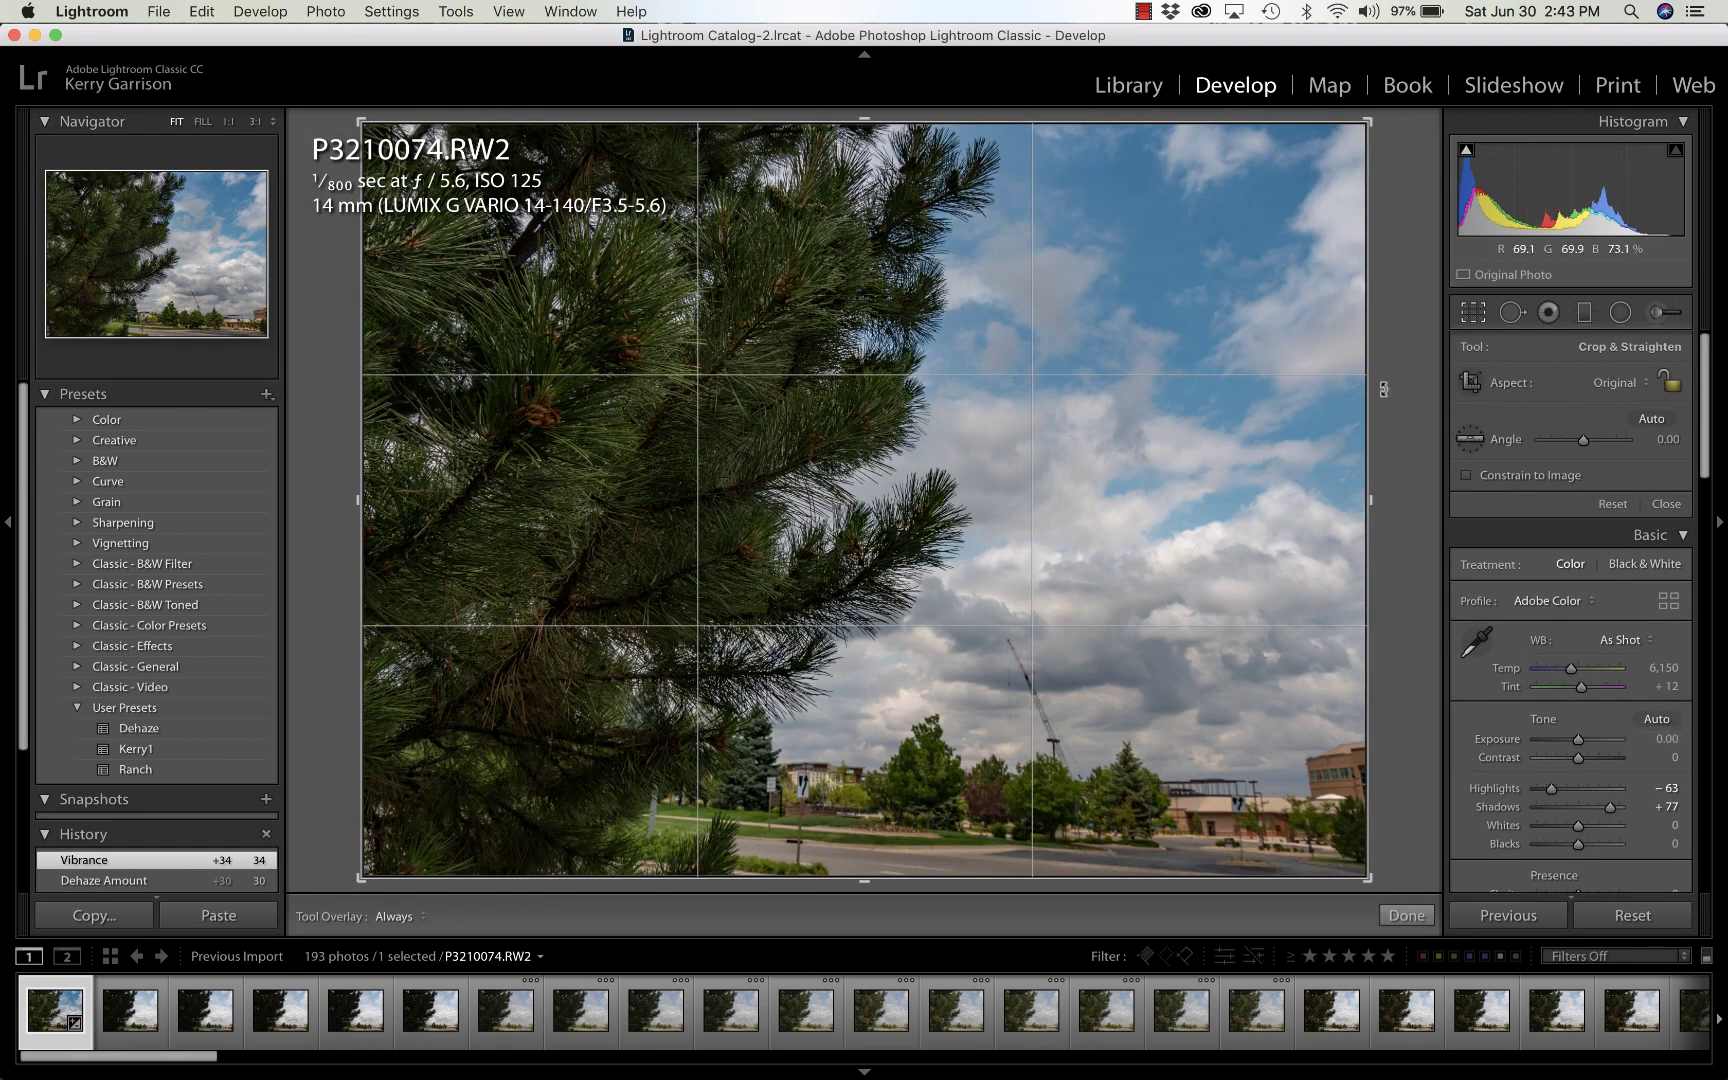
left_click(1621, 382)
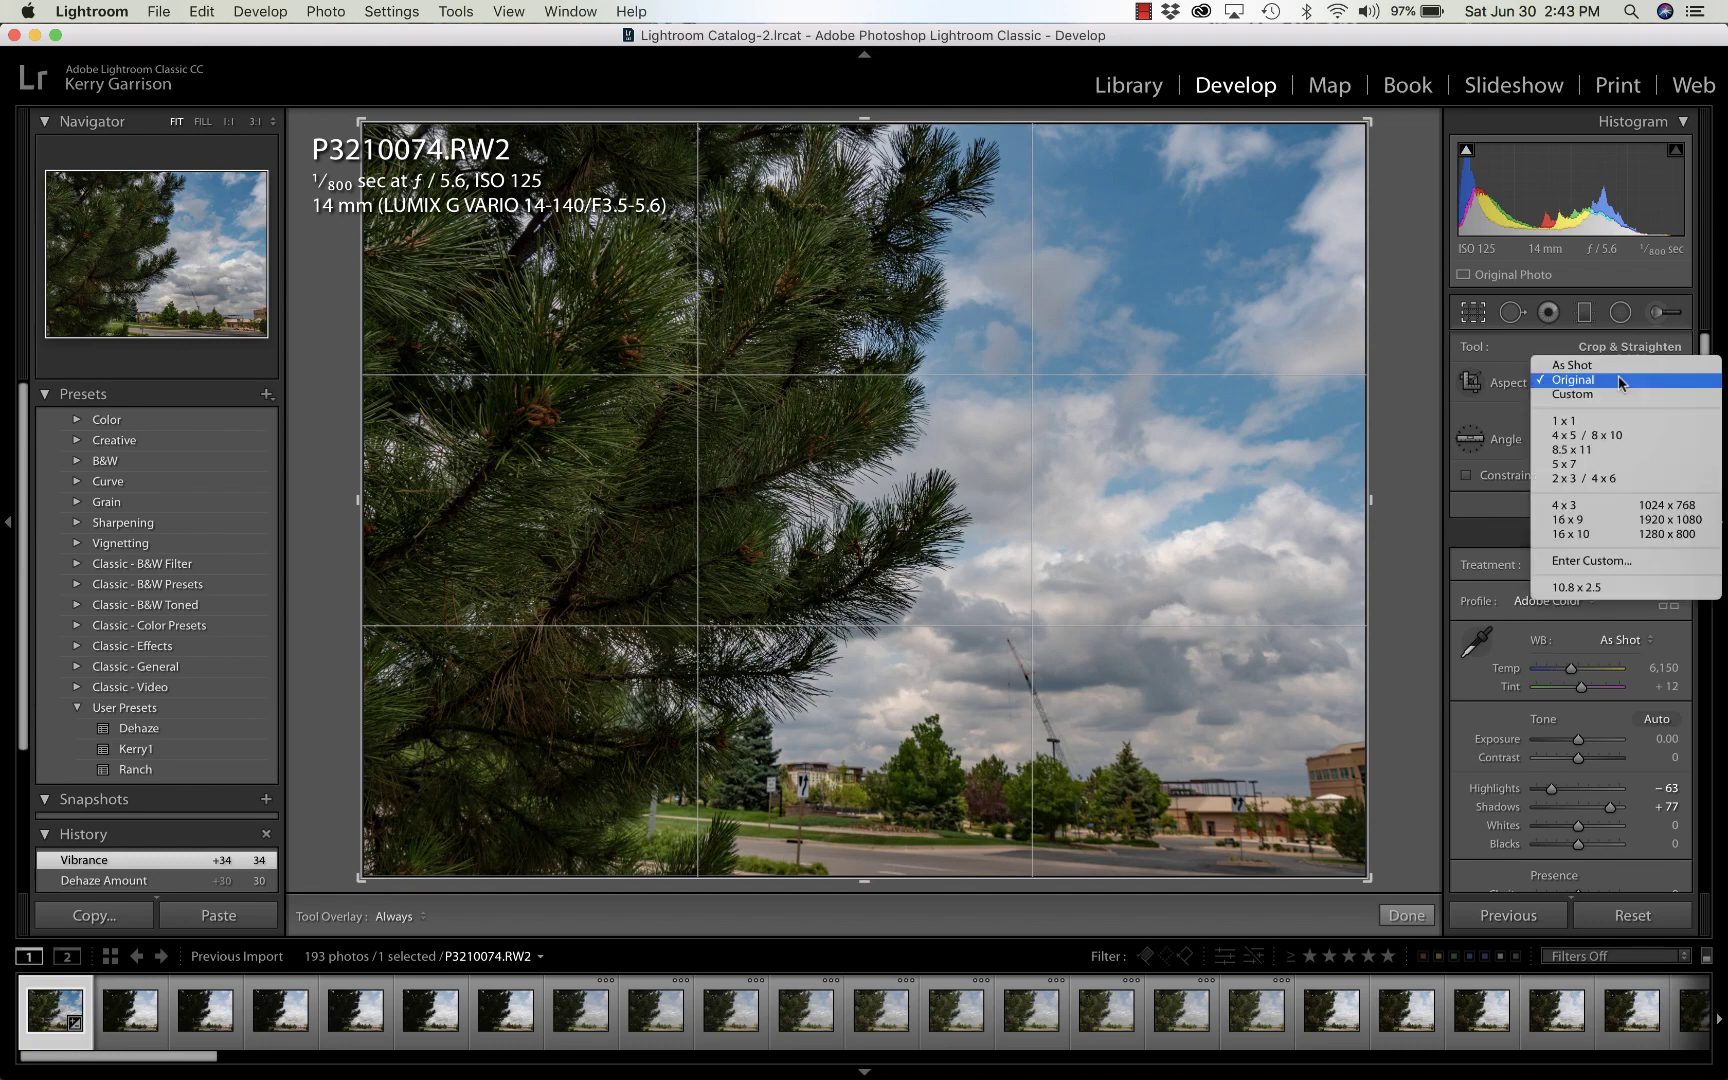
left_click(1611, 522)
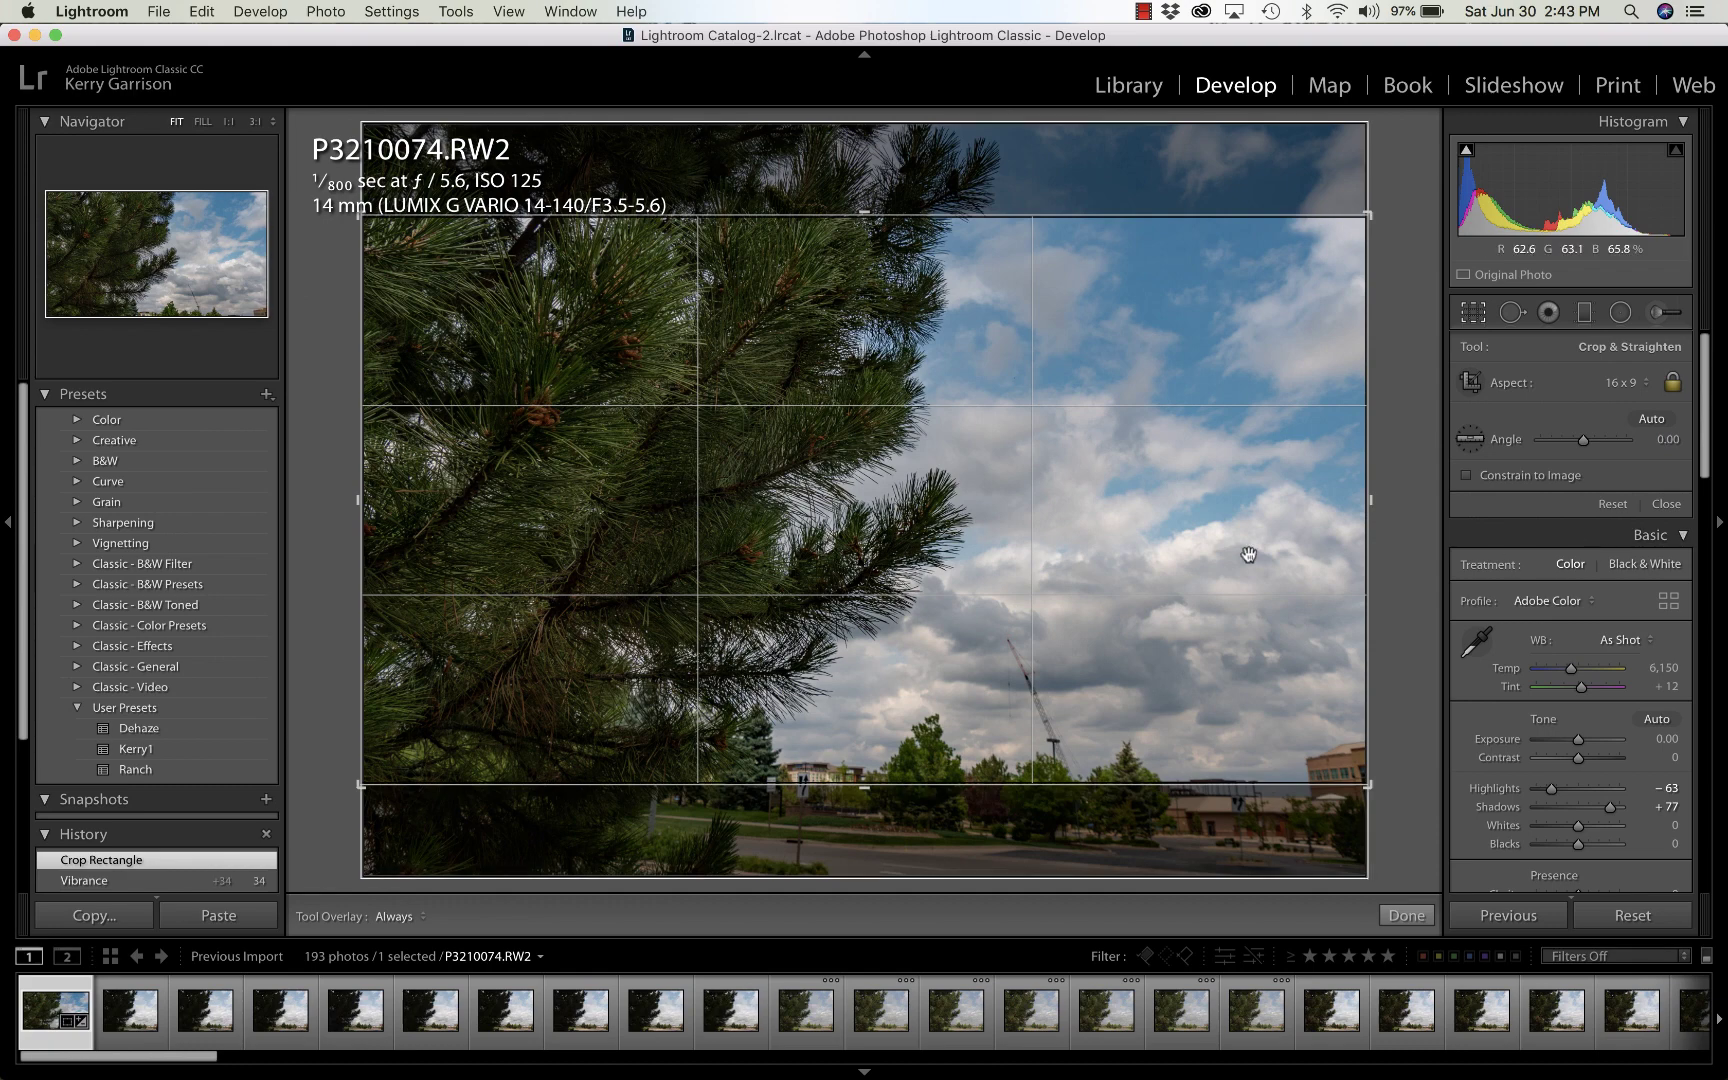
mouse_move(1245, 557)
left_mouse_down()
mouse_move(1246, 621)
mouse_move(1246, 513)
mouse_move(1232, 652)
mouse_move(1219, 513)
mouse_move(1223, 548)
left_mouse_up()
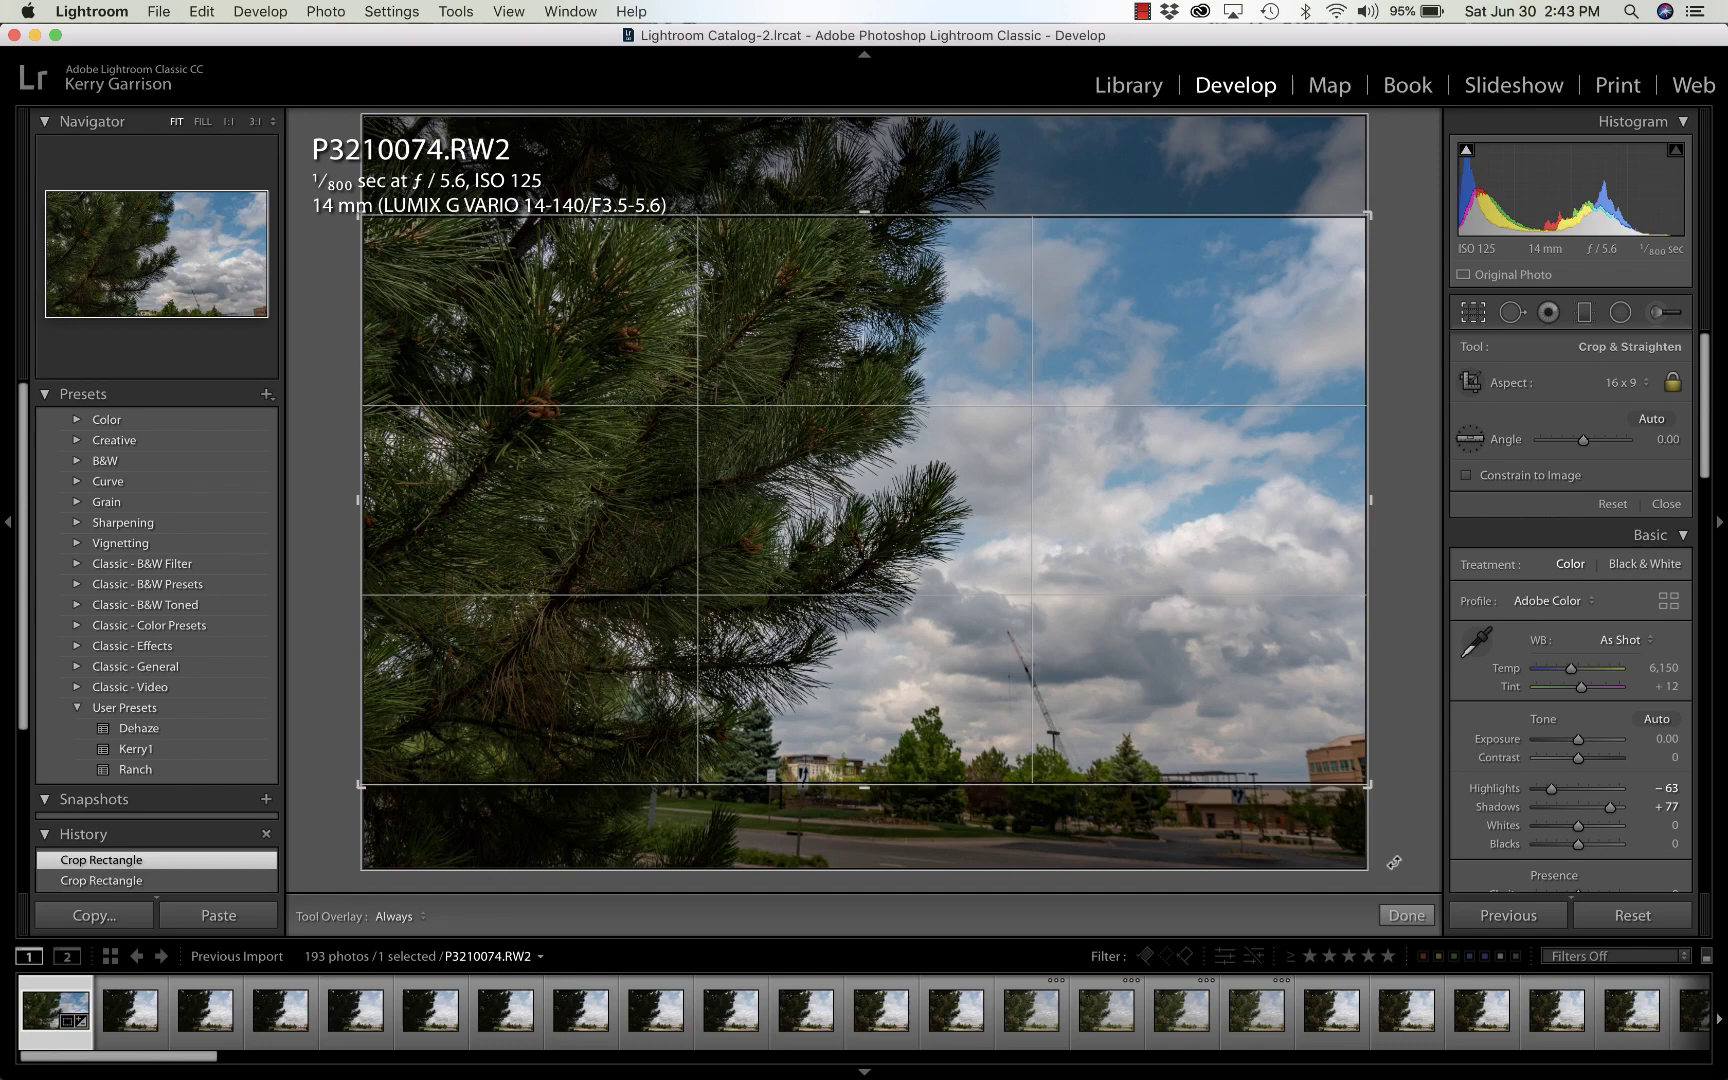
left_click(1408, 916)
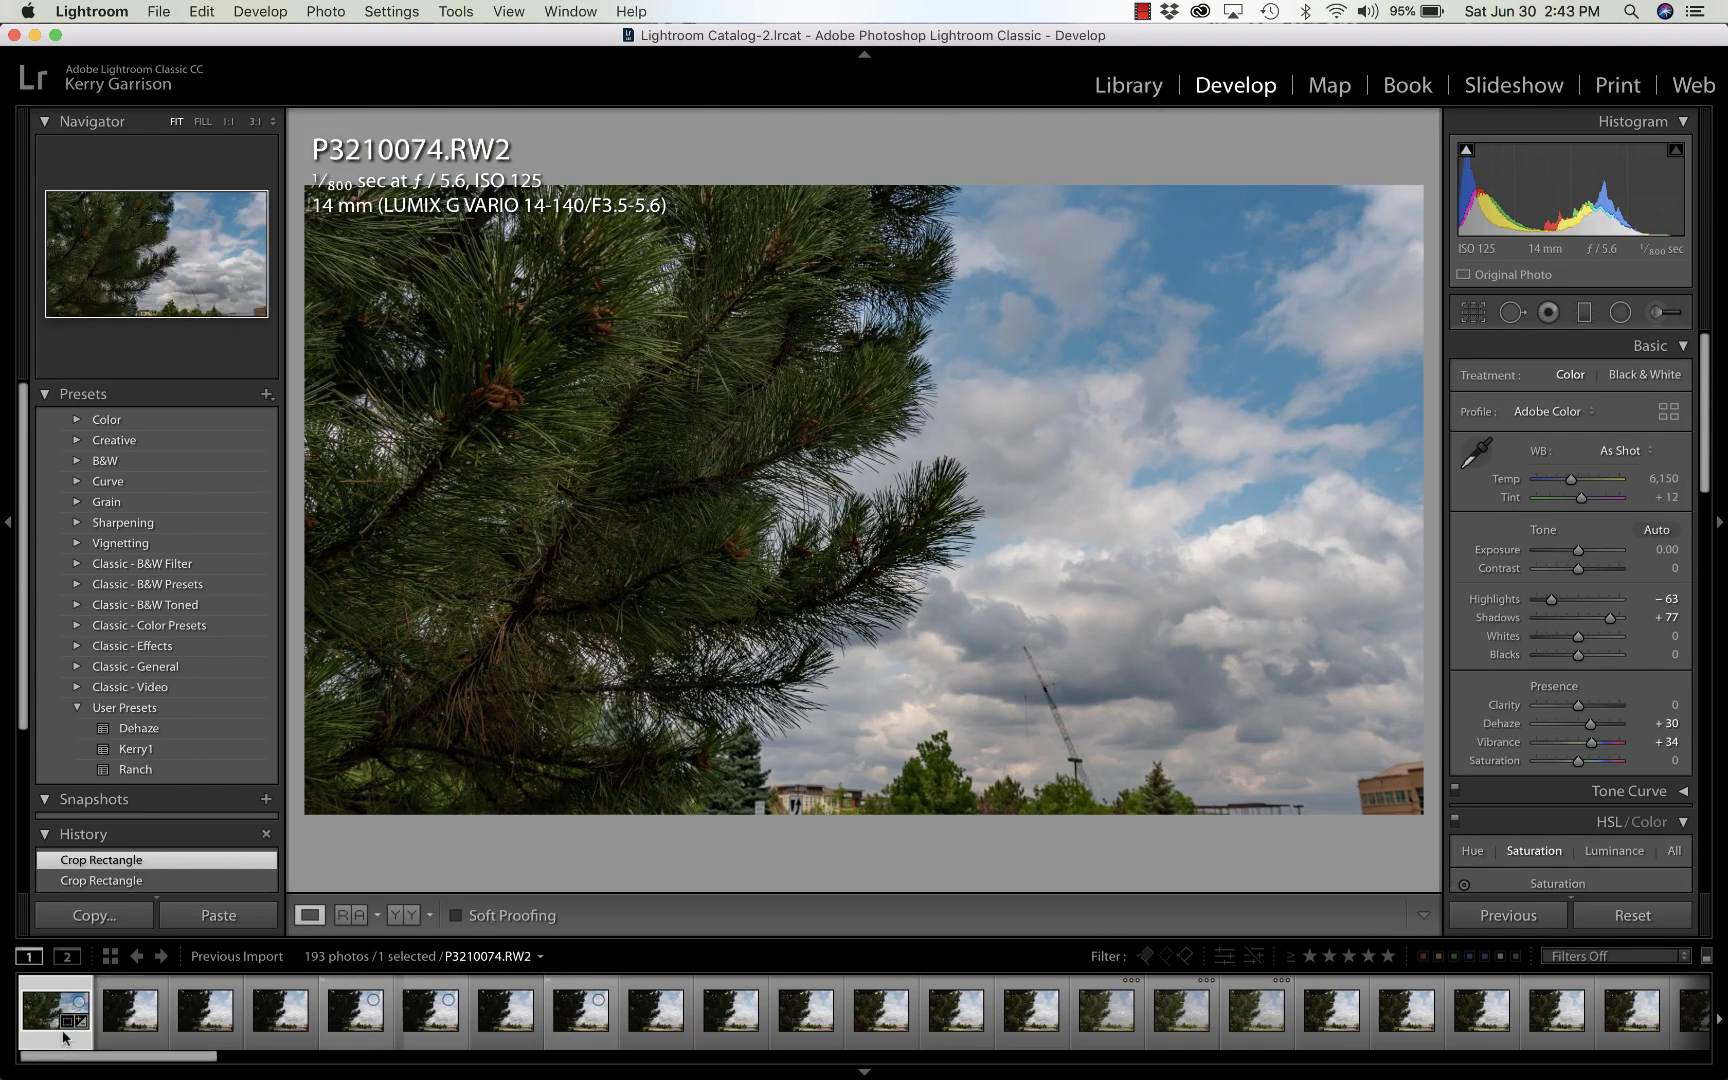
Select all 193 filmstrip photos and synchronize every setting from the first frame.
left_click_drag(100, 1058, 1652, 1062)
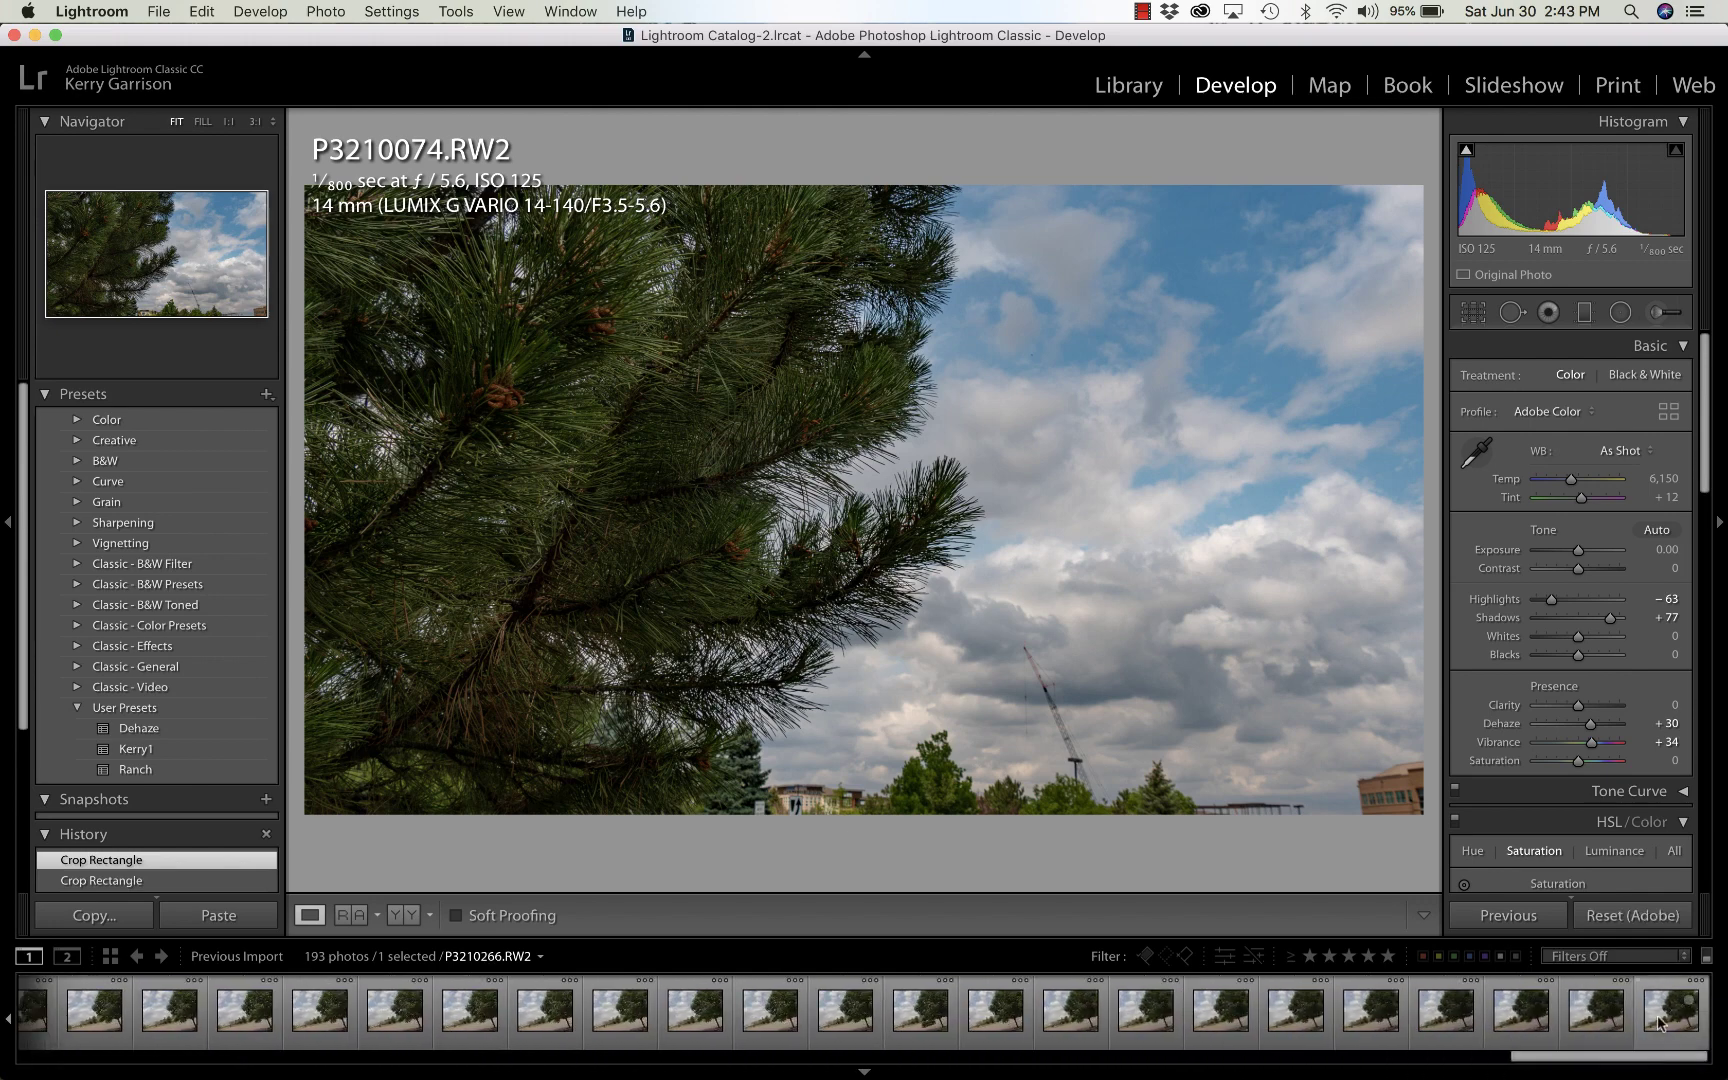
key("super+a")
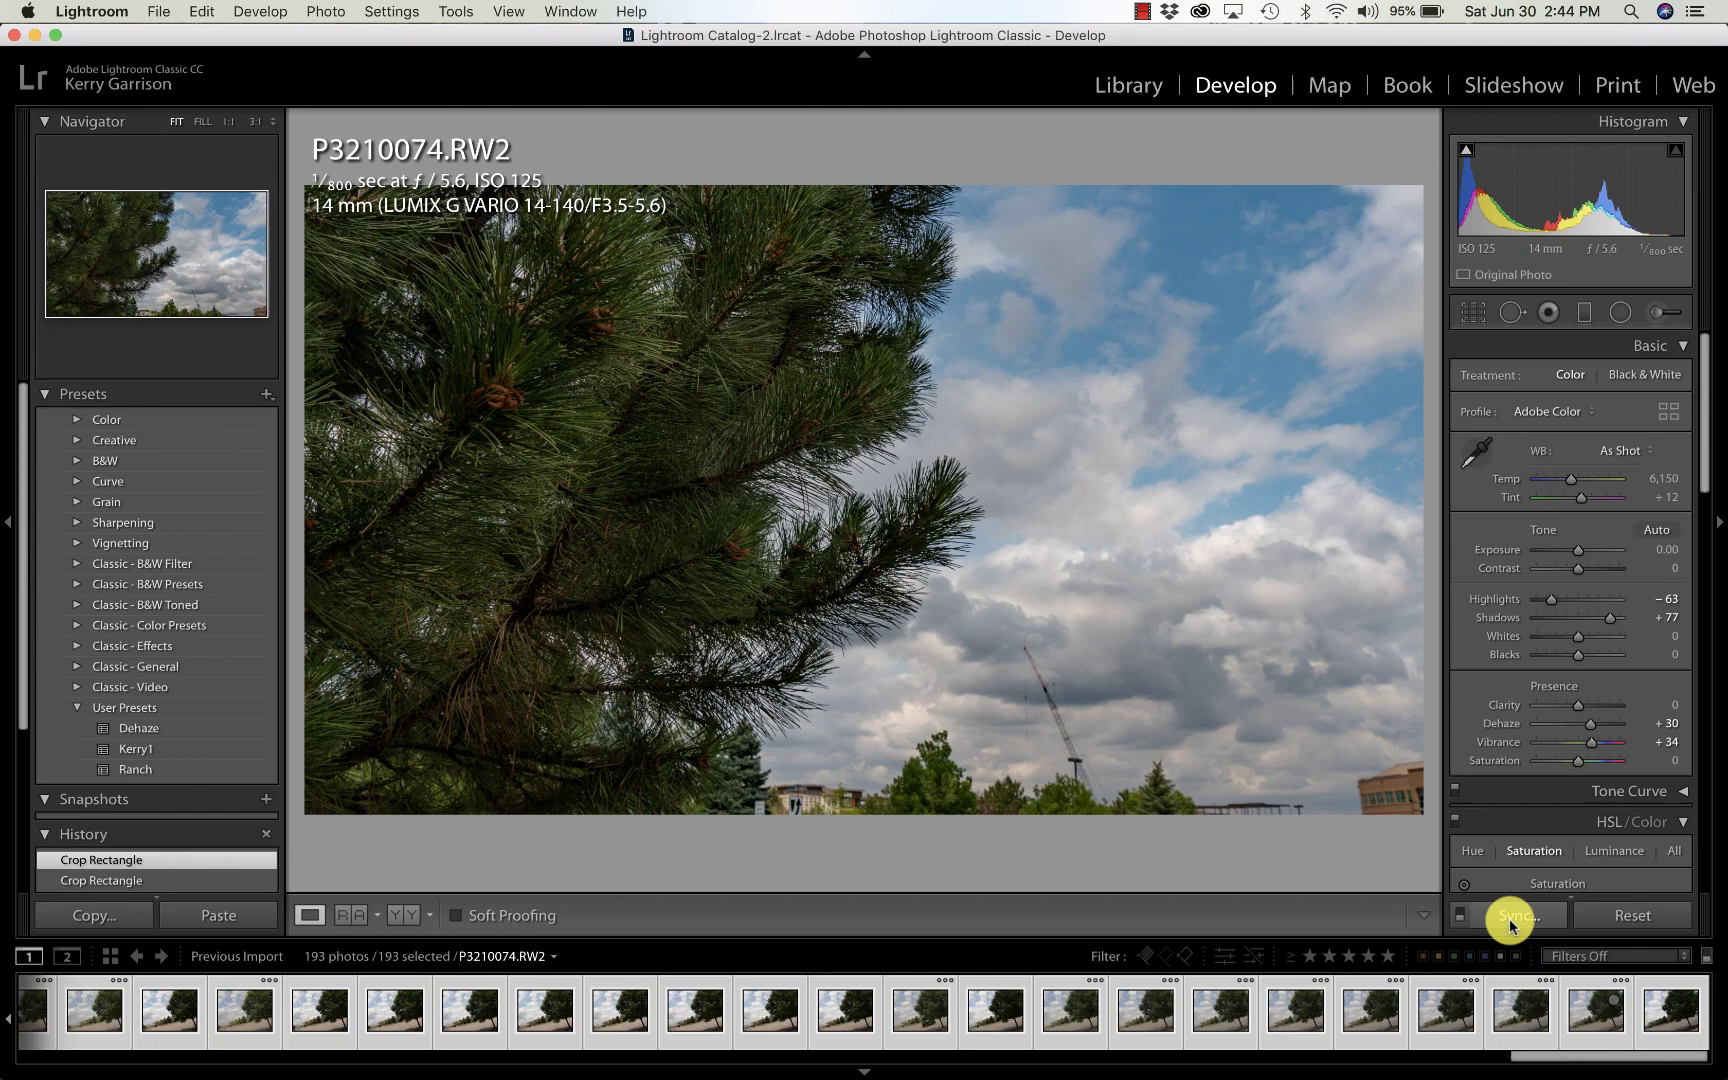
left_click(1514, 916)
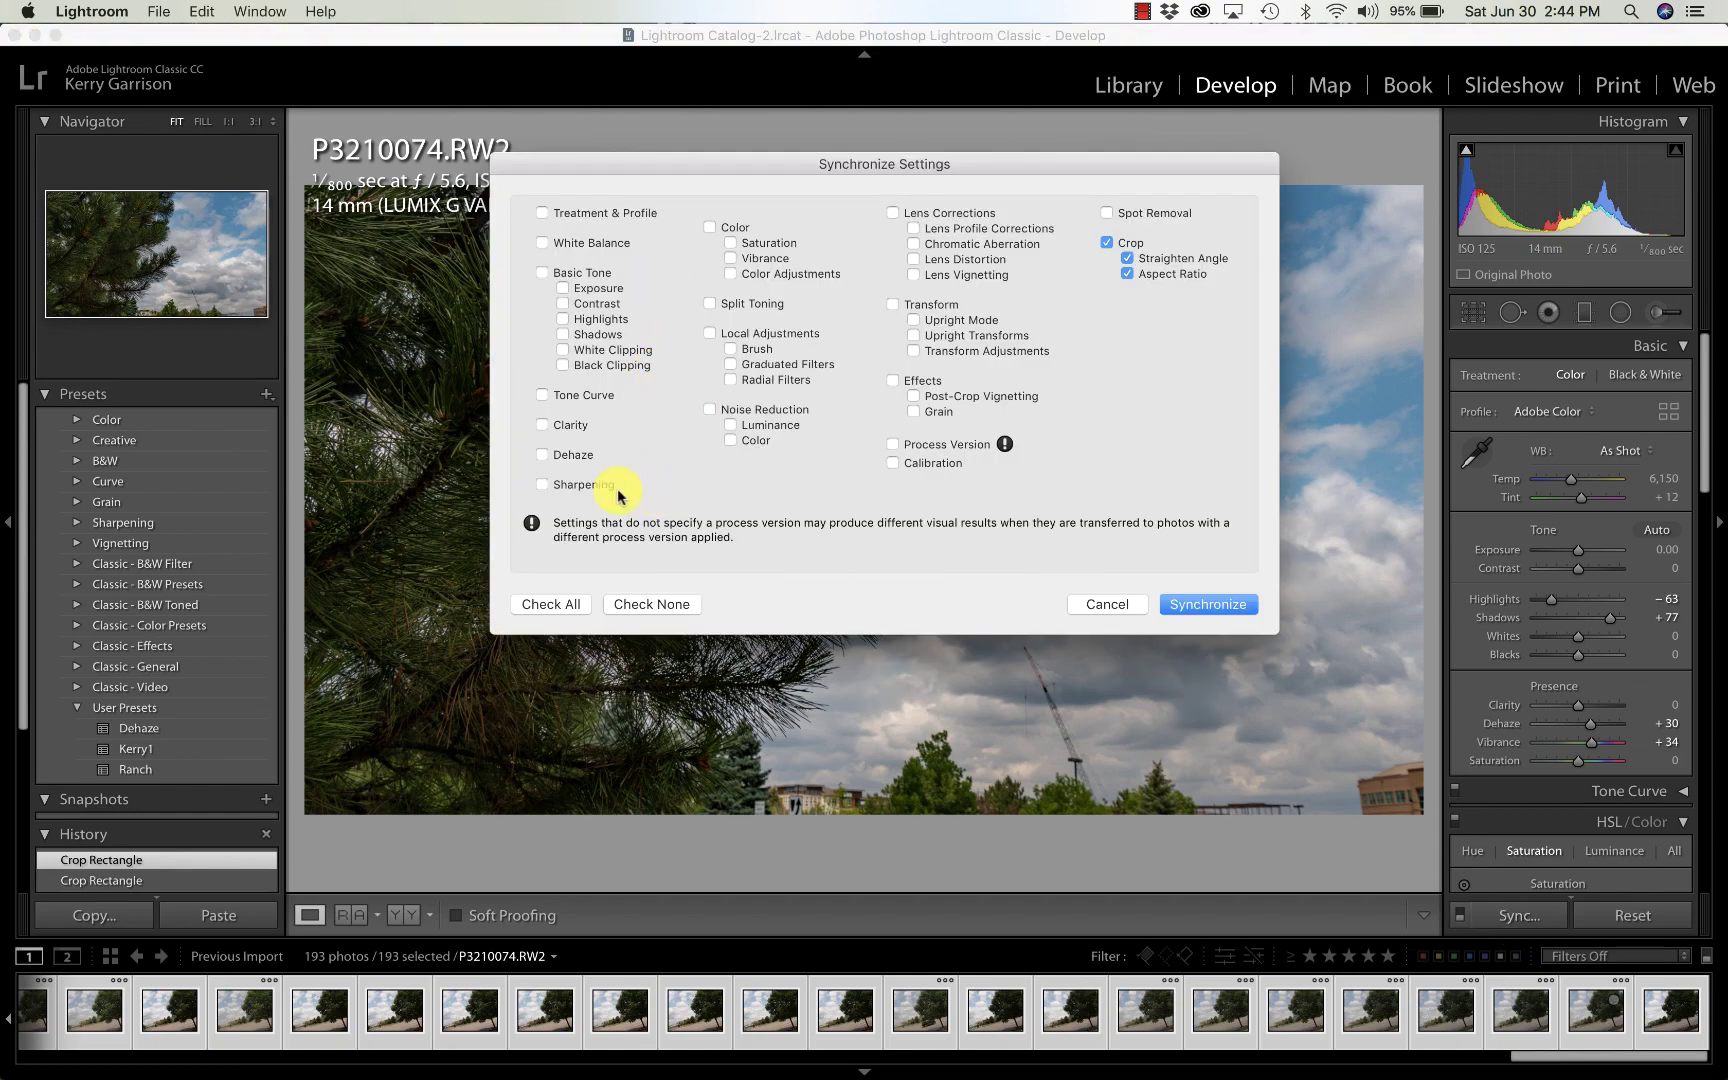
left_click(565, 607)
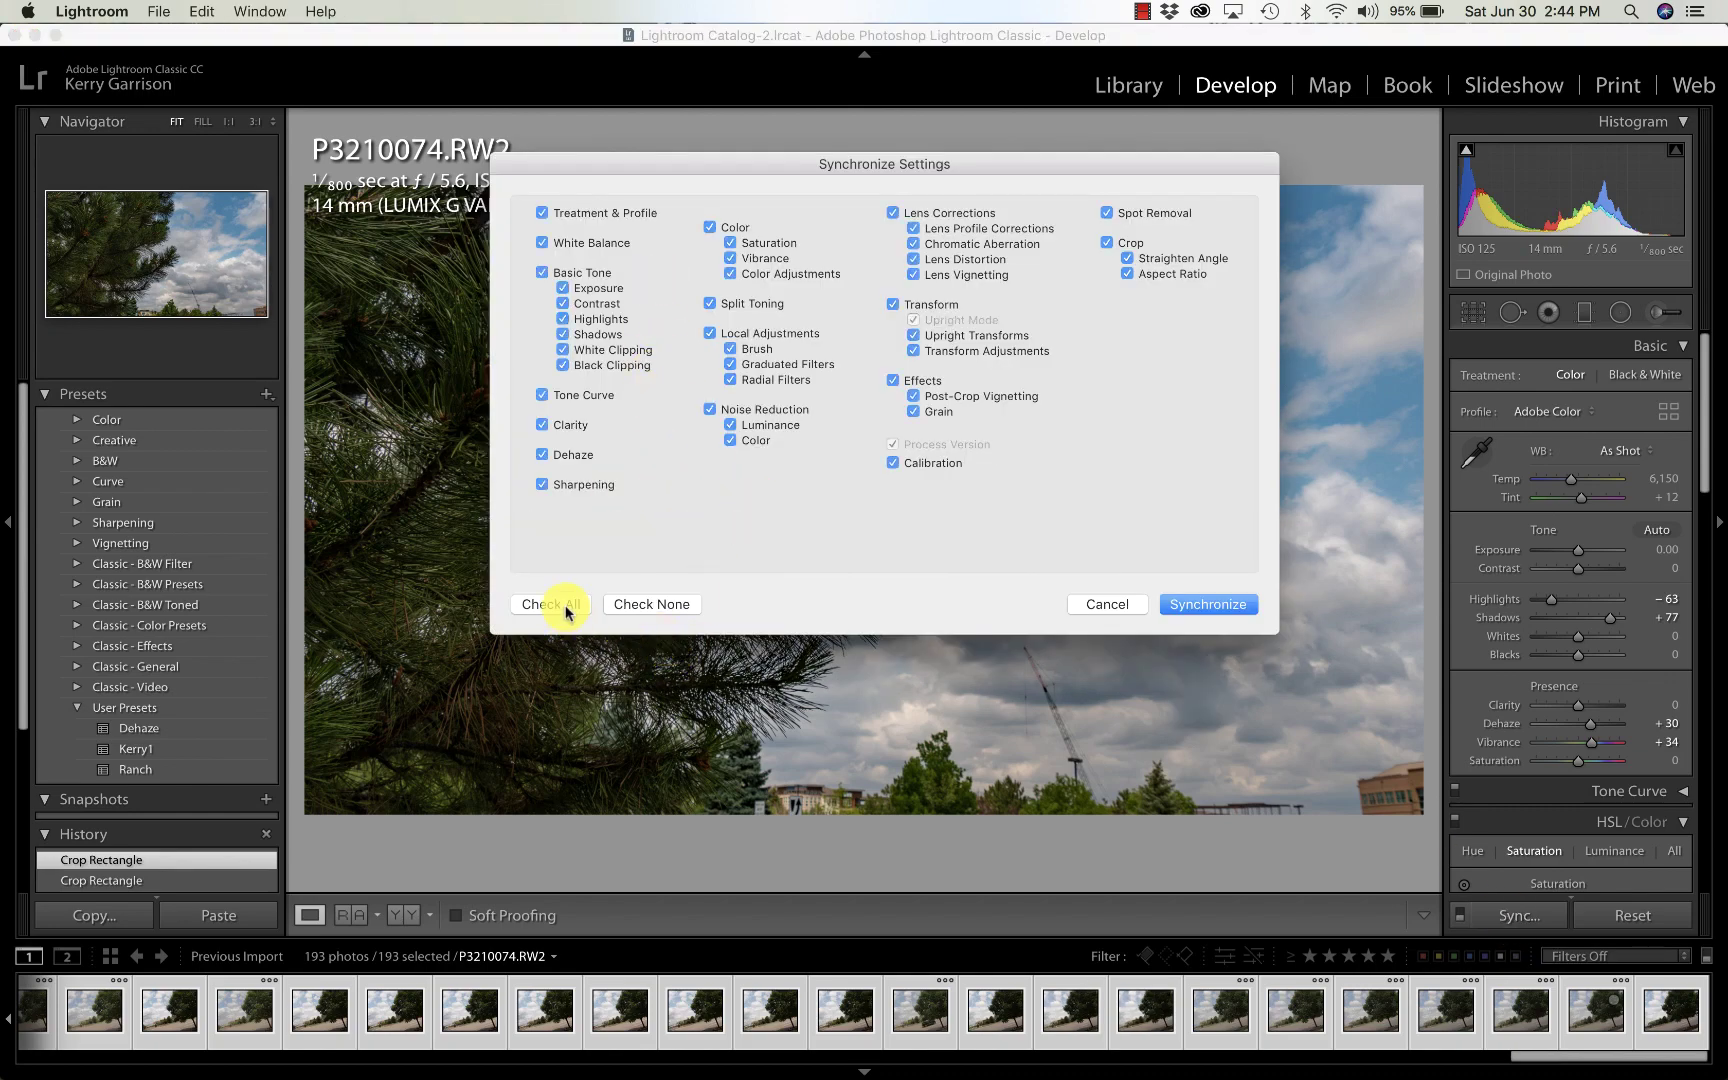
left_click(1203, 604)
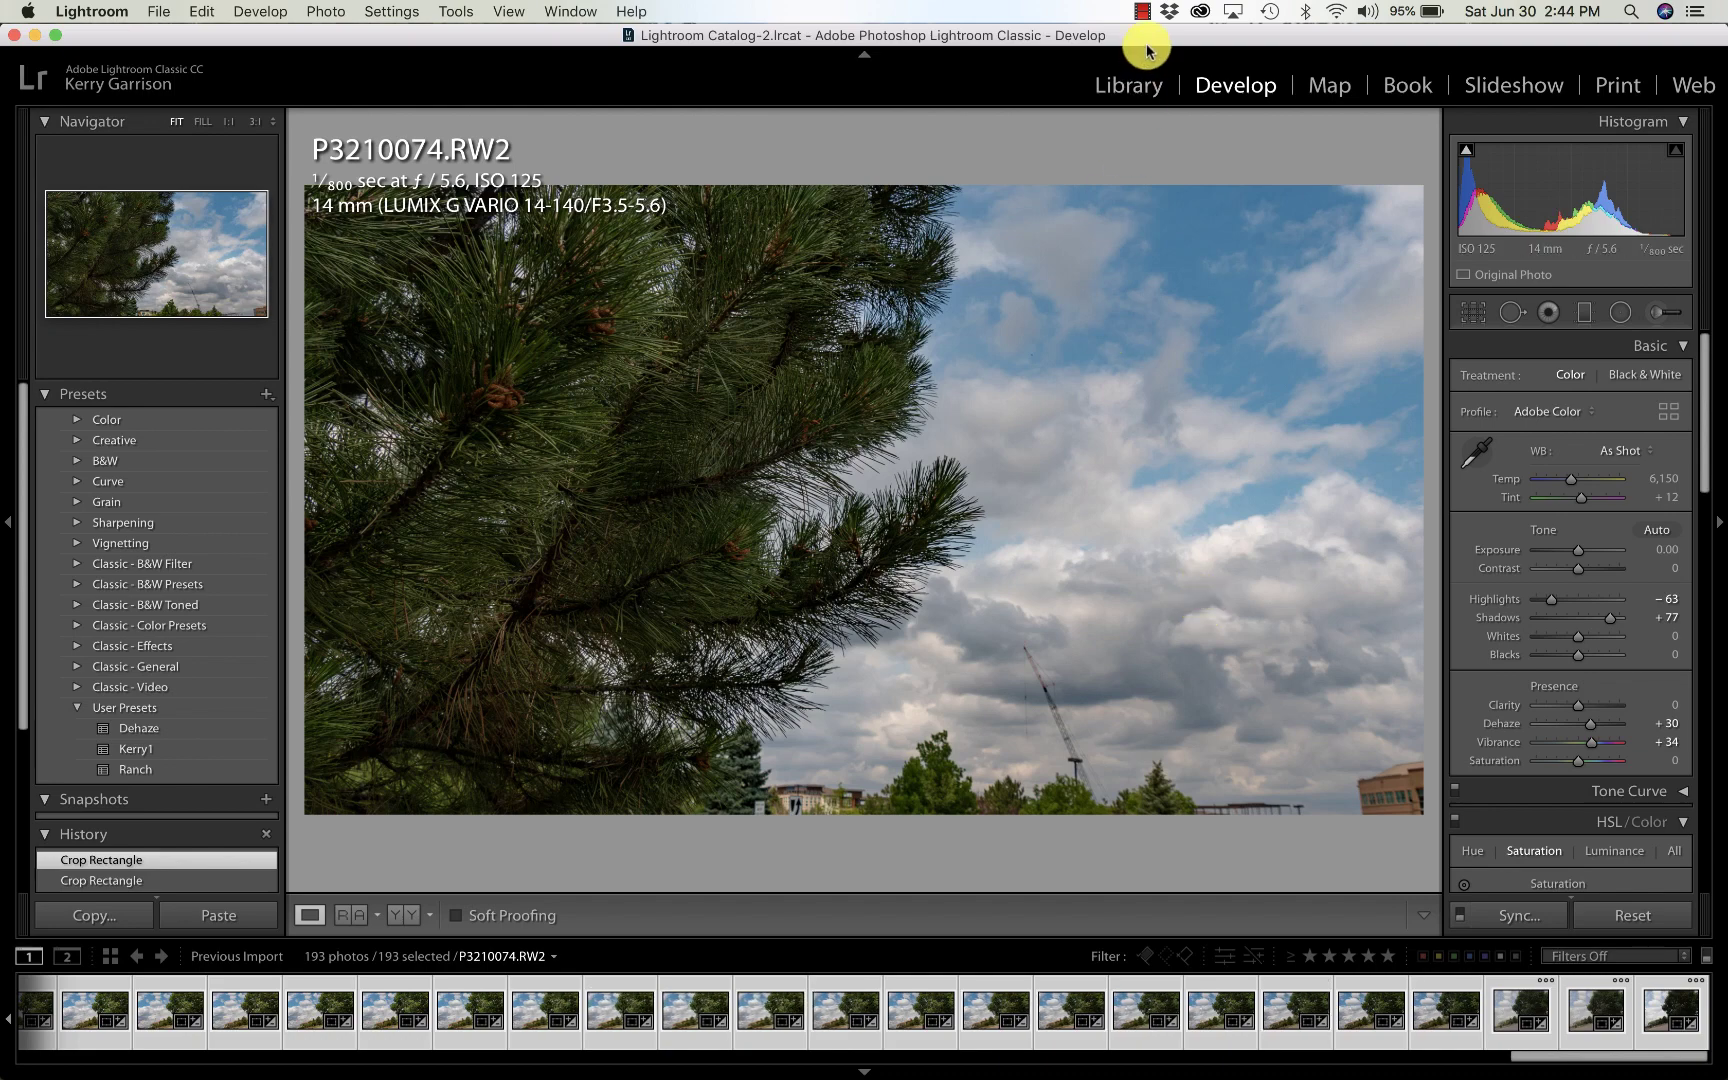
From the Library grid, start exporting 193 photos with Export To set to 'Choose folder later'.
left_click(1131, 86)
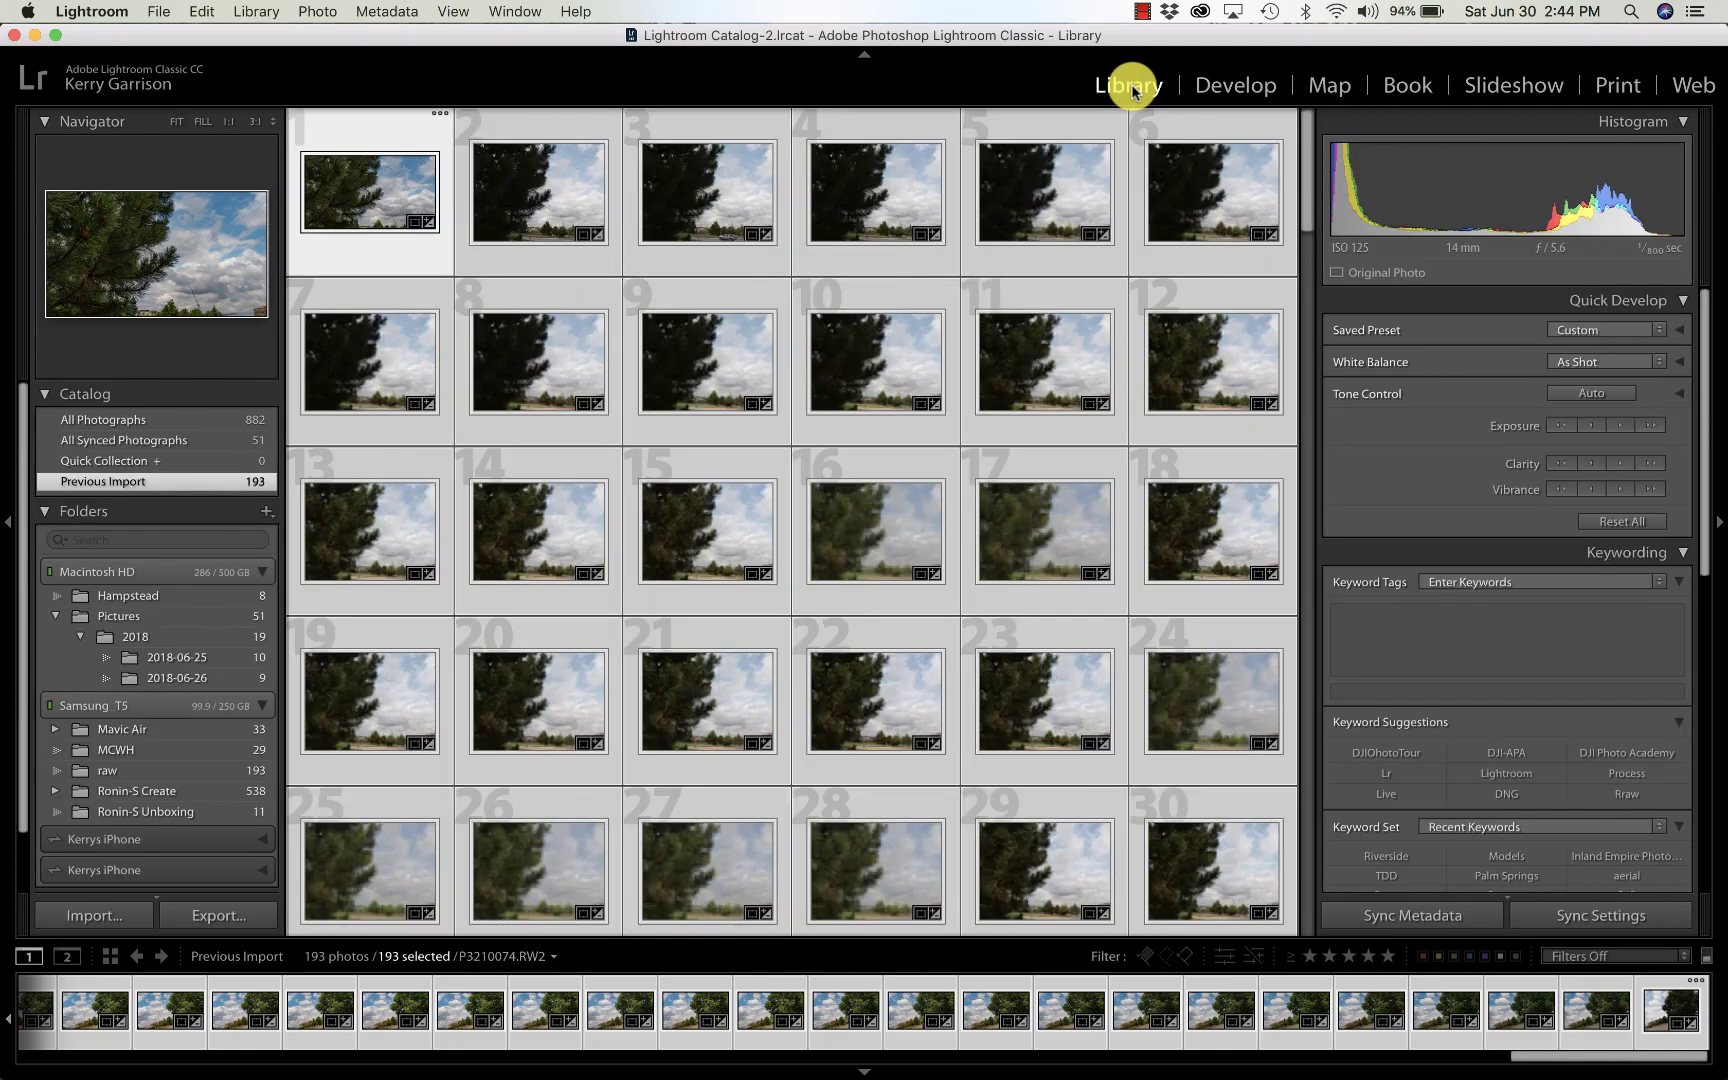
left_click(222, 916)
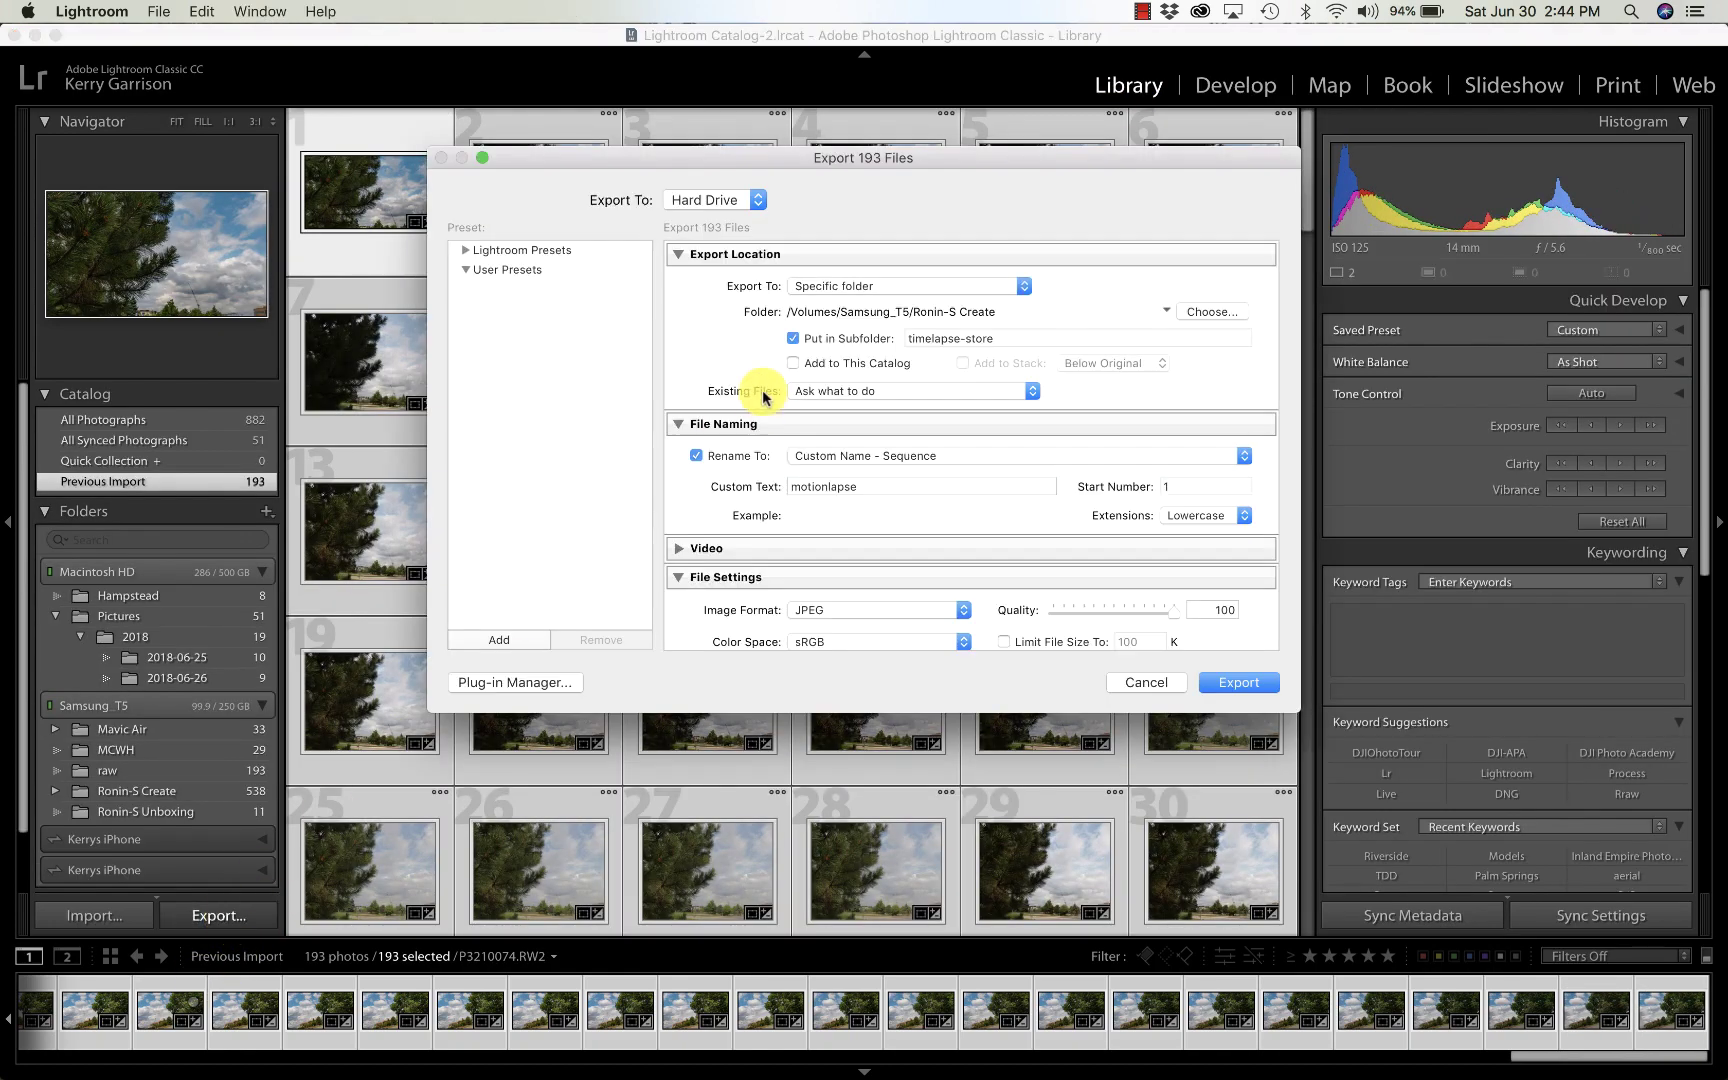
left_click(927, 290)
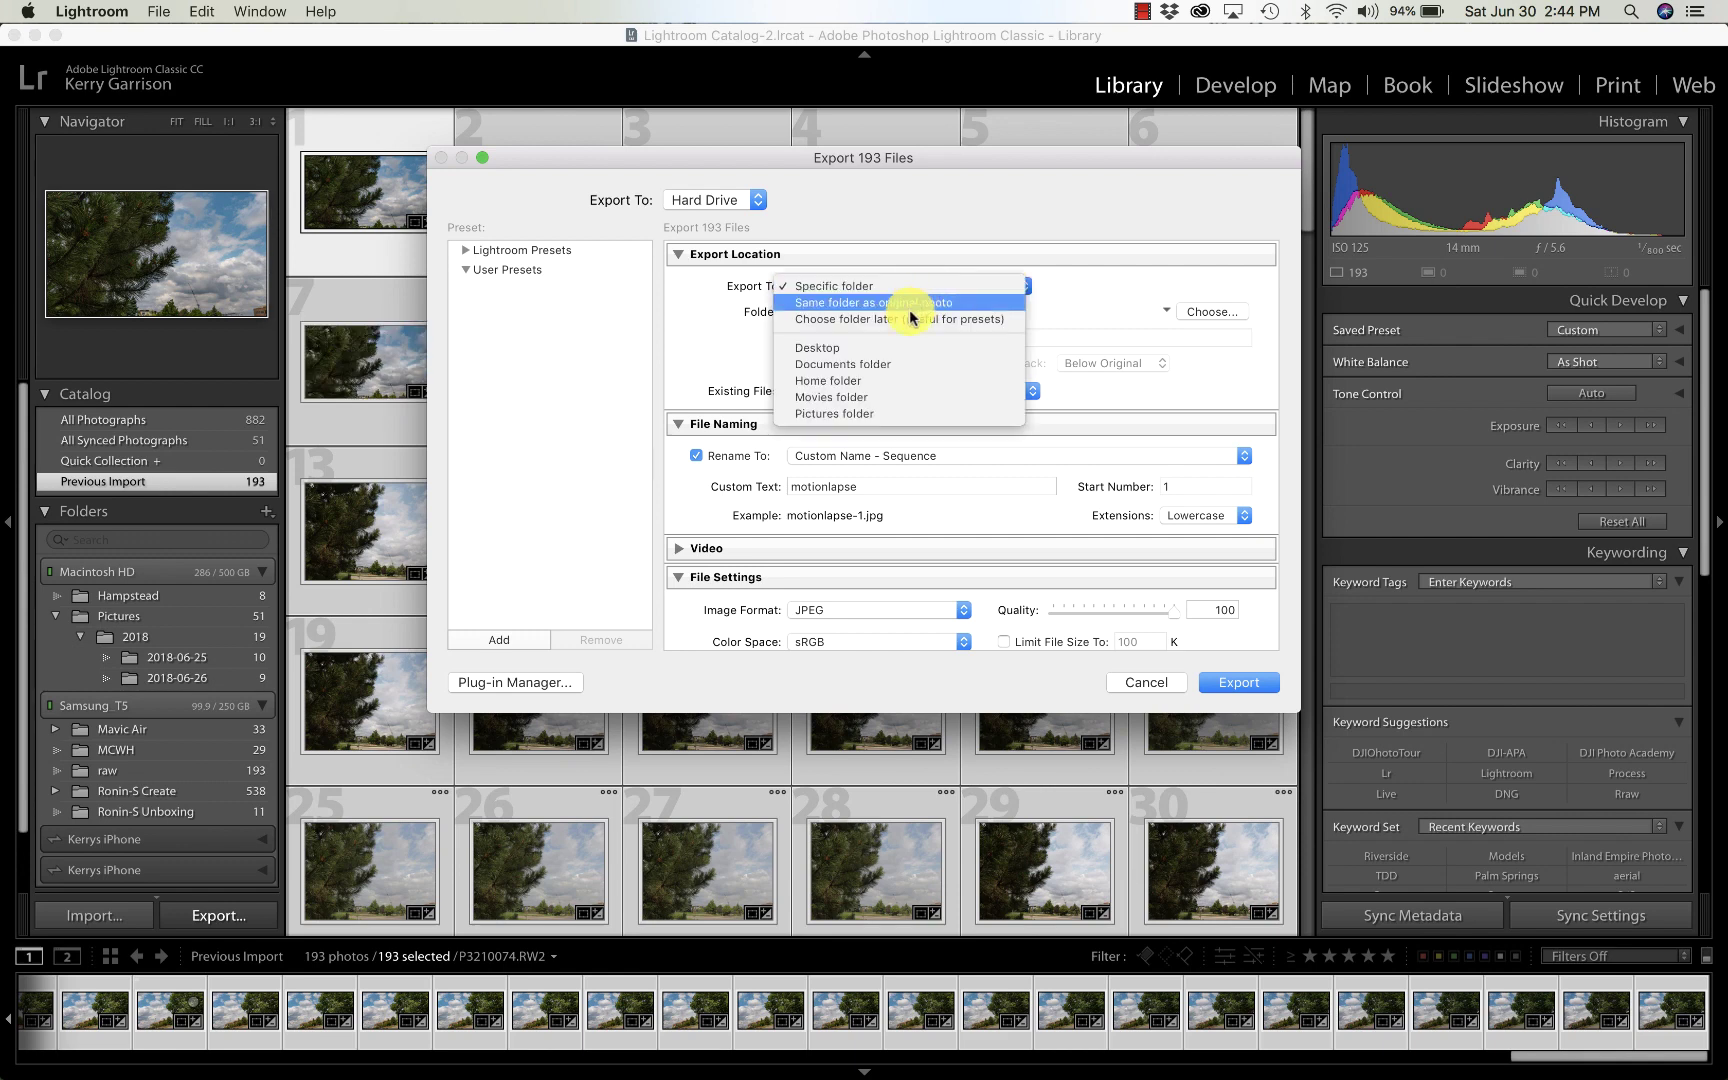
left_click(900, 318)
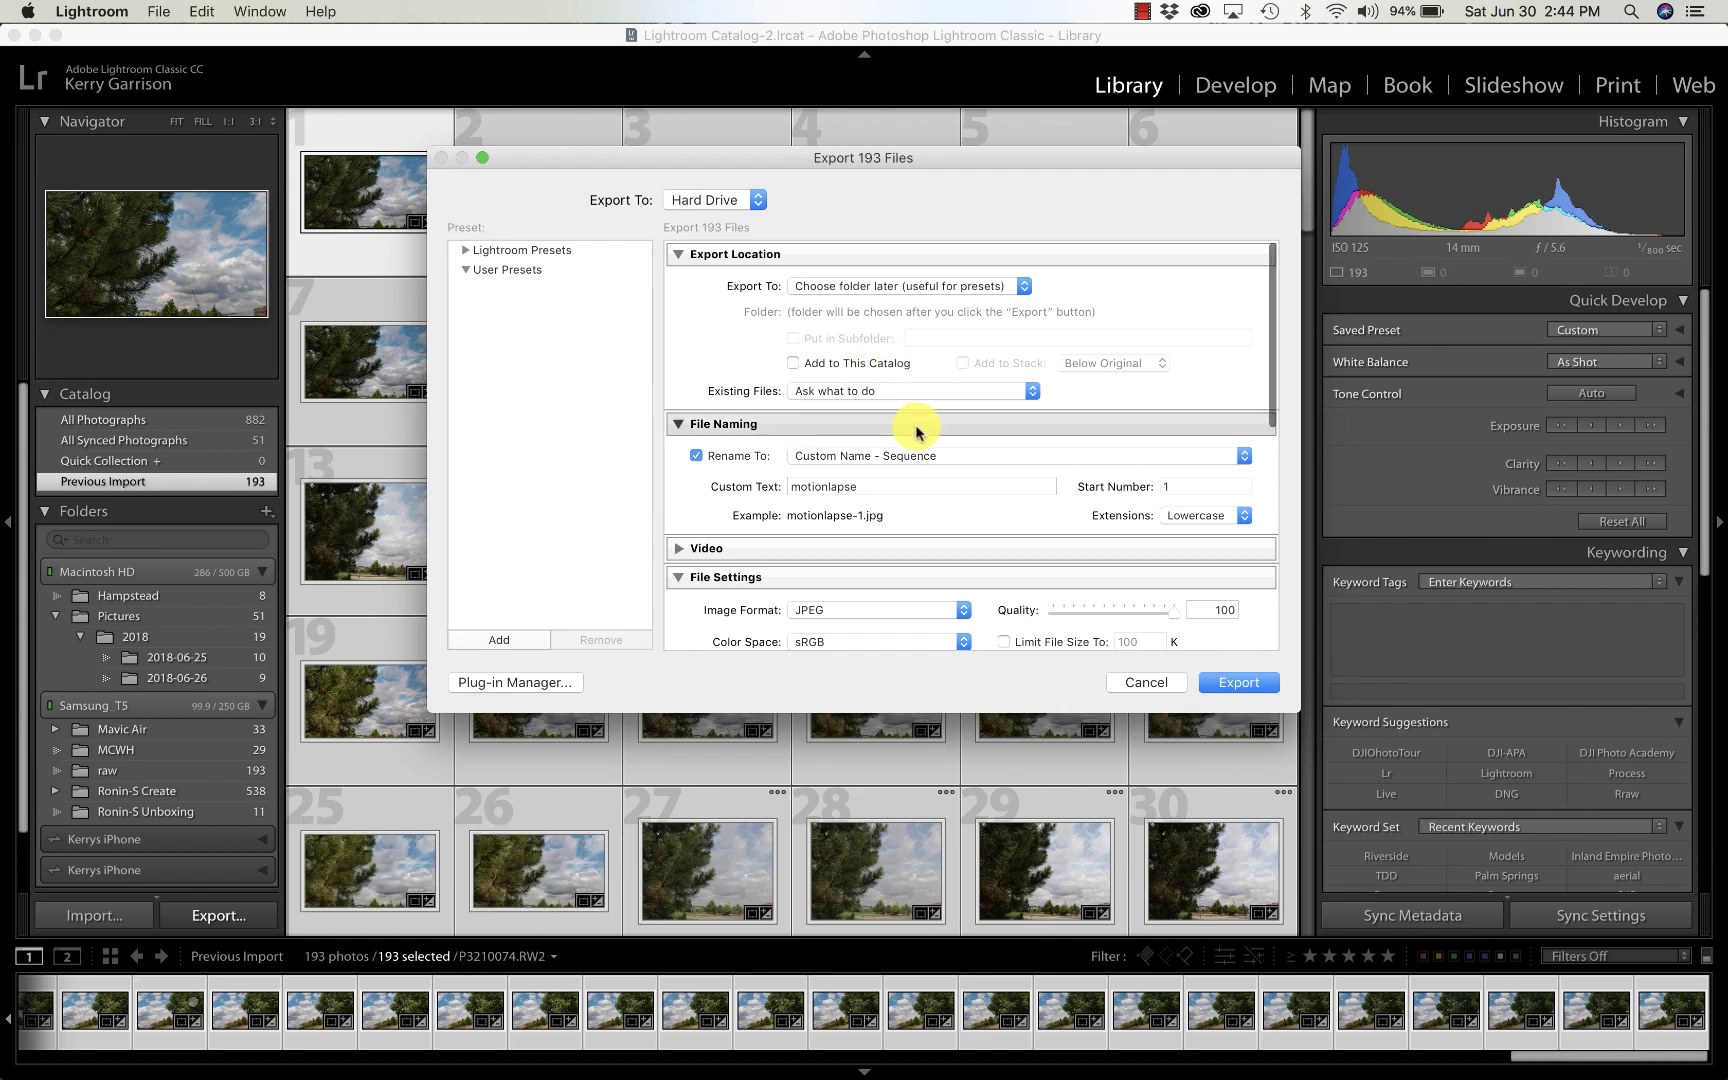
Name files with custom text 'timelapse', export JPEG at 1920-pixel long edge, and confirm.
scroll(916, 420, "down", 2)
double_click(825, 443)
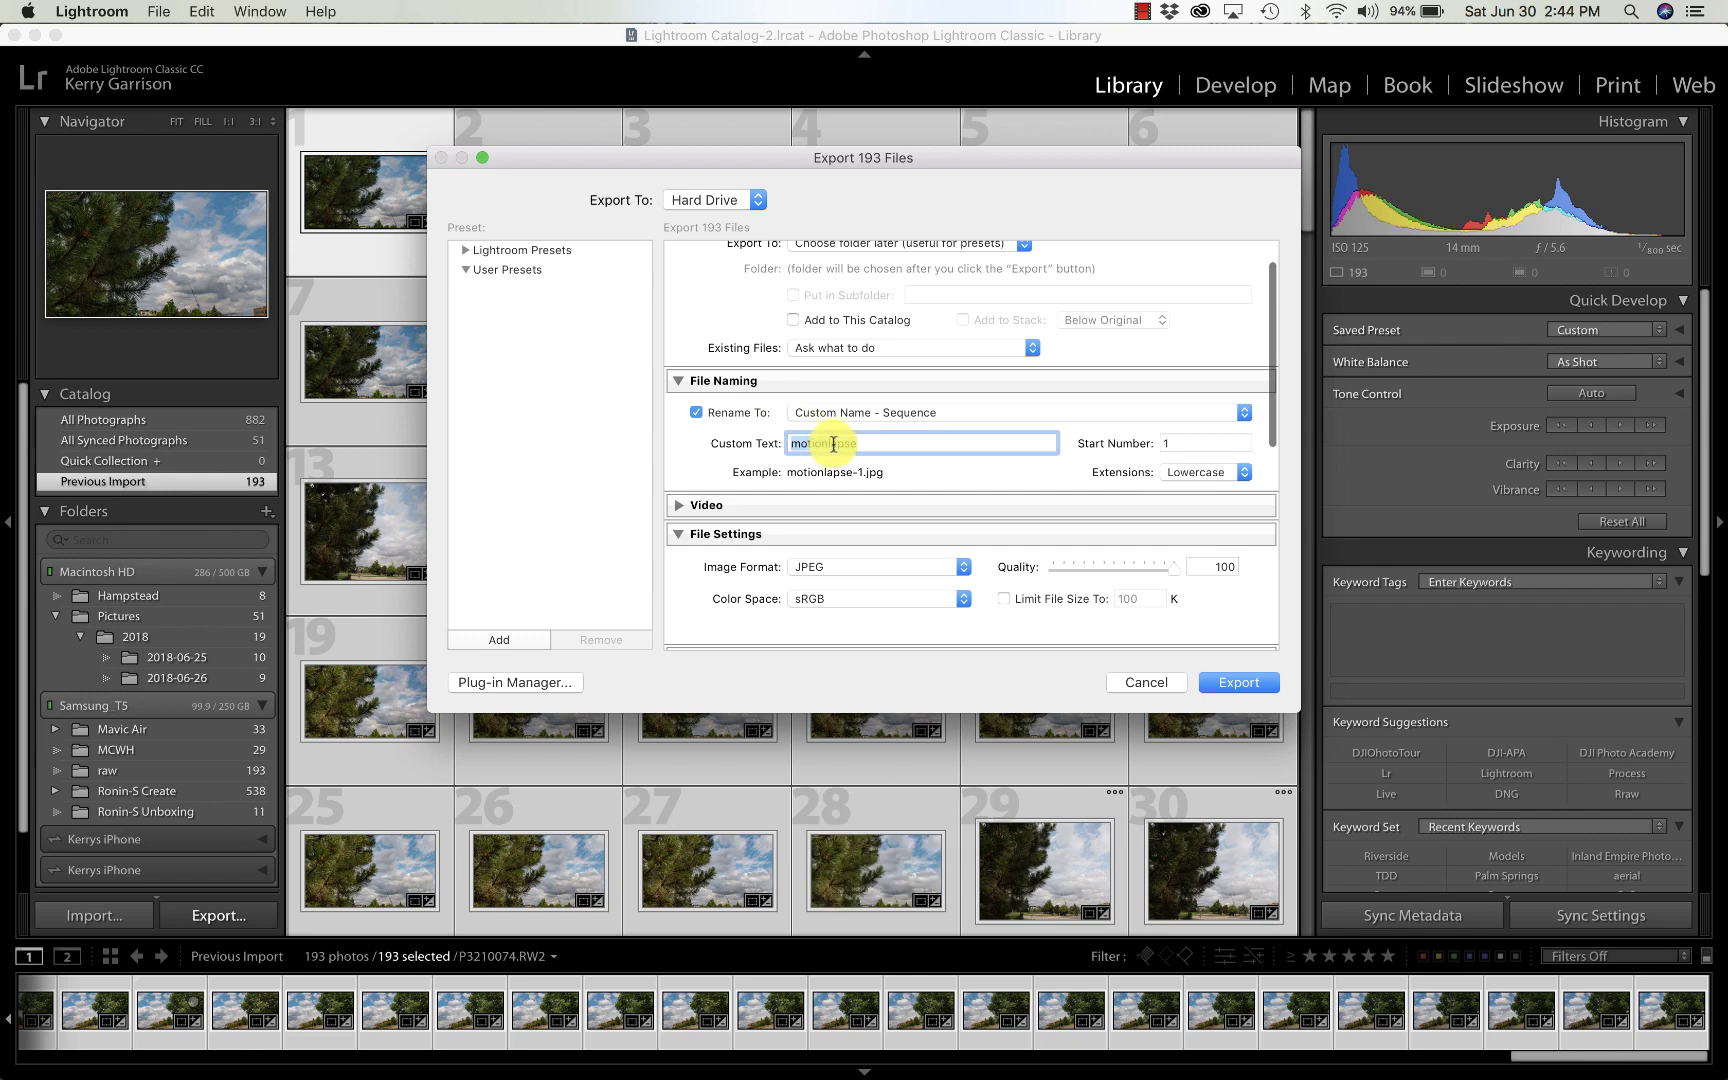
type("time")
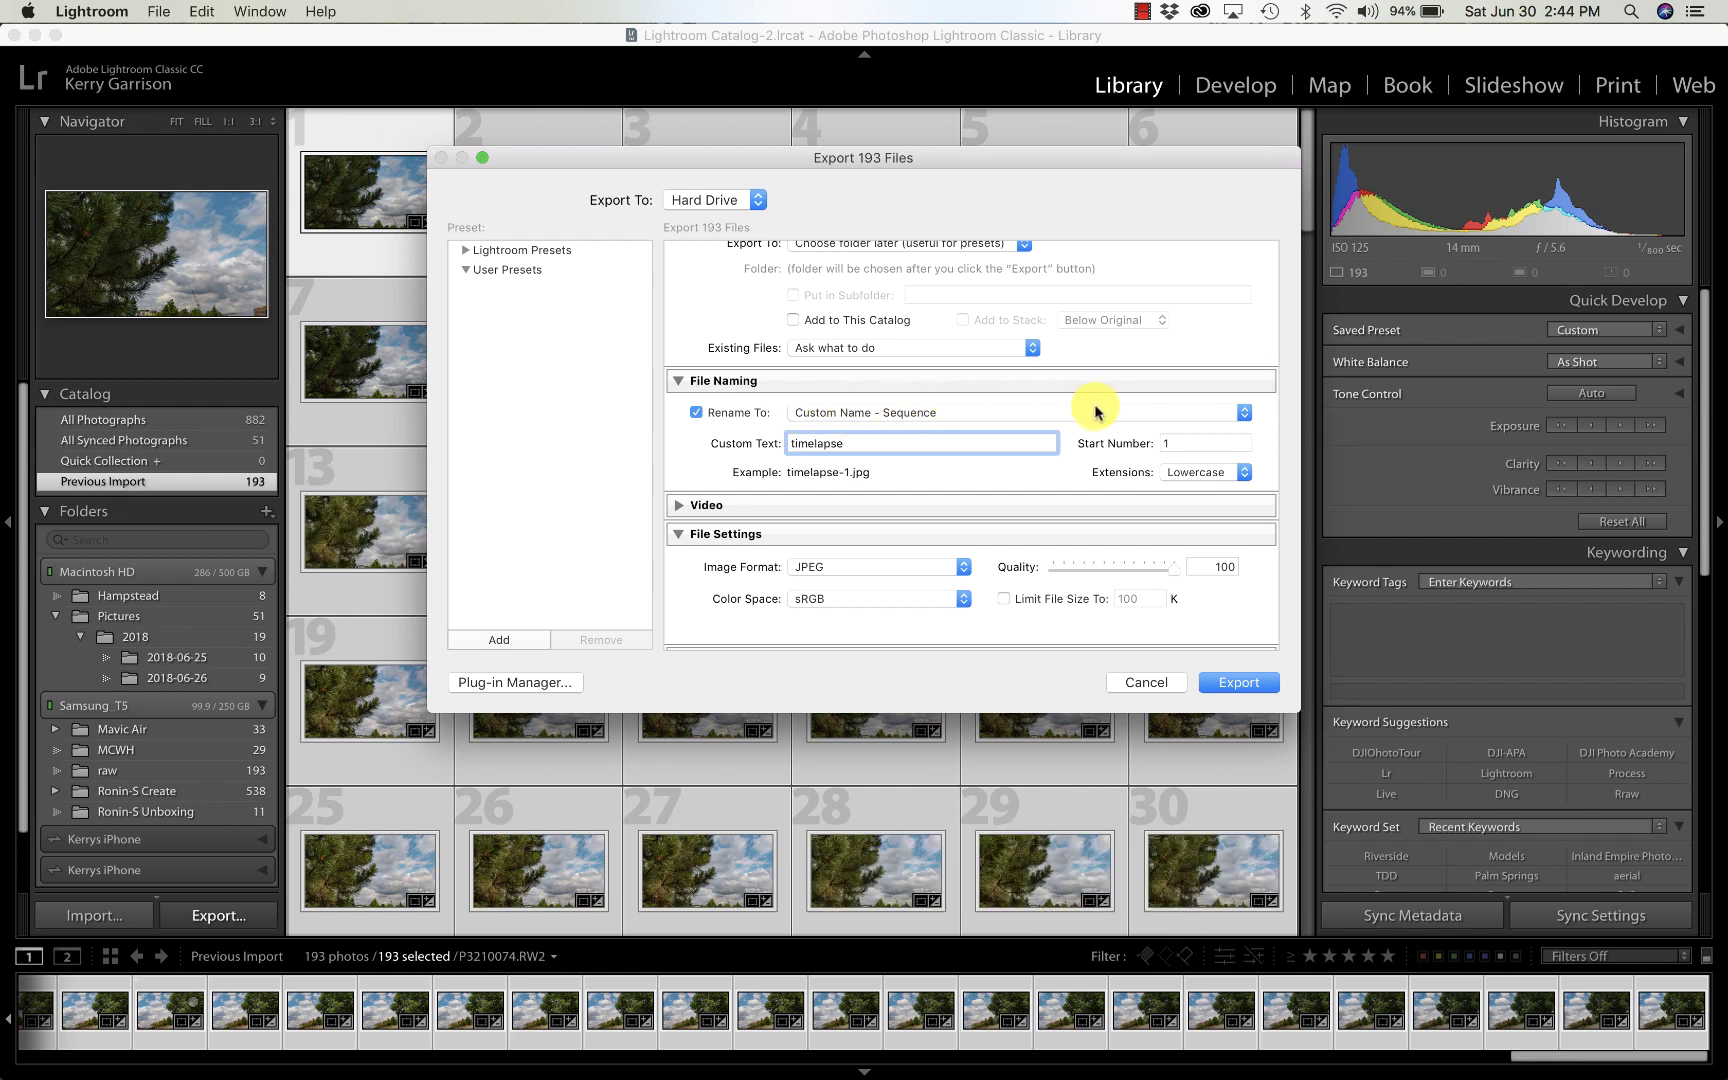
scroll(1049, 495, "down", 3)
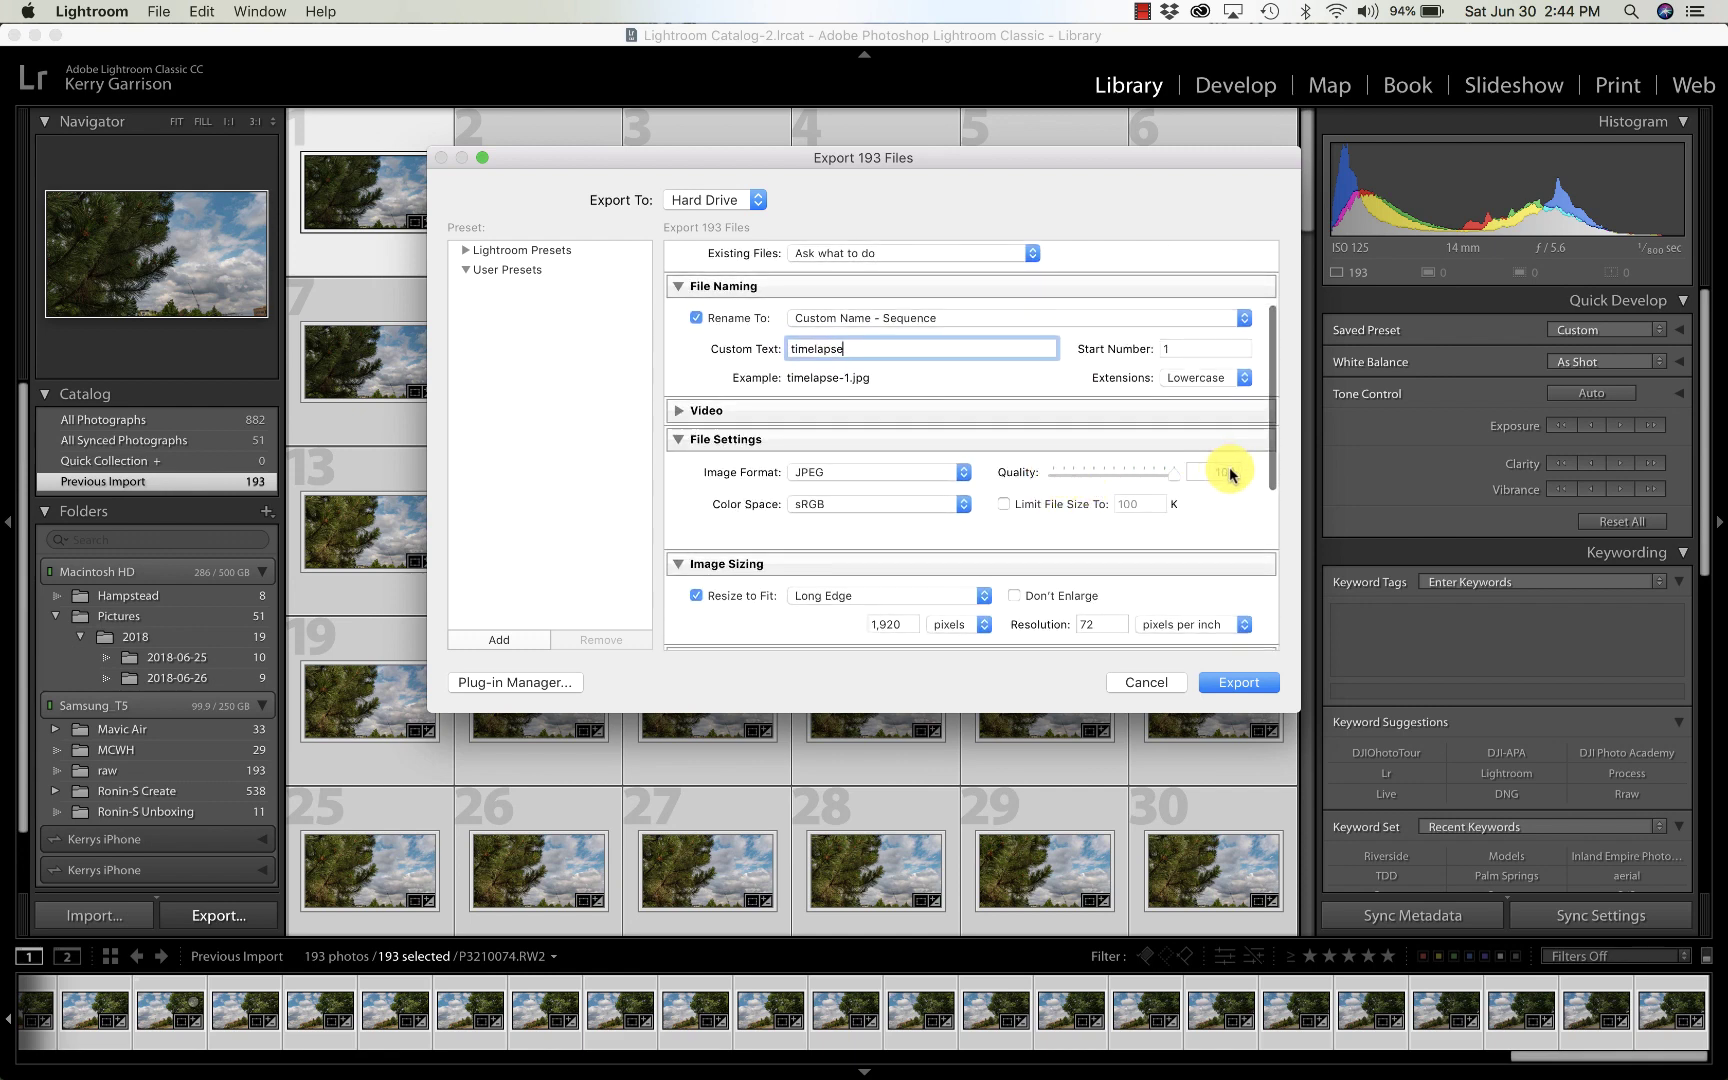
scroll(858, 610, "down", 5)
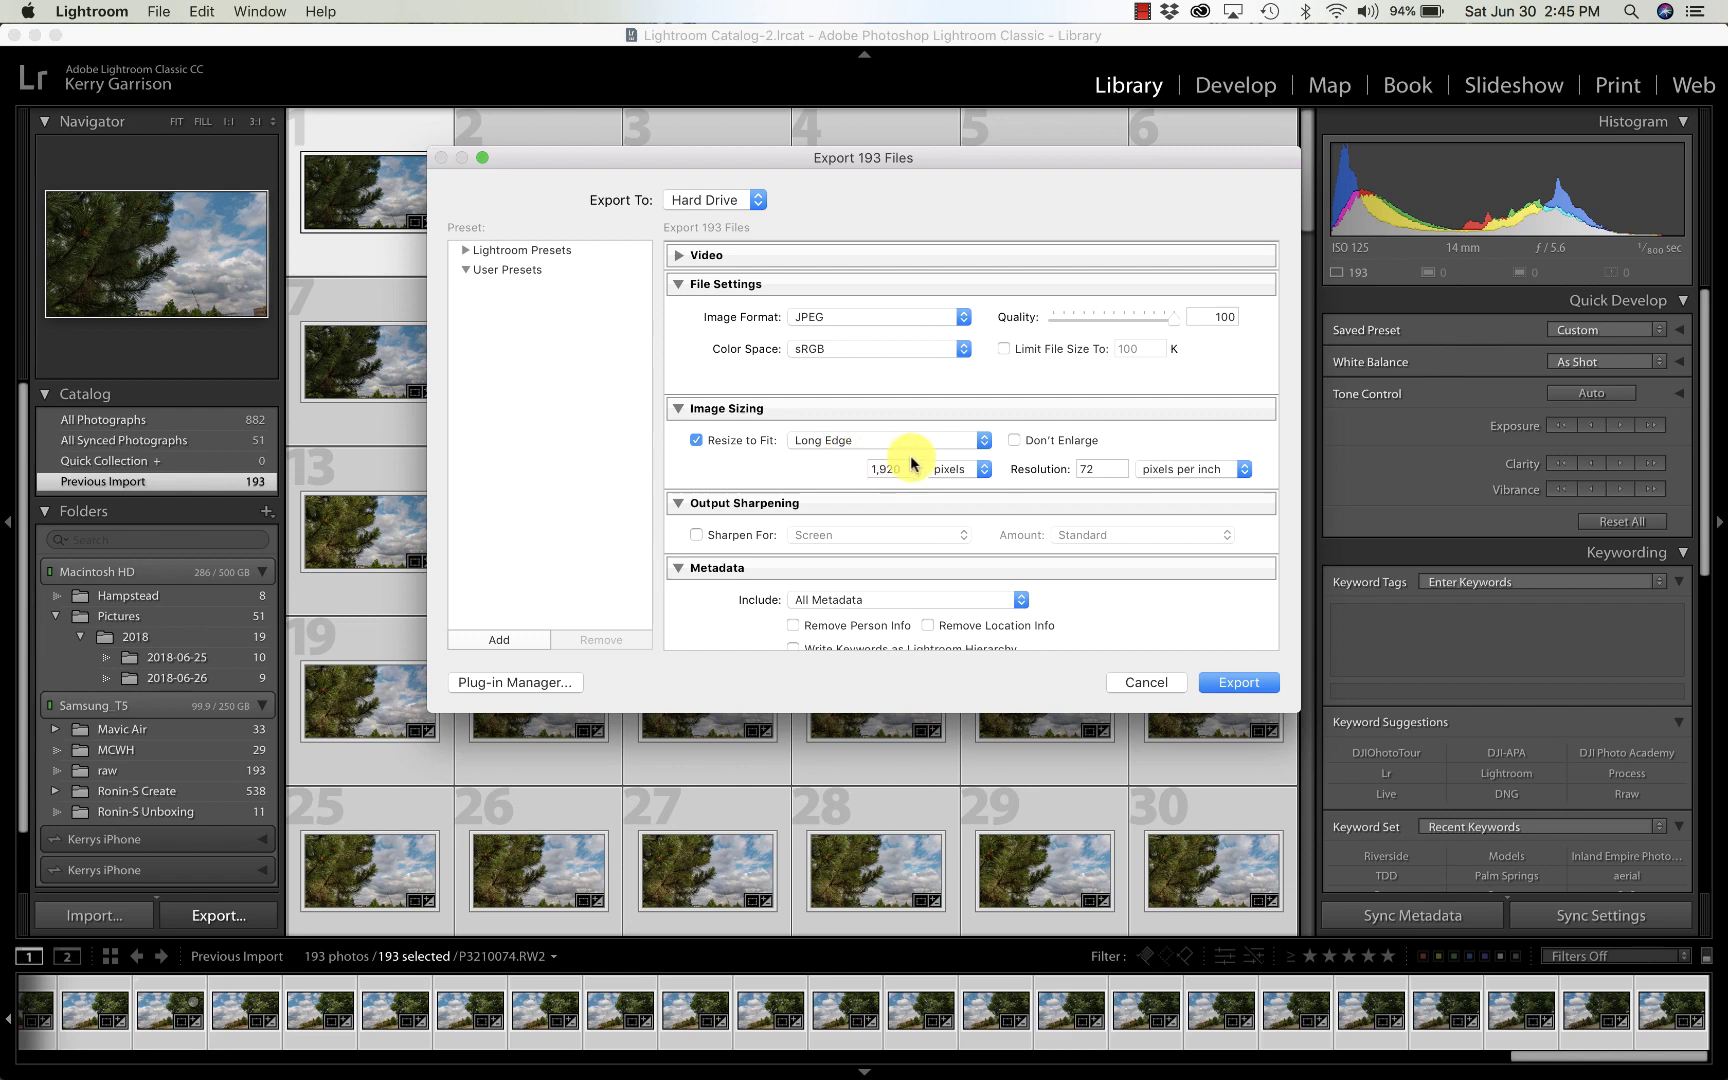
left_click(896, 472)
scroll(896, 472, "down", 5)
scroll(896, 472, "up", 3)
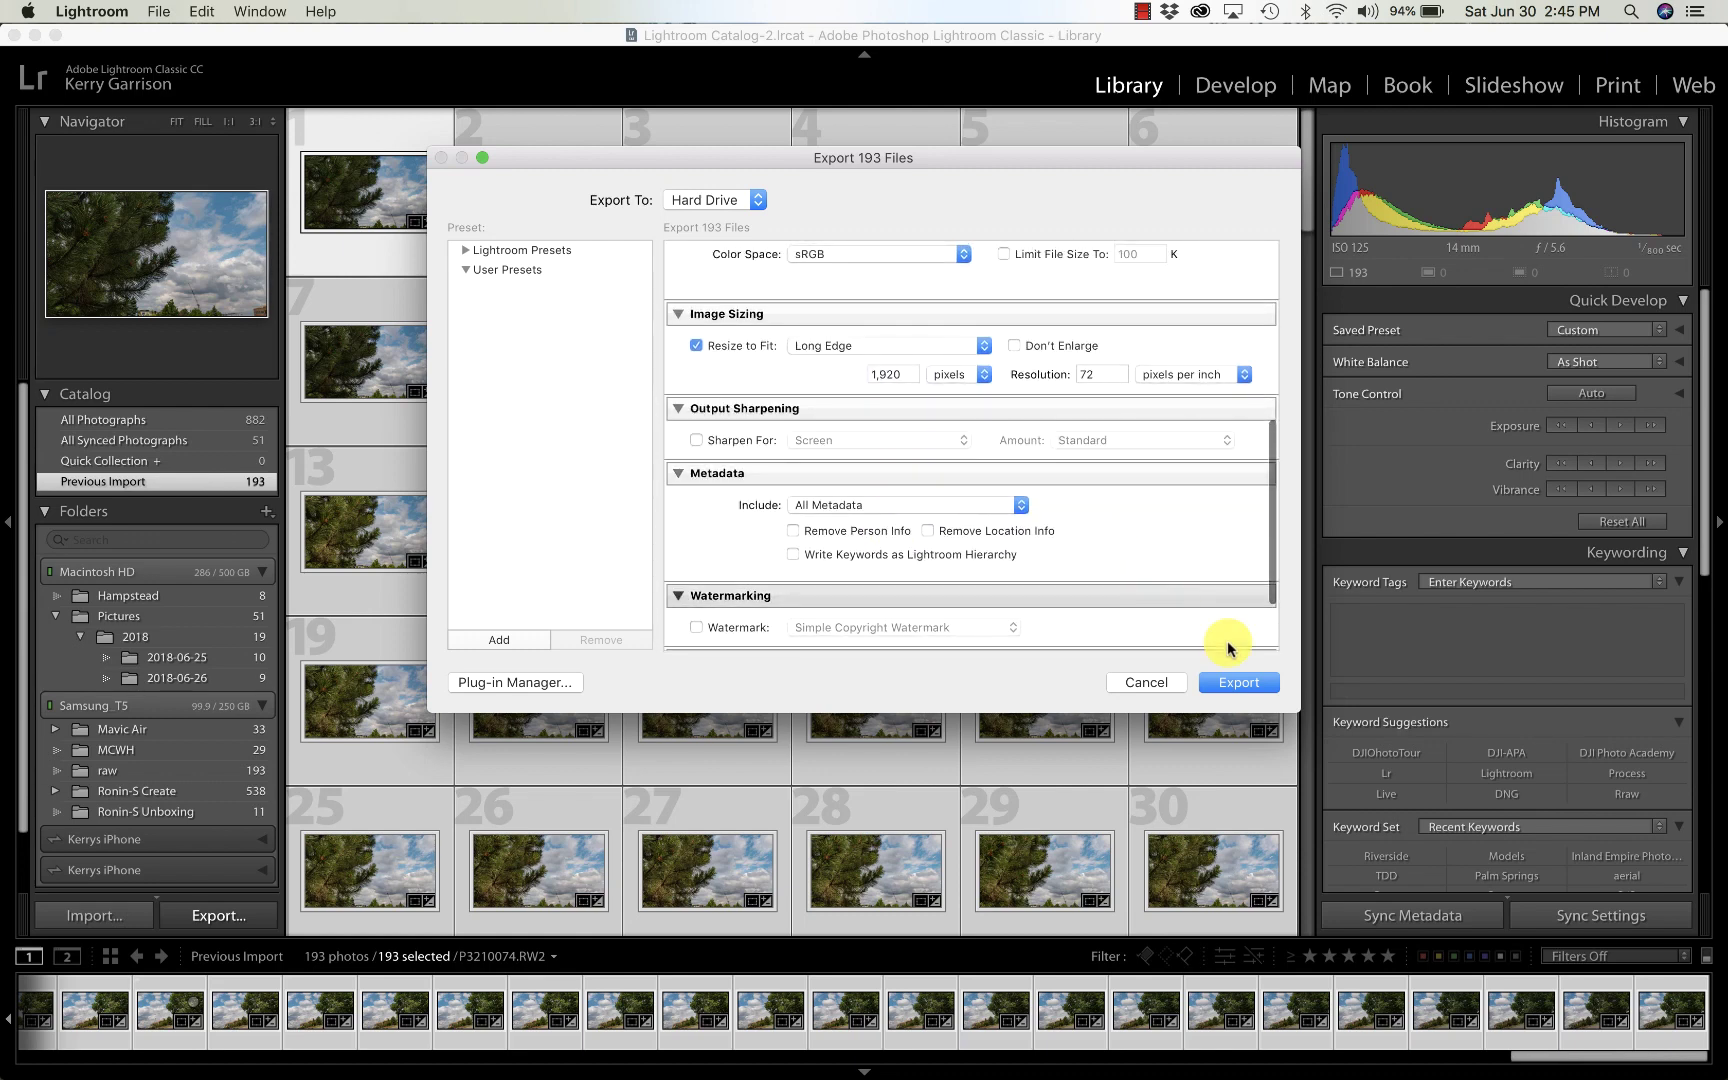
left_click(1246, 681)
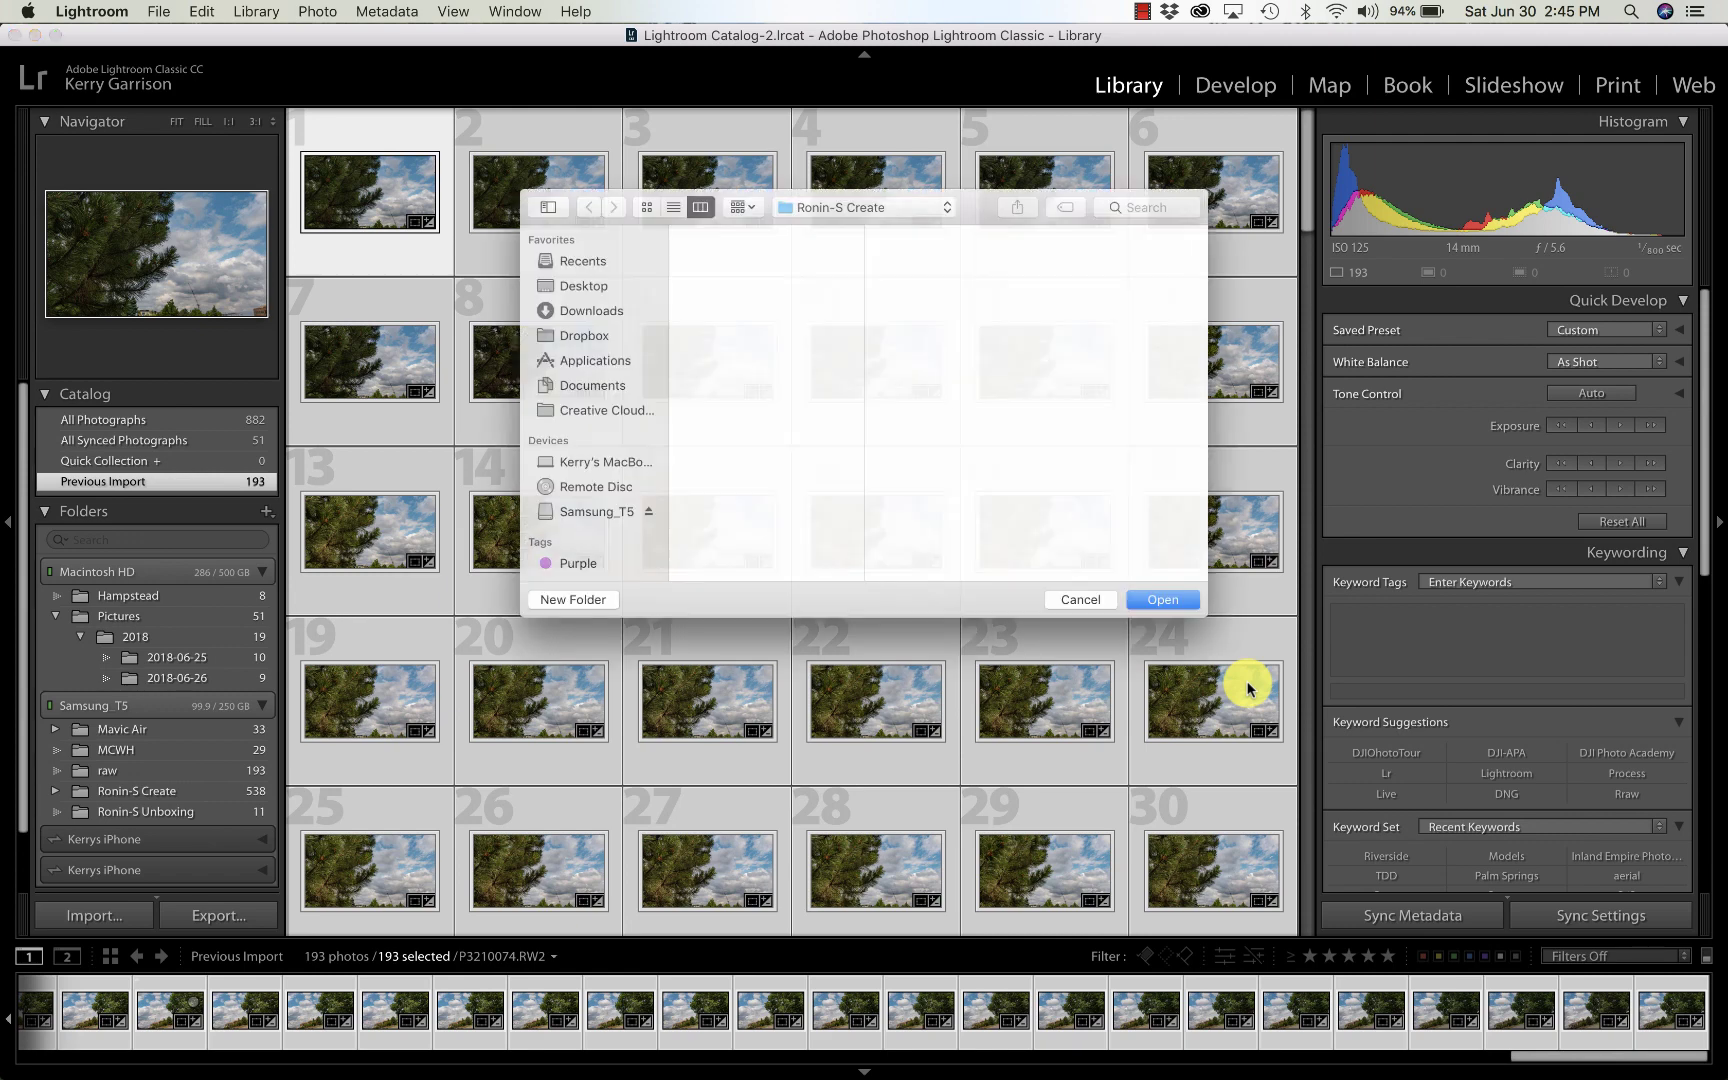
Choose the Projects folder on Samsung_T5 as destination and run the export.
left_click(827, 195)
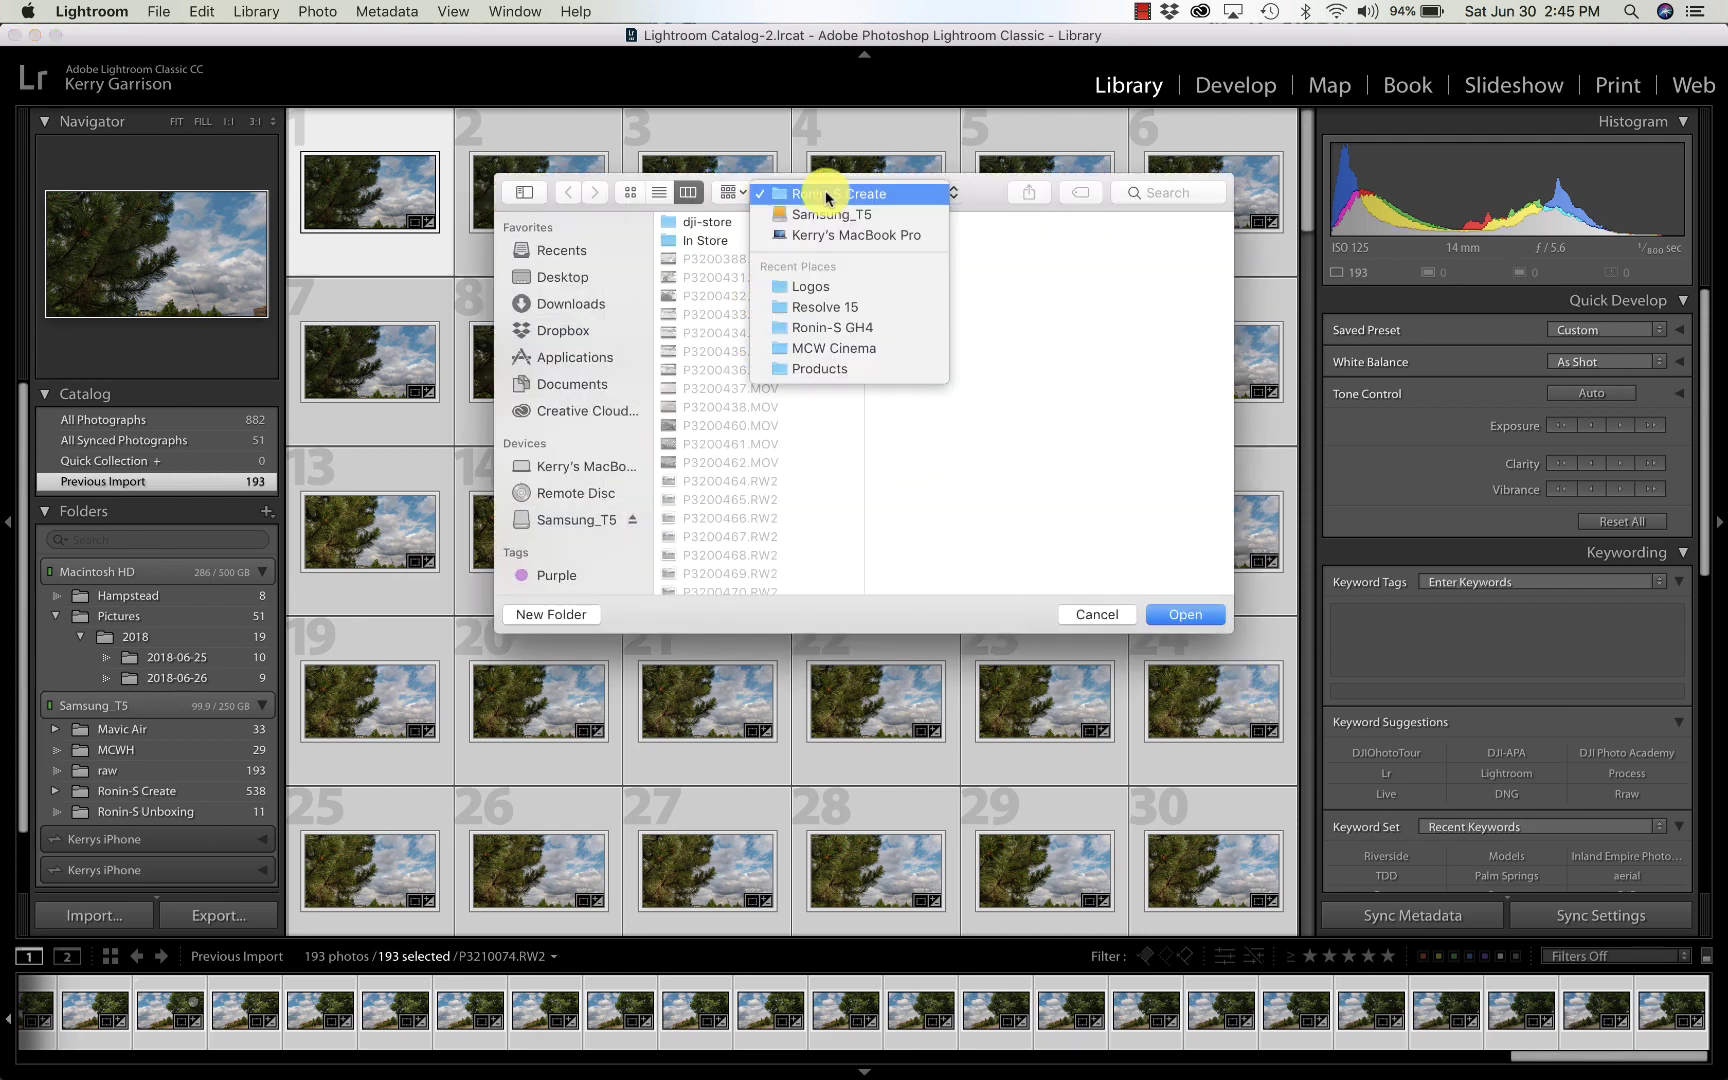
left_click(826, 213)
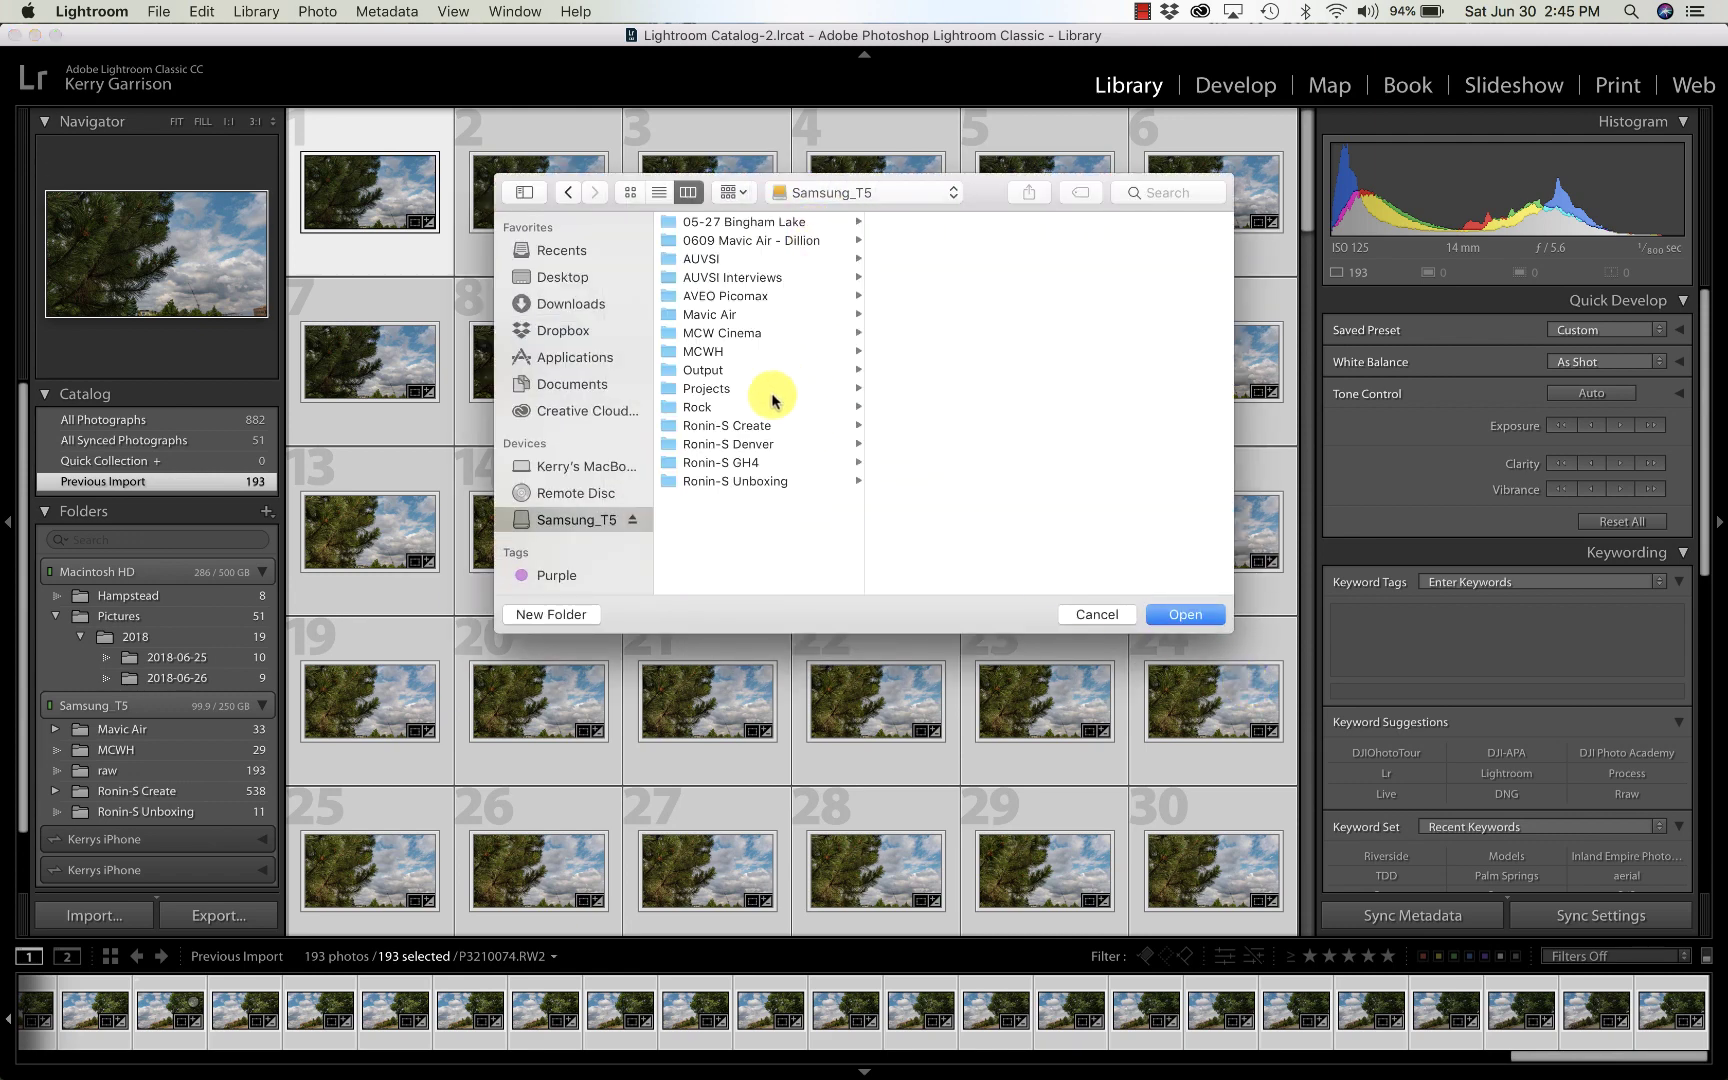
left_click(719, 394)
key("Return")
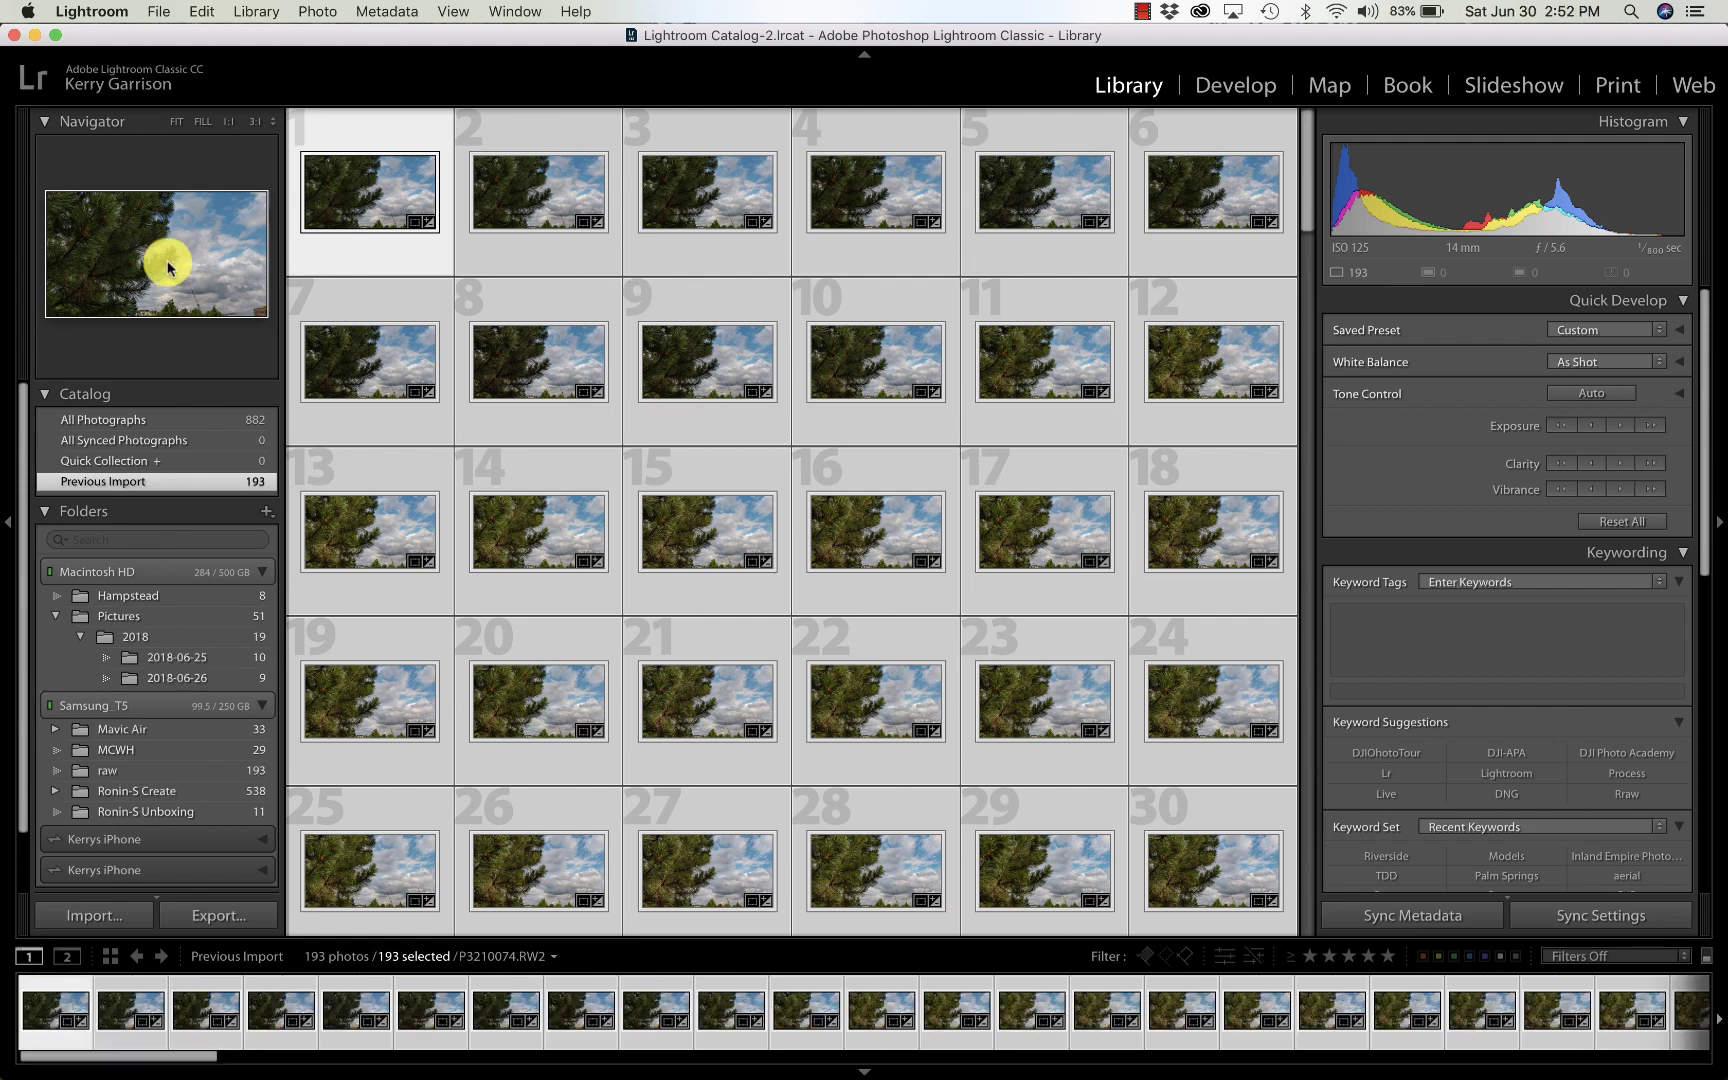
Quit Lightroom and switch to DaVinci Resolve from the Dock.
left_click(92, 12)
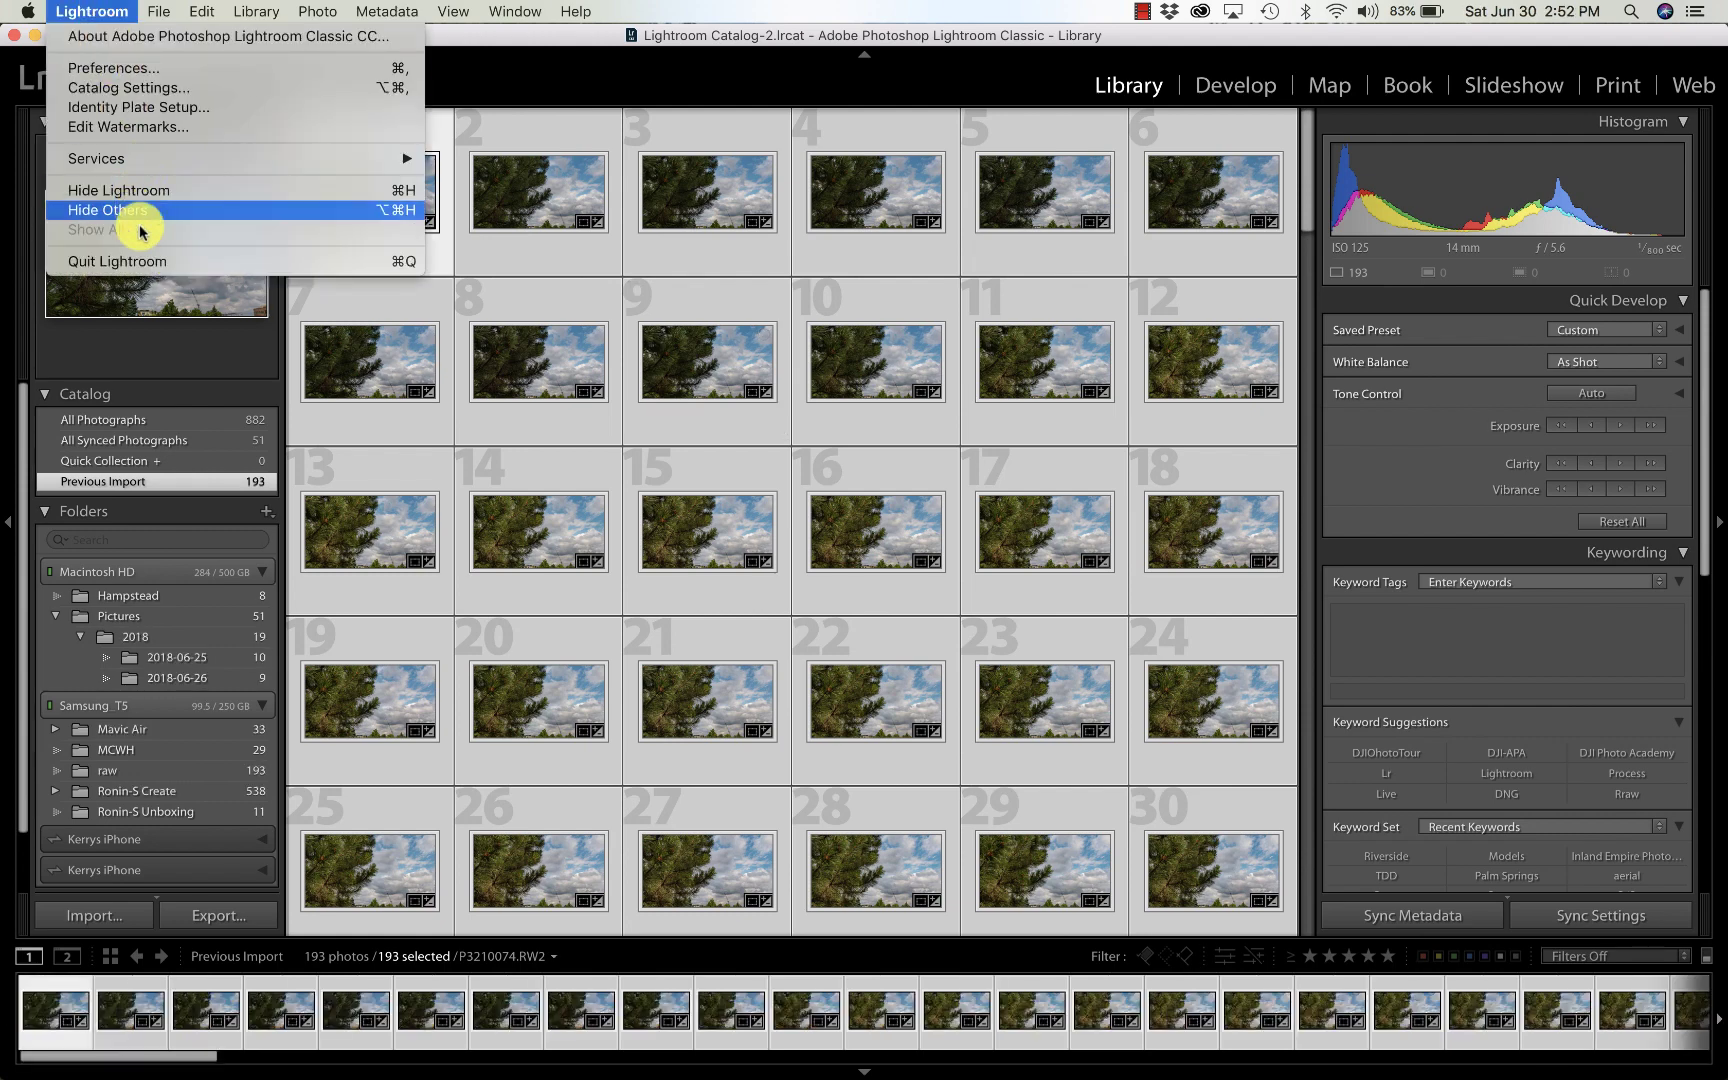
left_click(135, 262)
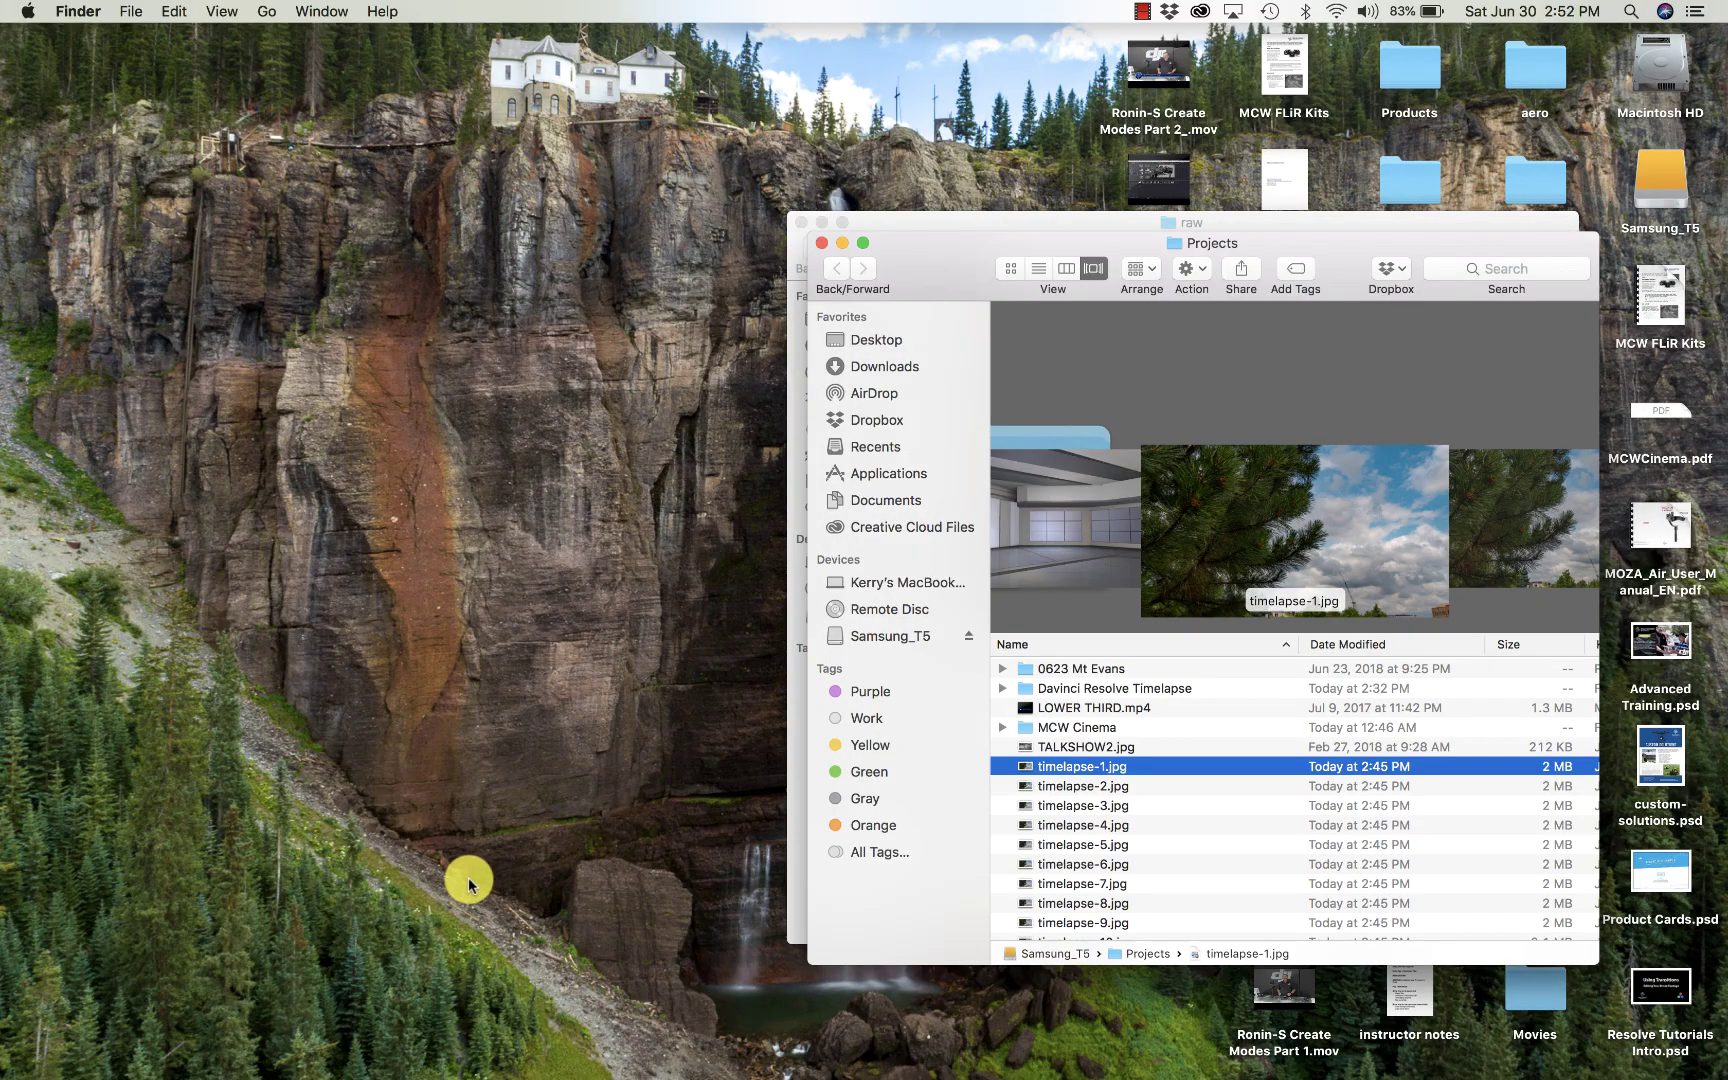
mouse_move(730, 1045)
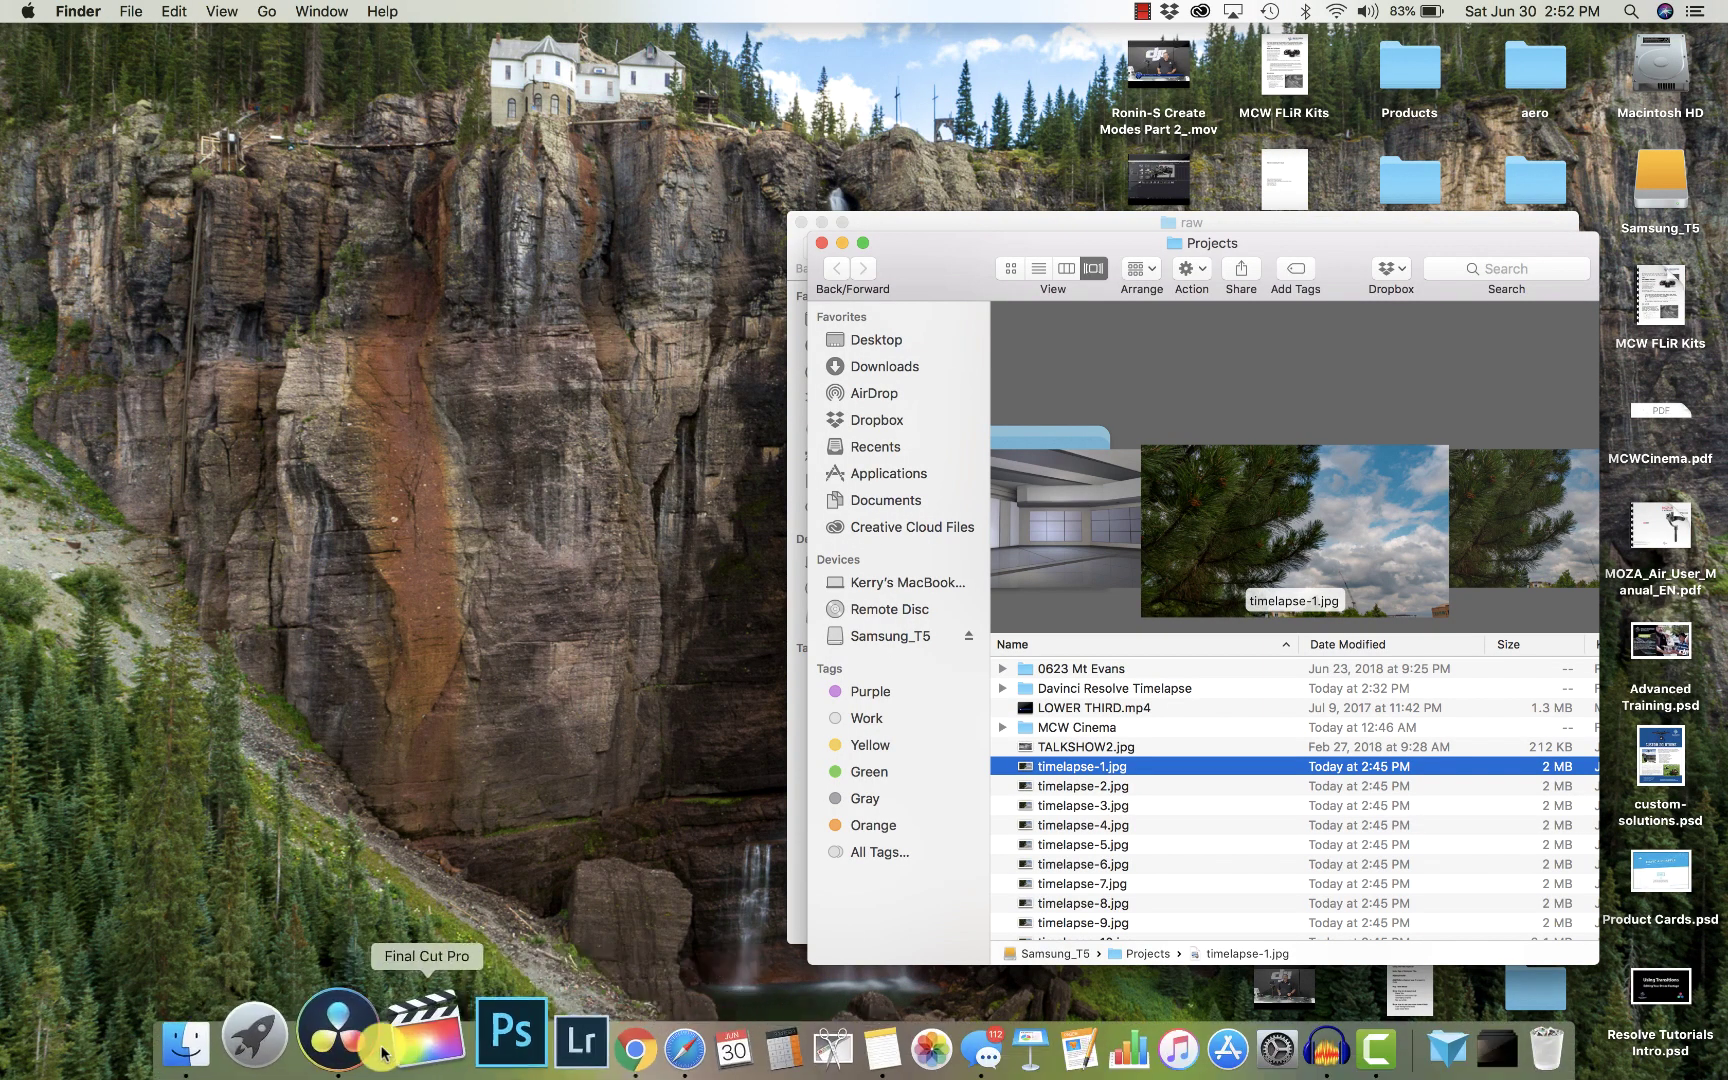
left_click(340, 1040)
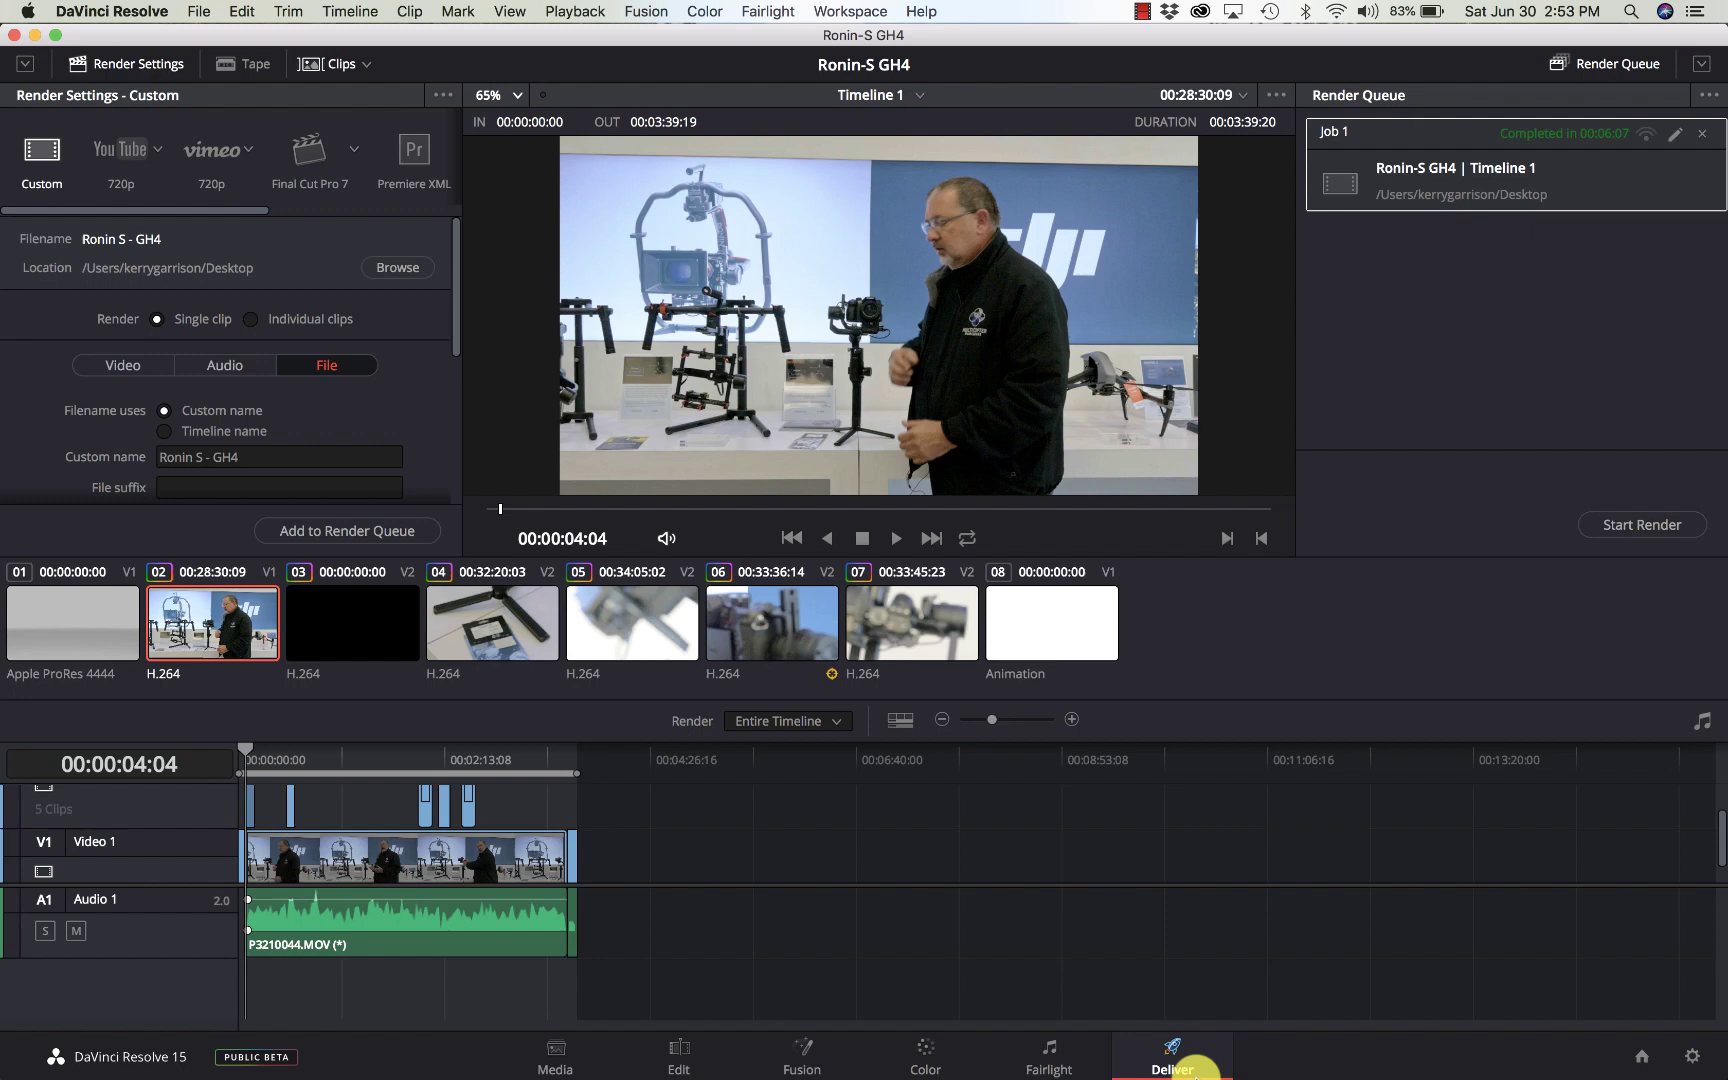
From the Project Manager, create a new project named Timelapse.
left_click(1637, 1058)
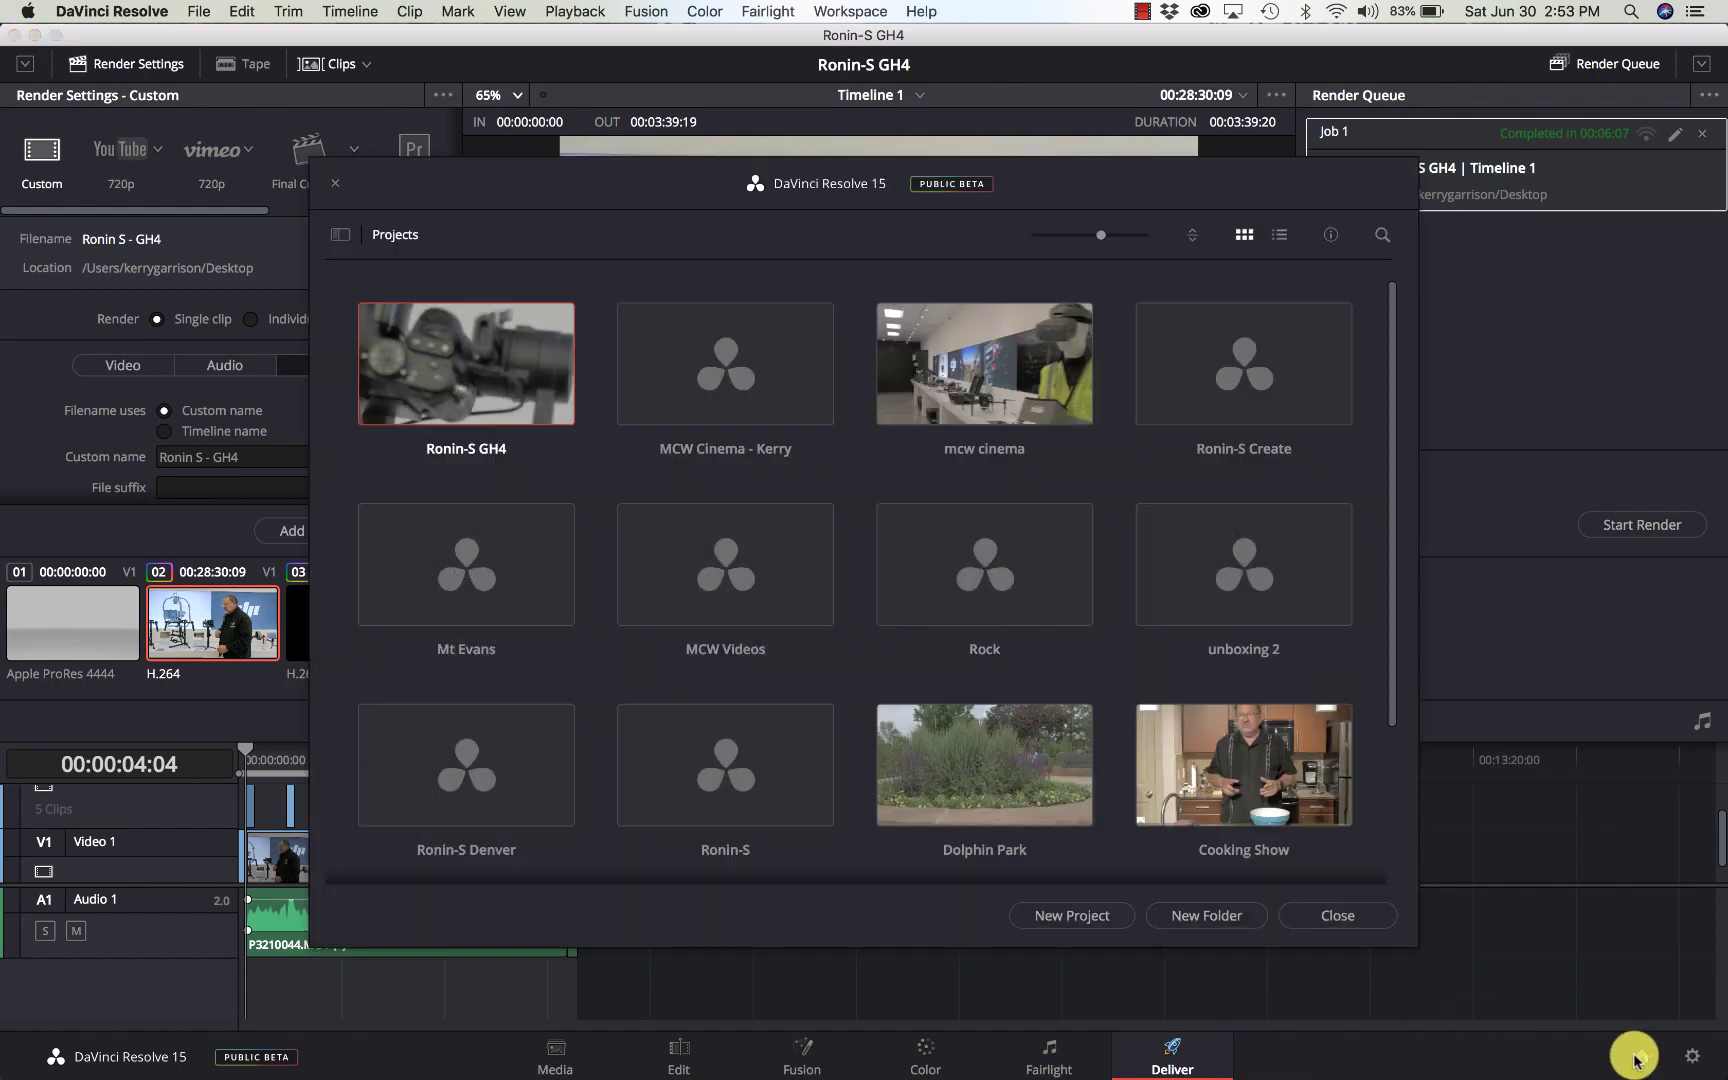
left_click(1086, 914)
type("Timelapse")
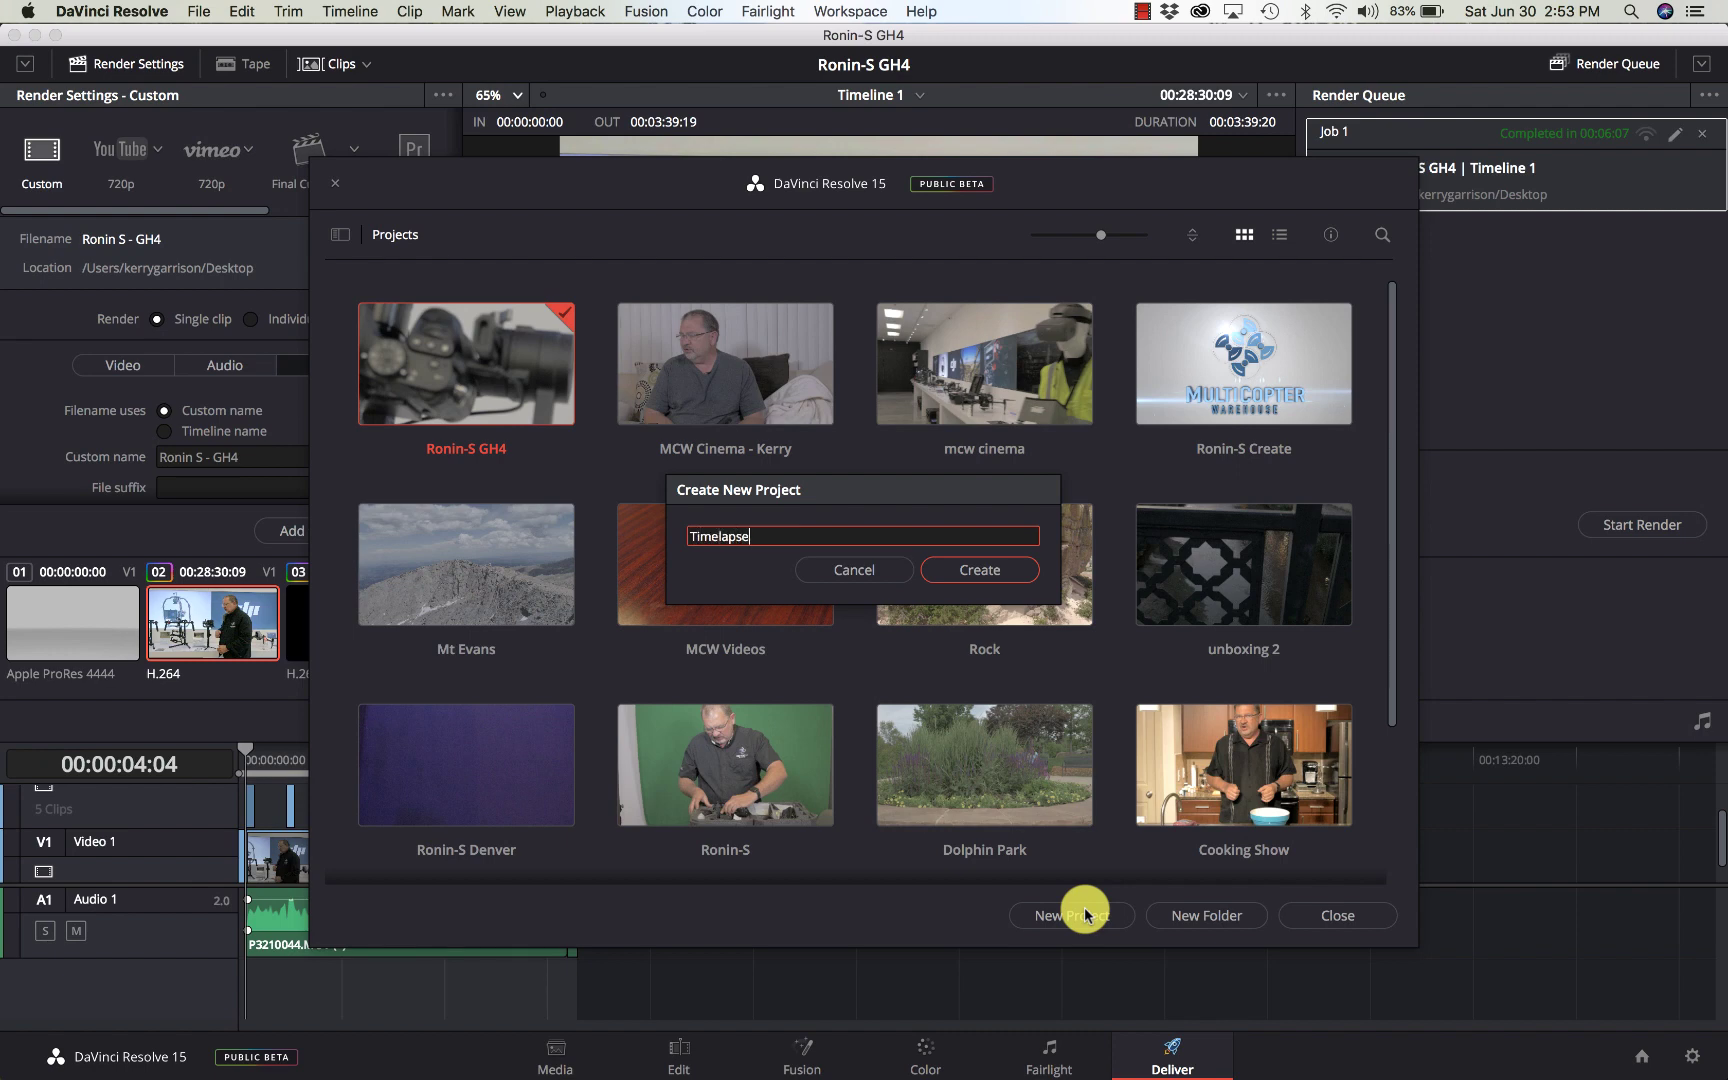
key("Return")
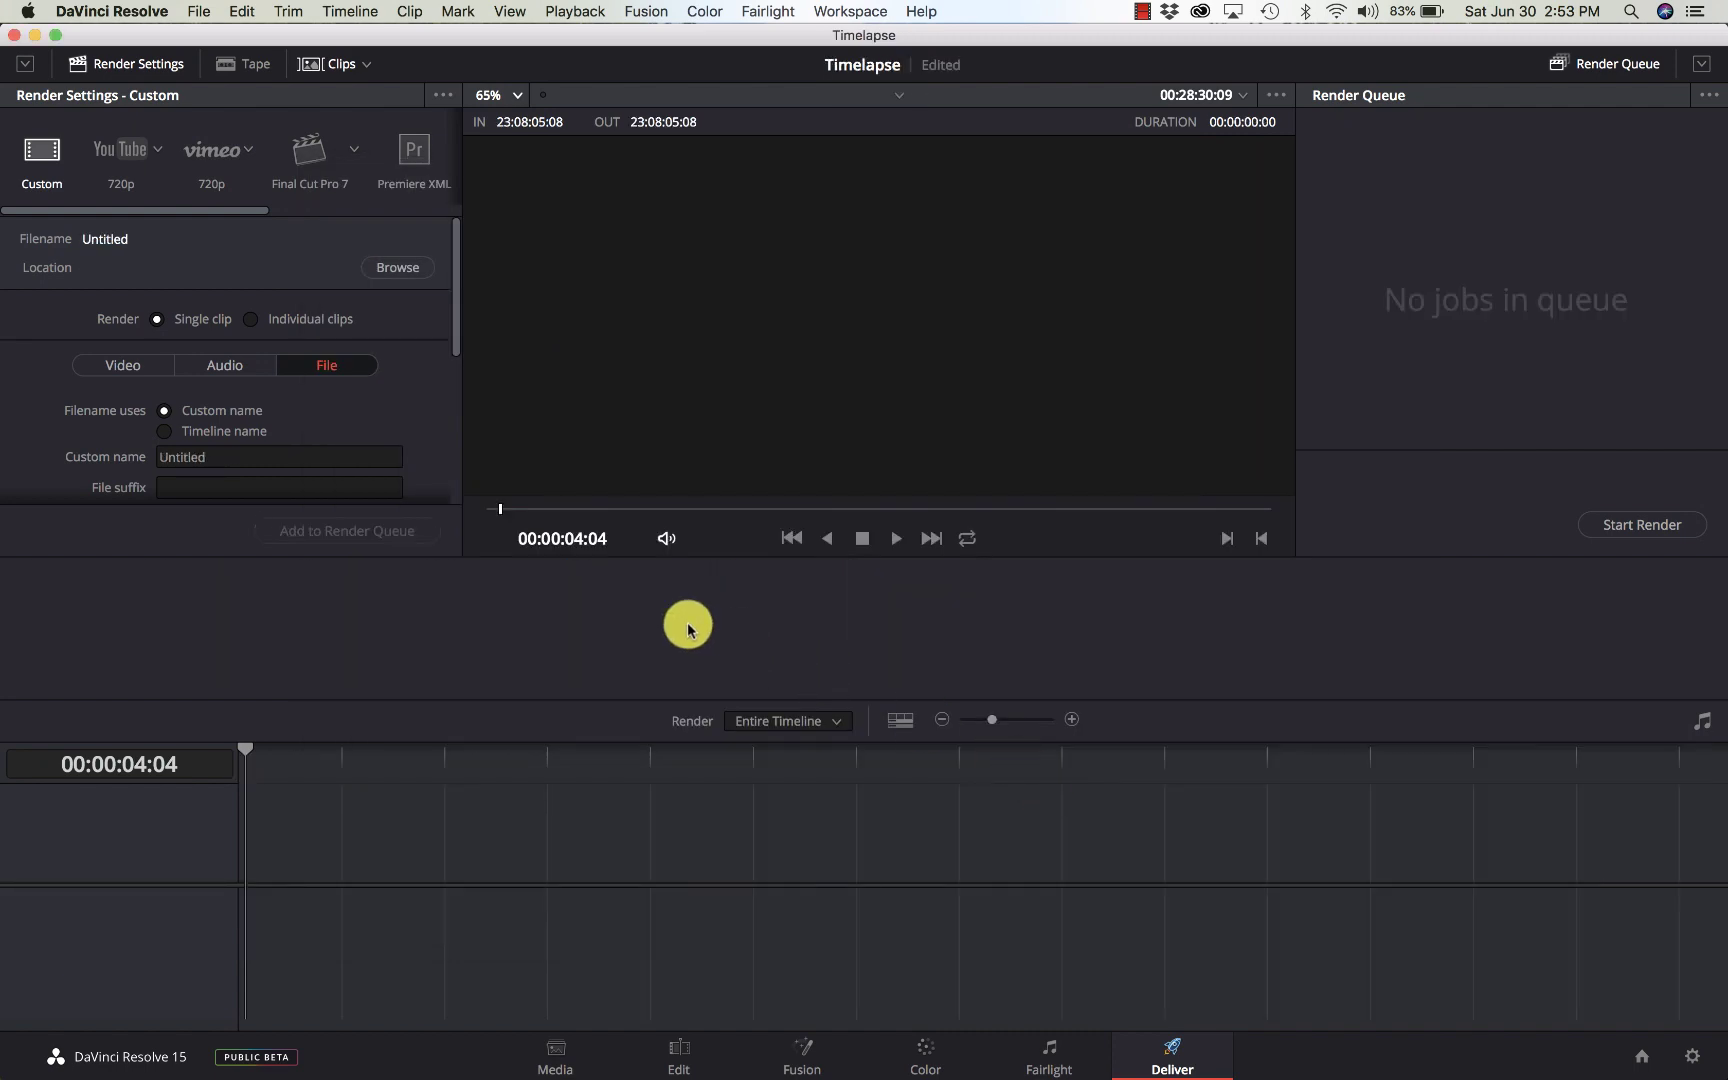
On the Media page, open Samsung_T5's Projects folder and drag timelapse-[1-193].jpg into the Master pool.
left_click(557, 1046)
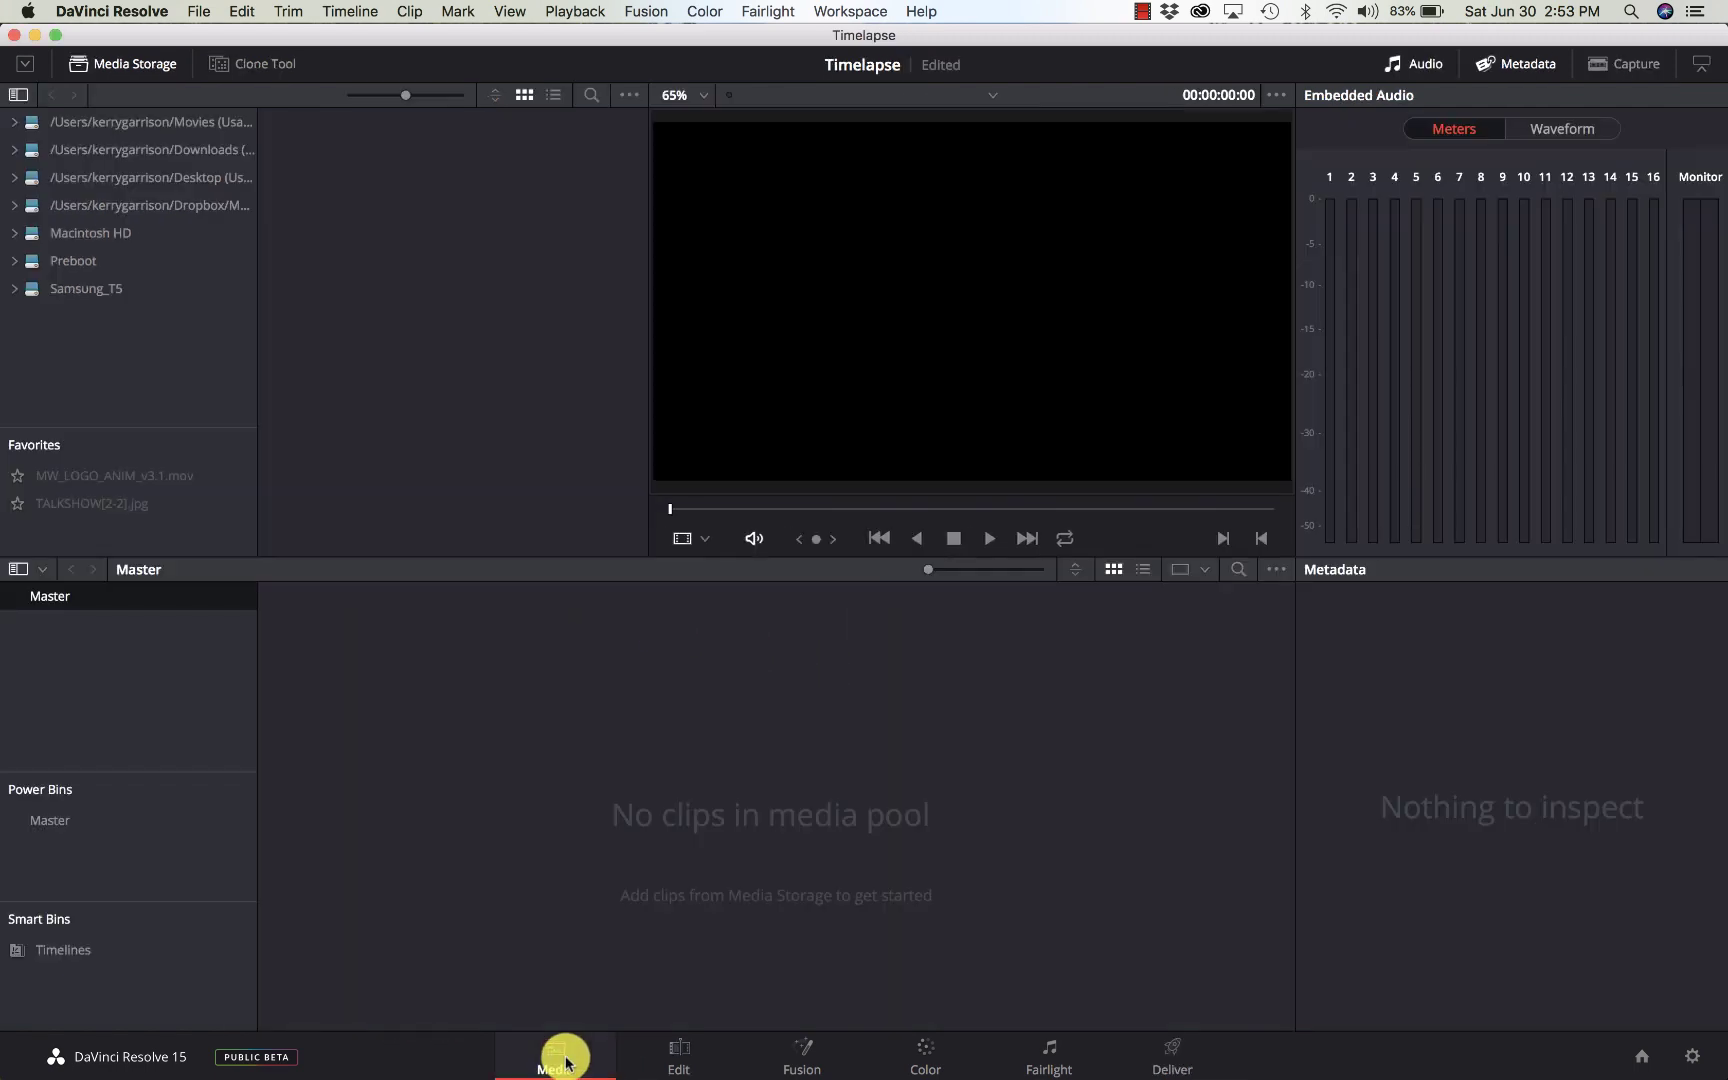
left_click(55, 290)
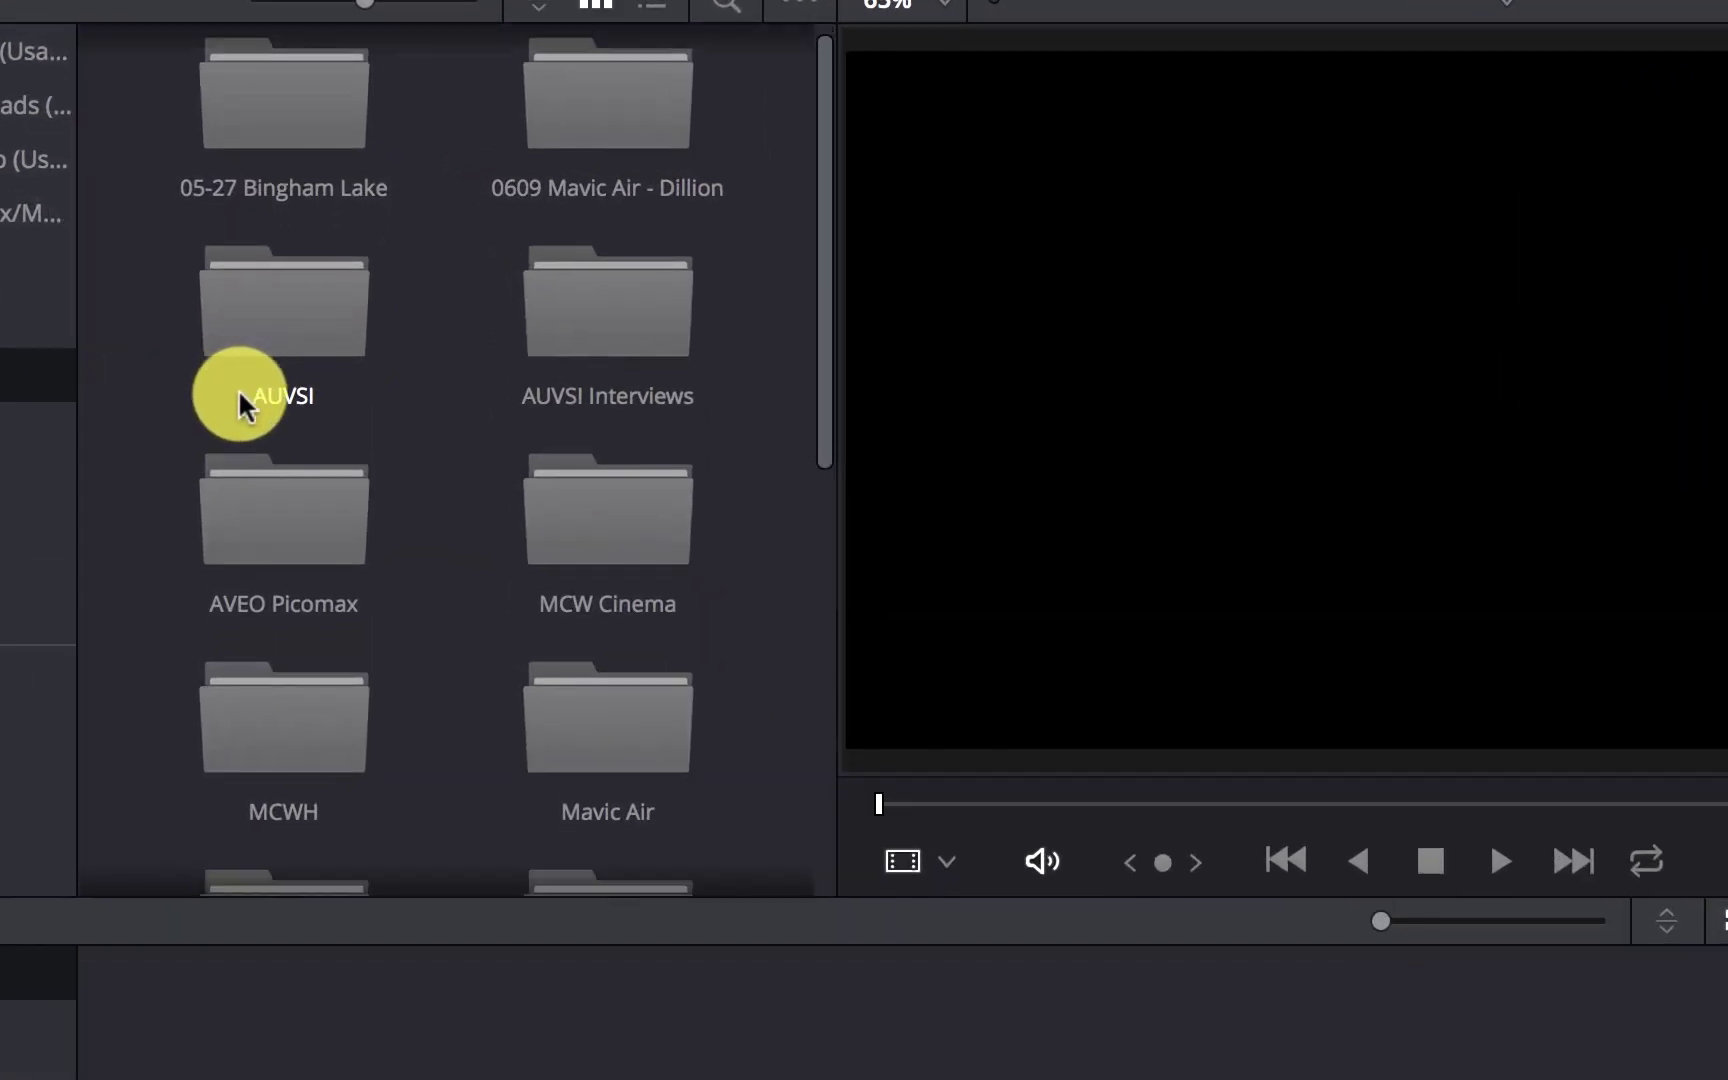
scroll(339, 294, "down", 3)
scroll(238, 387, "down", 2)
scroll(238, 387, "up", 2)
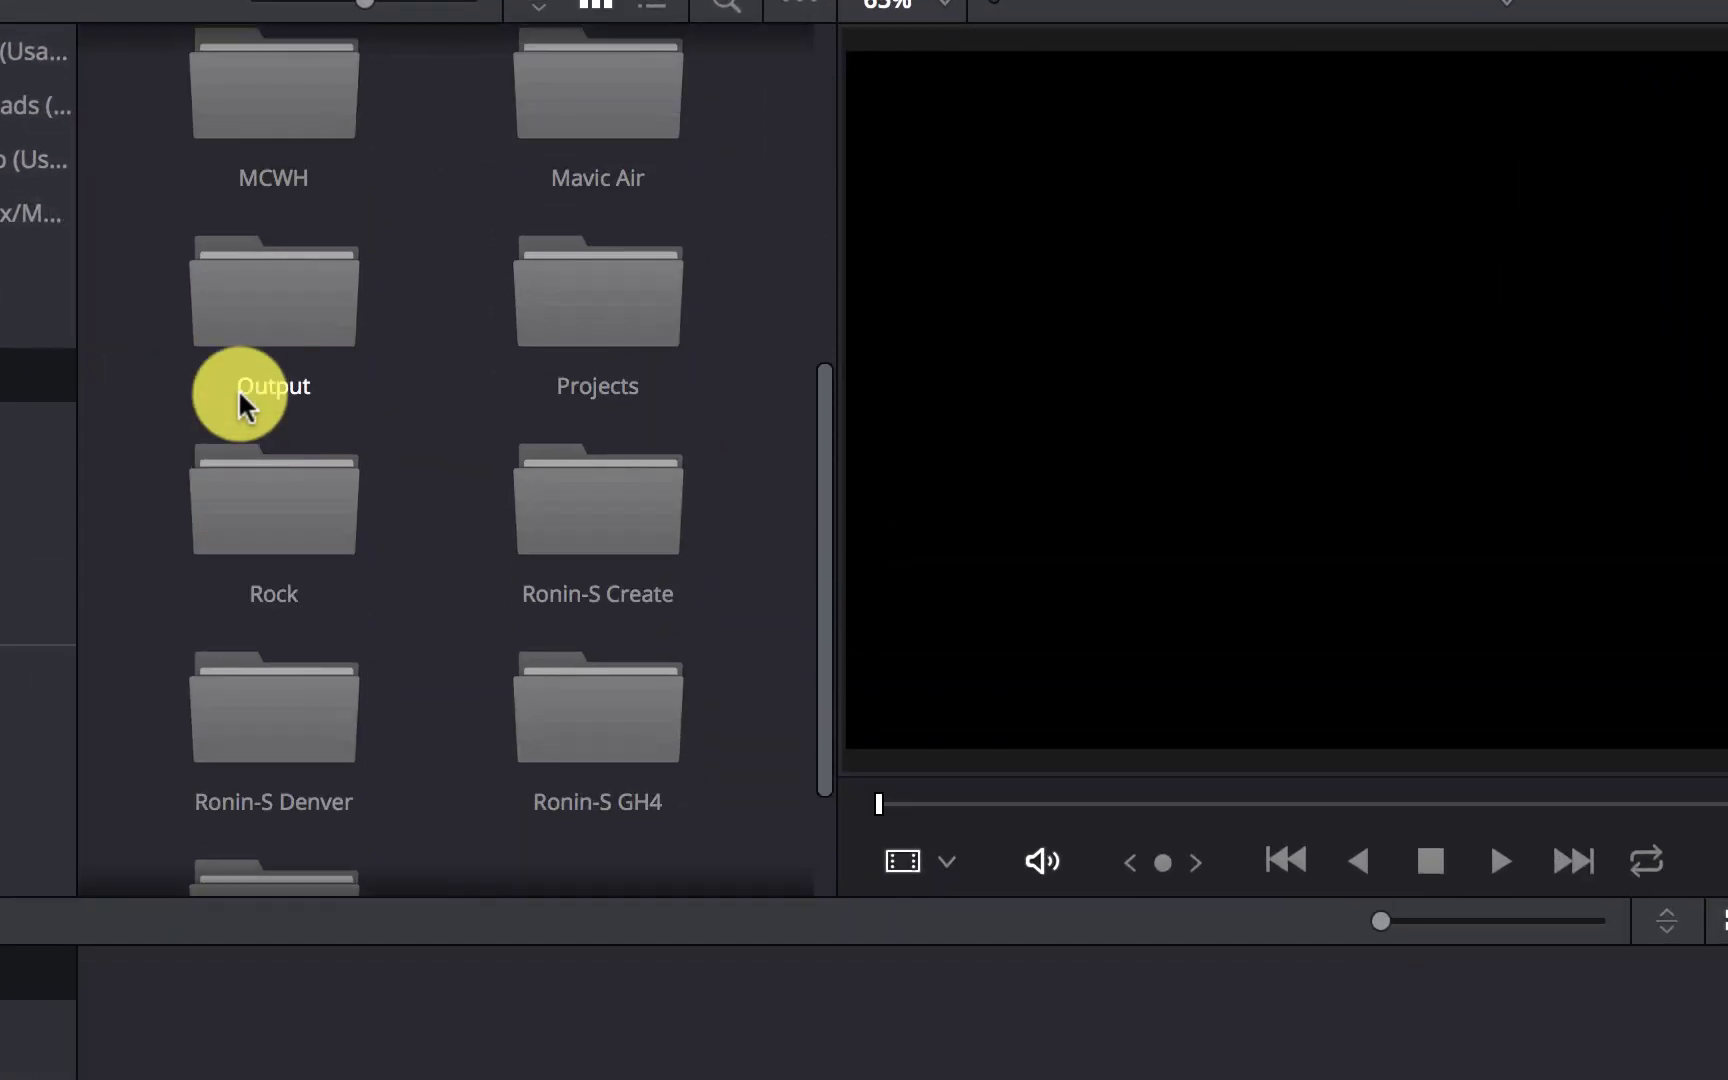
scroll(240, 395, "down", 1)
scroll(240, 395, "up", 1)
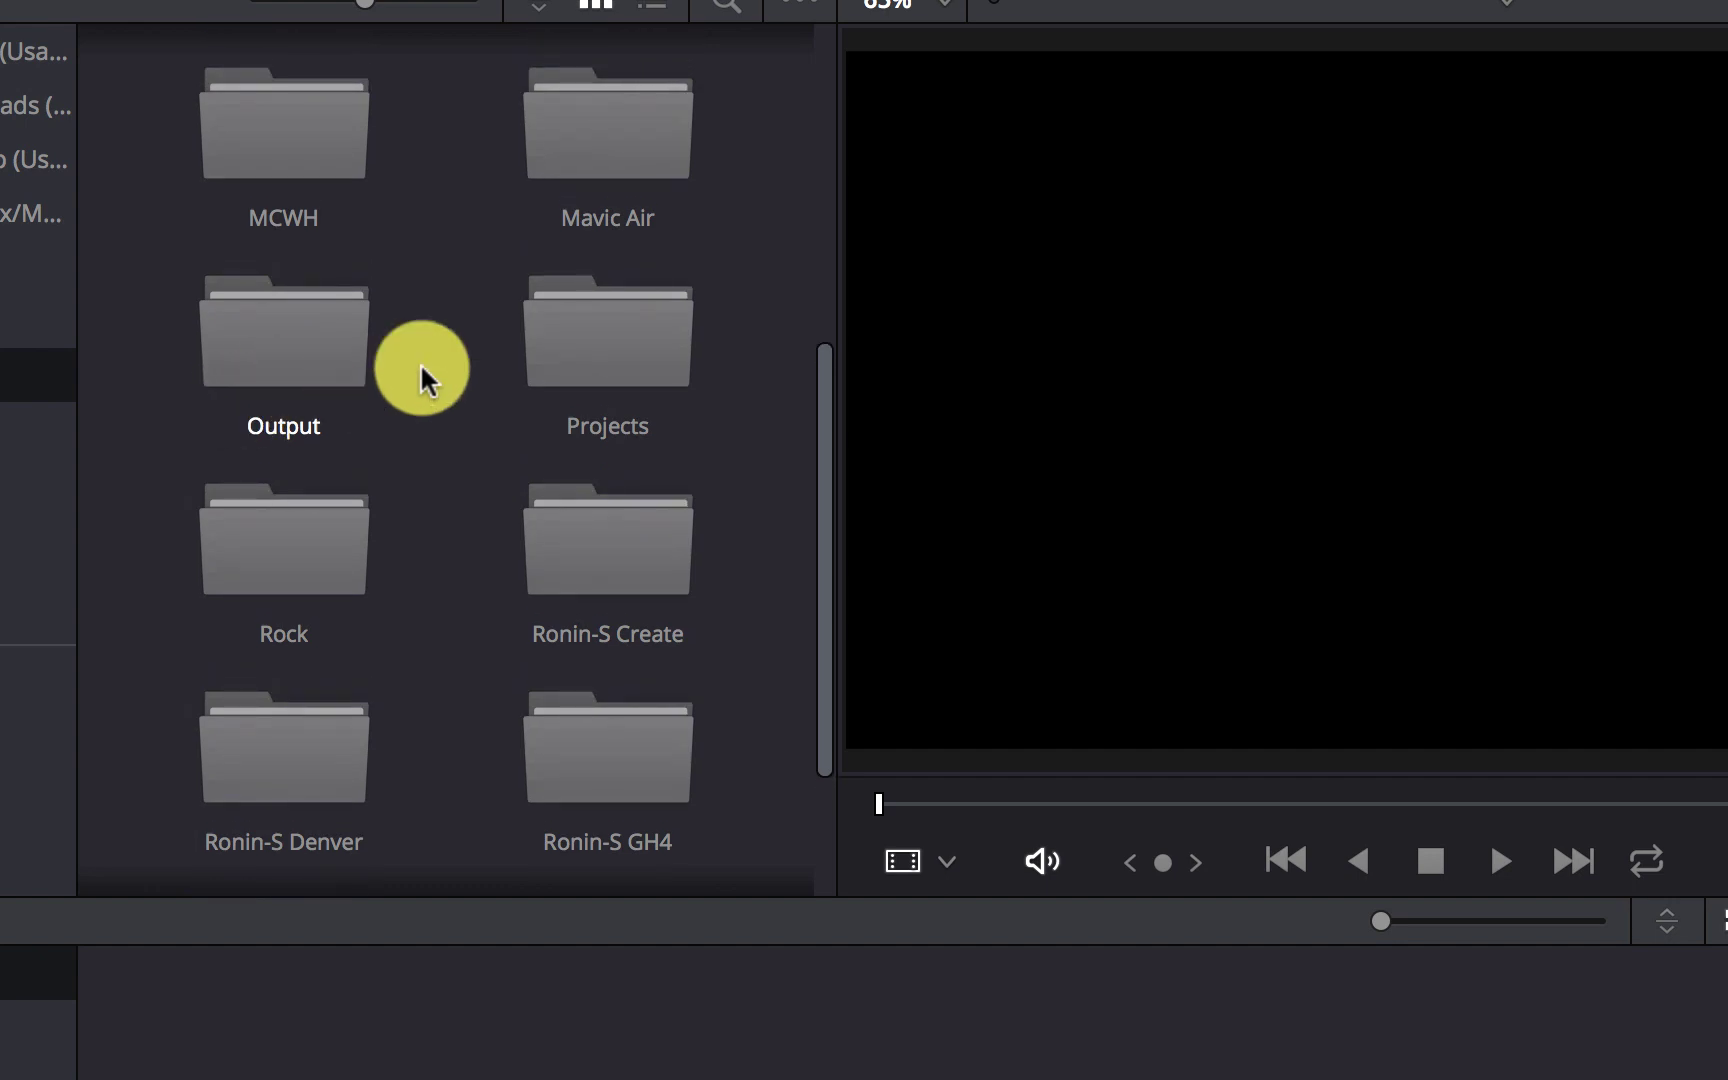
double_click(585, 330)
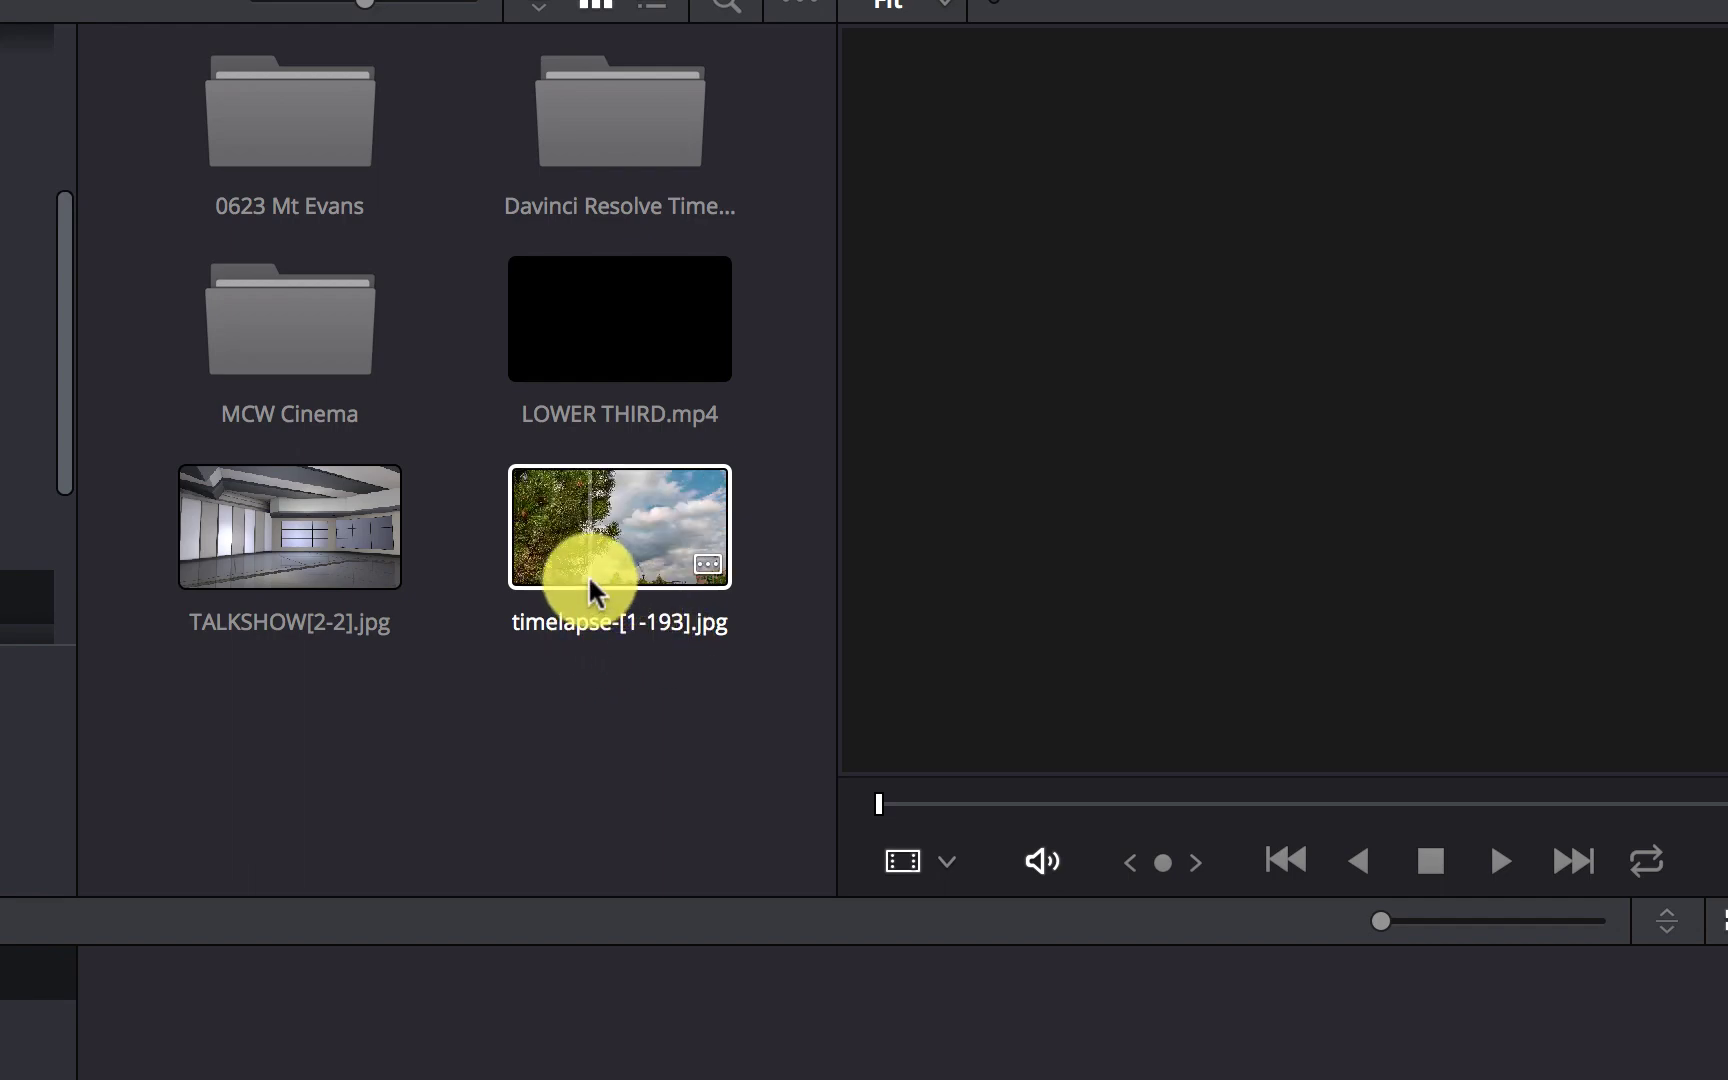
left_click_drag(590, 578, 504, 990)
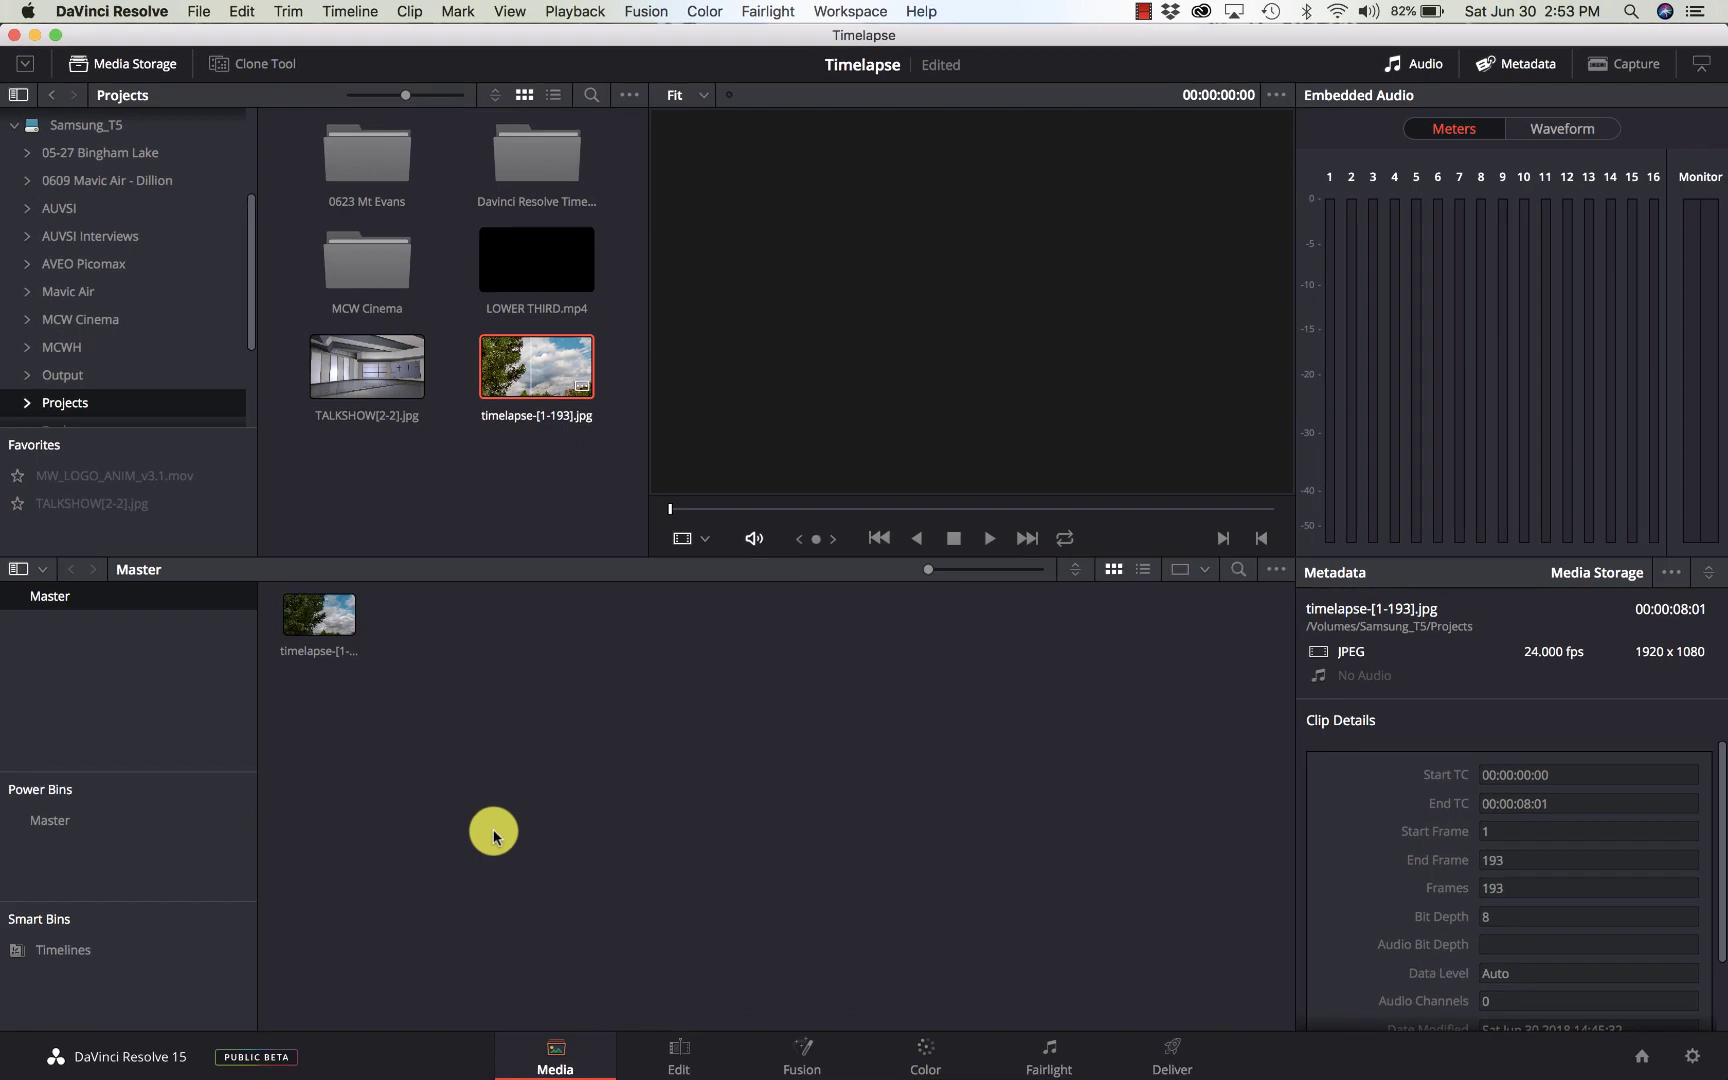
On the Edit page, drop the sequence onto a new Timeline 1 and play it from the start.
left_click(672, 1052)
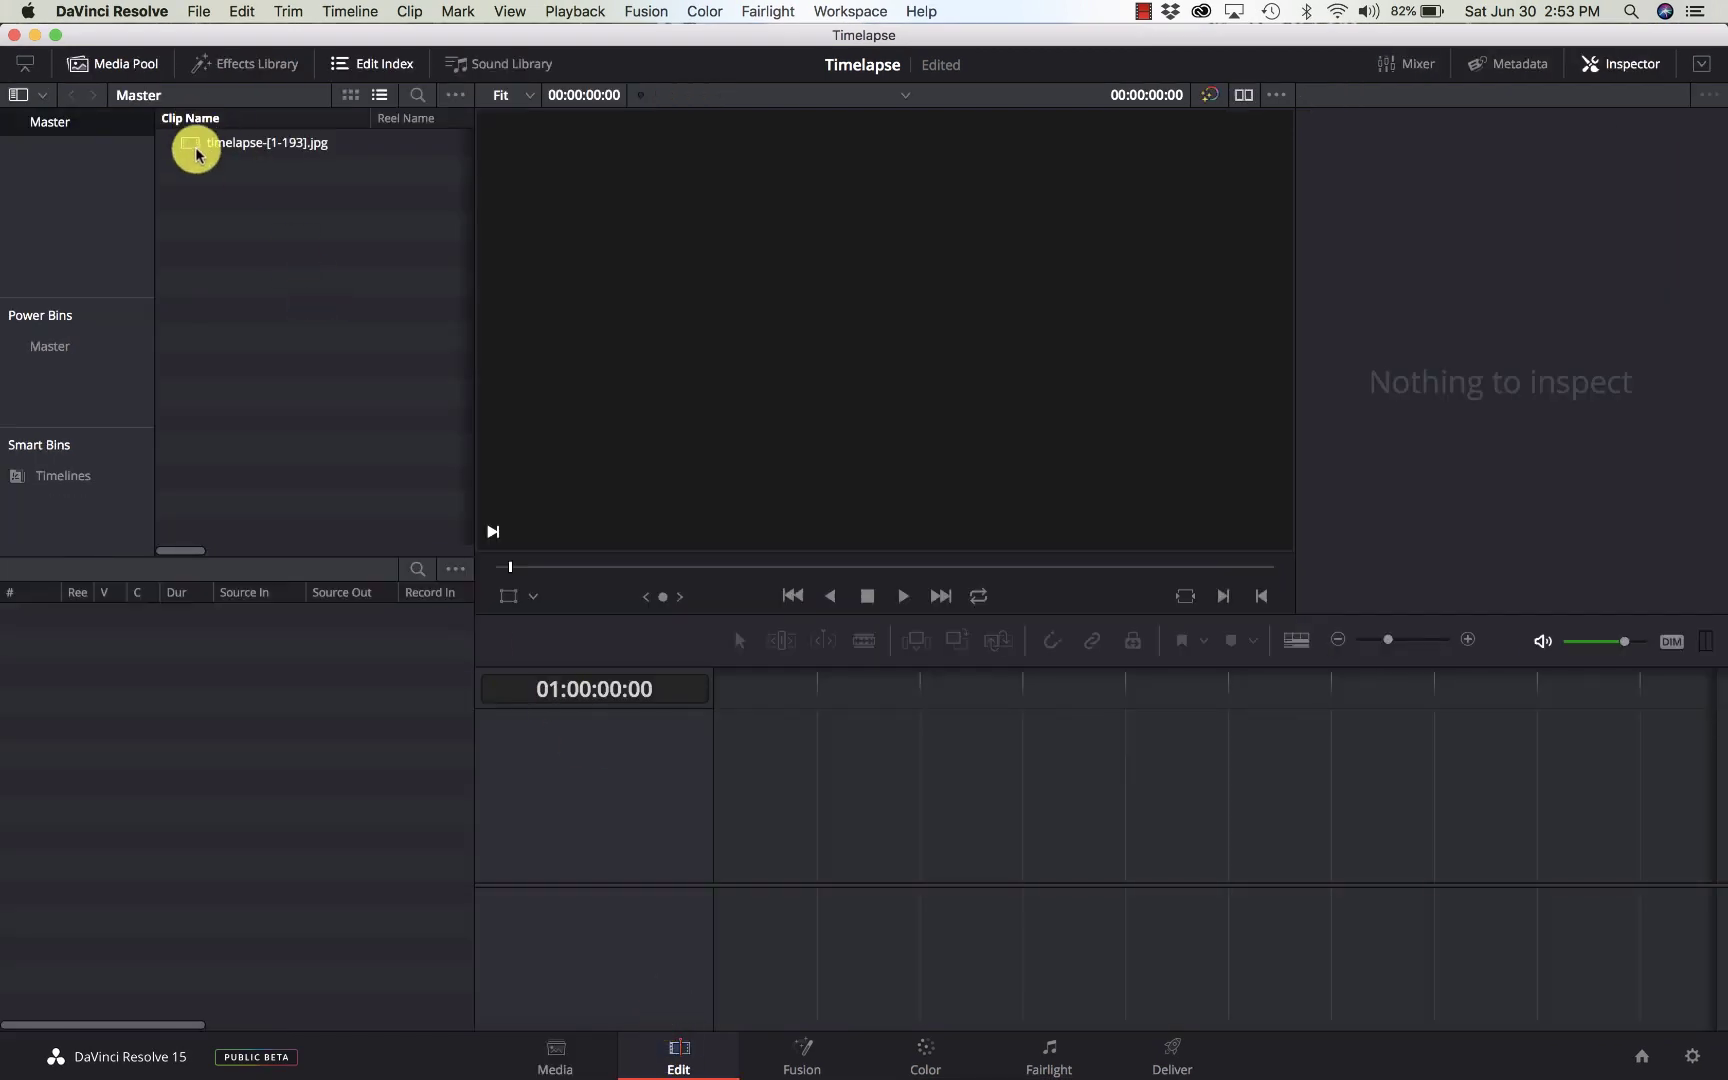
left_click_drag(195, 148, 720, 848)
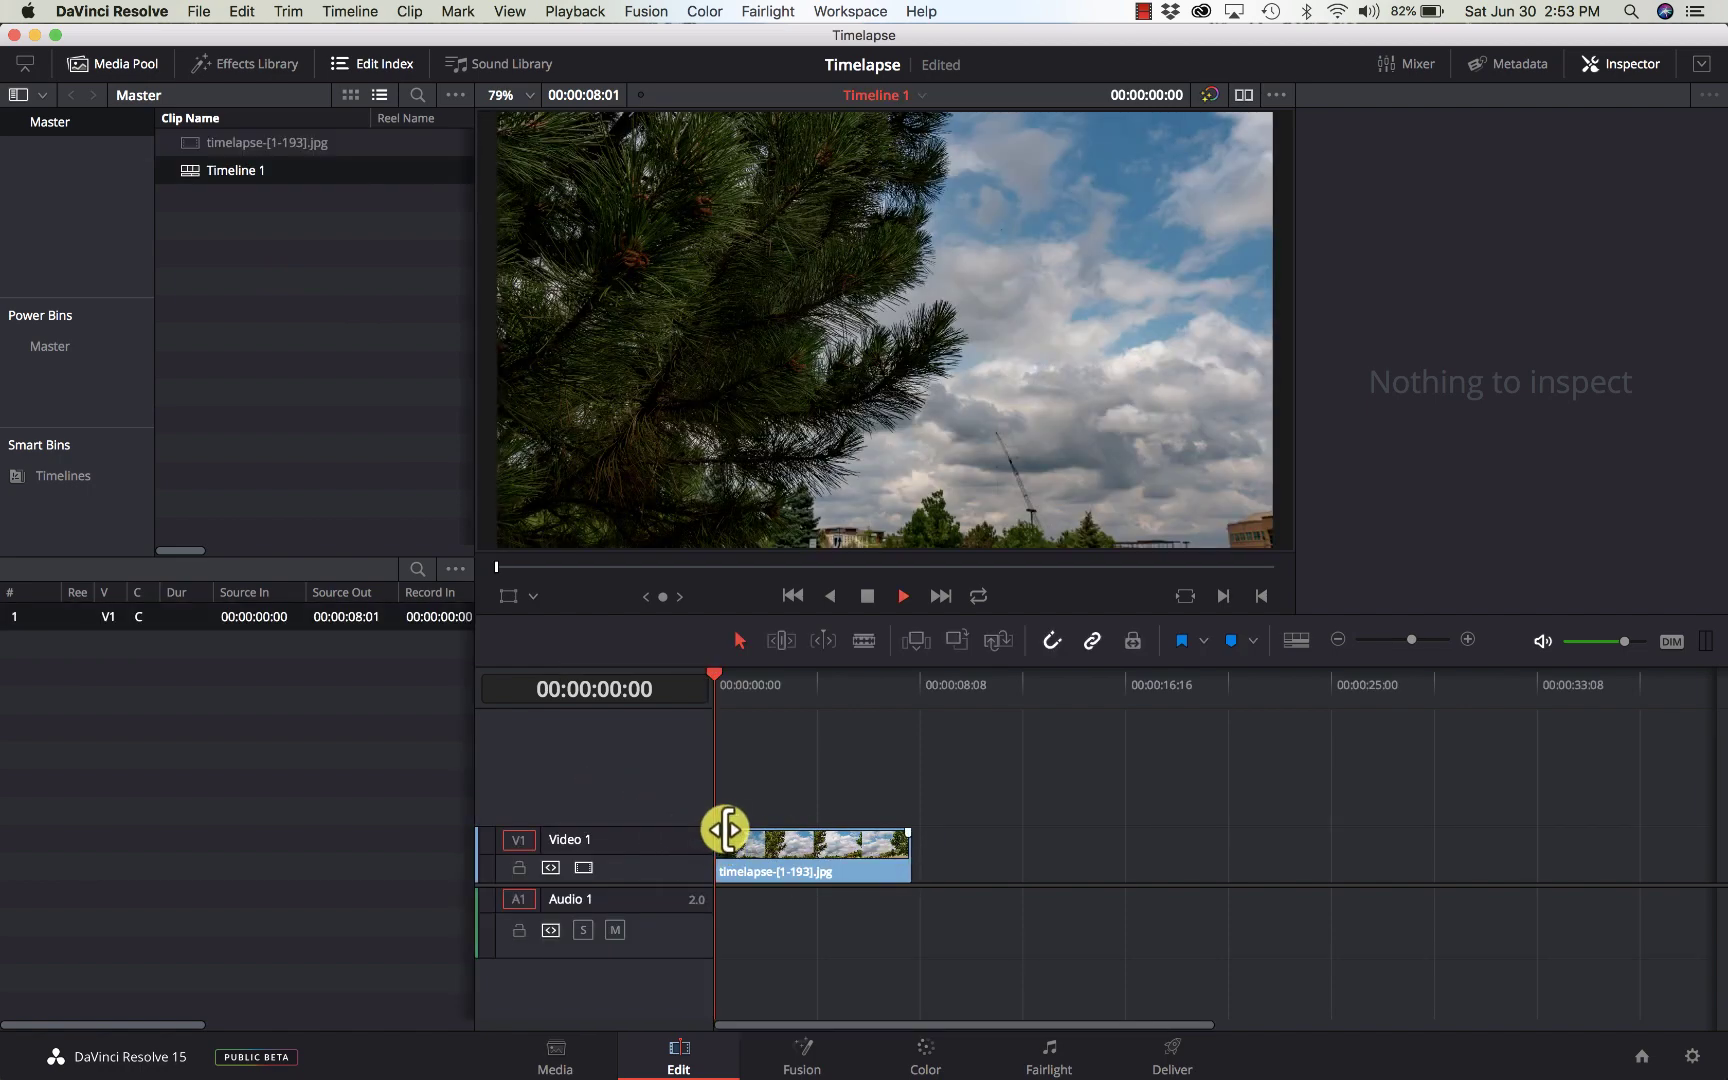
key("space")
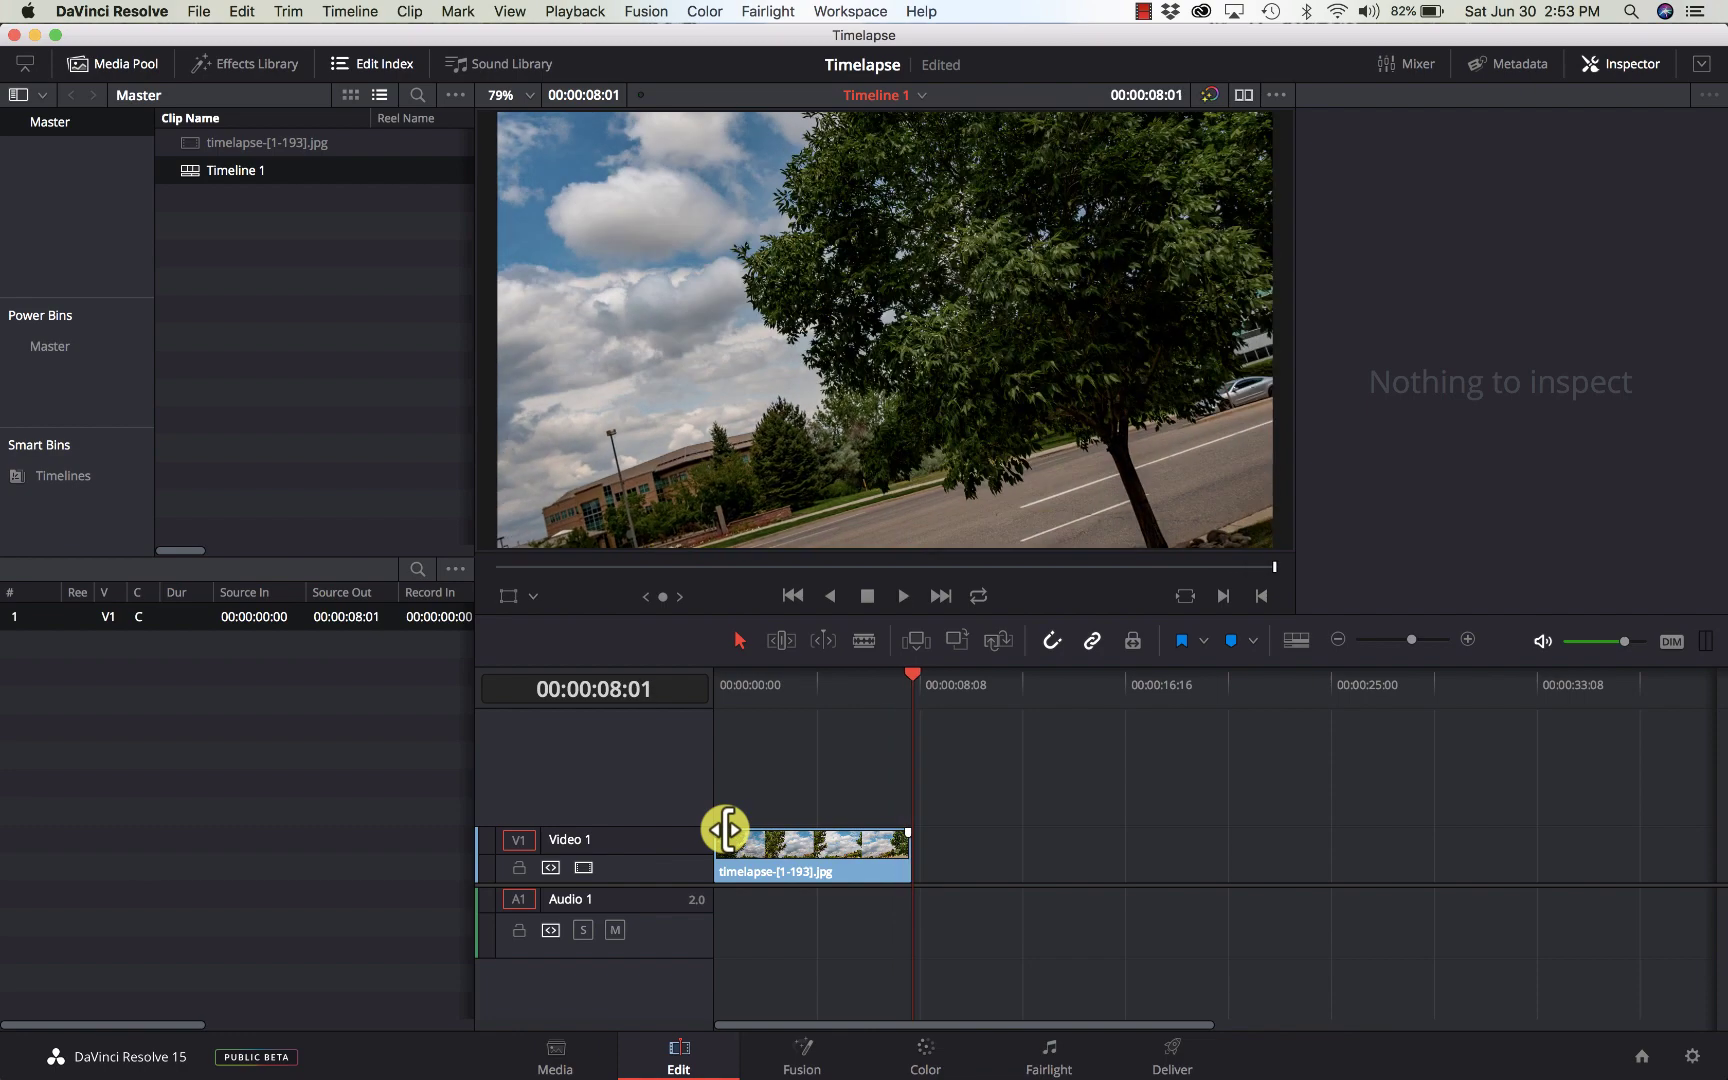
left_click(722, 696)
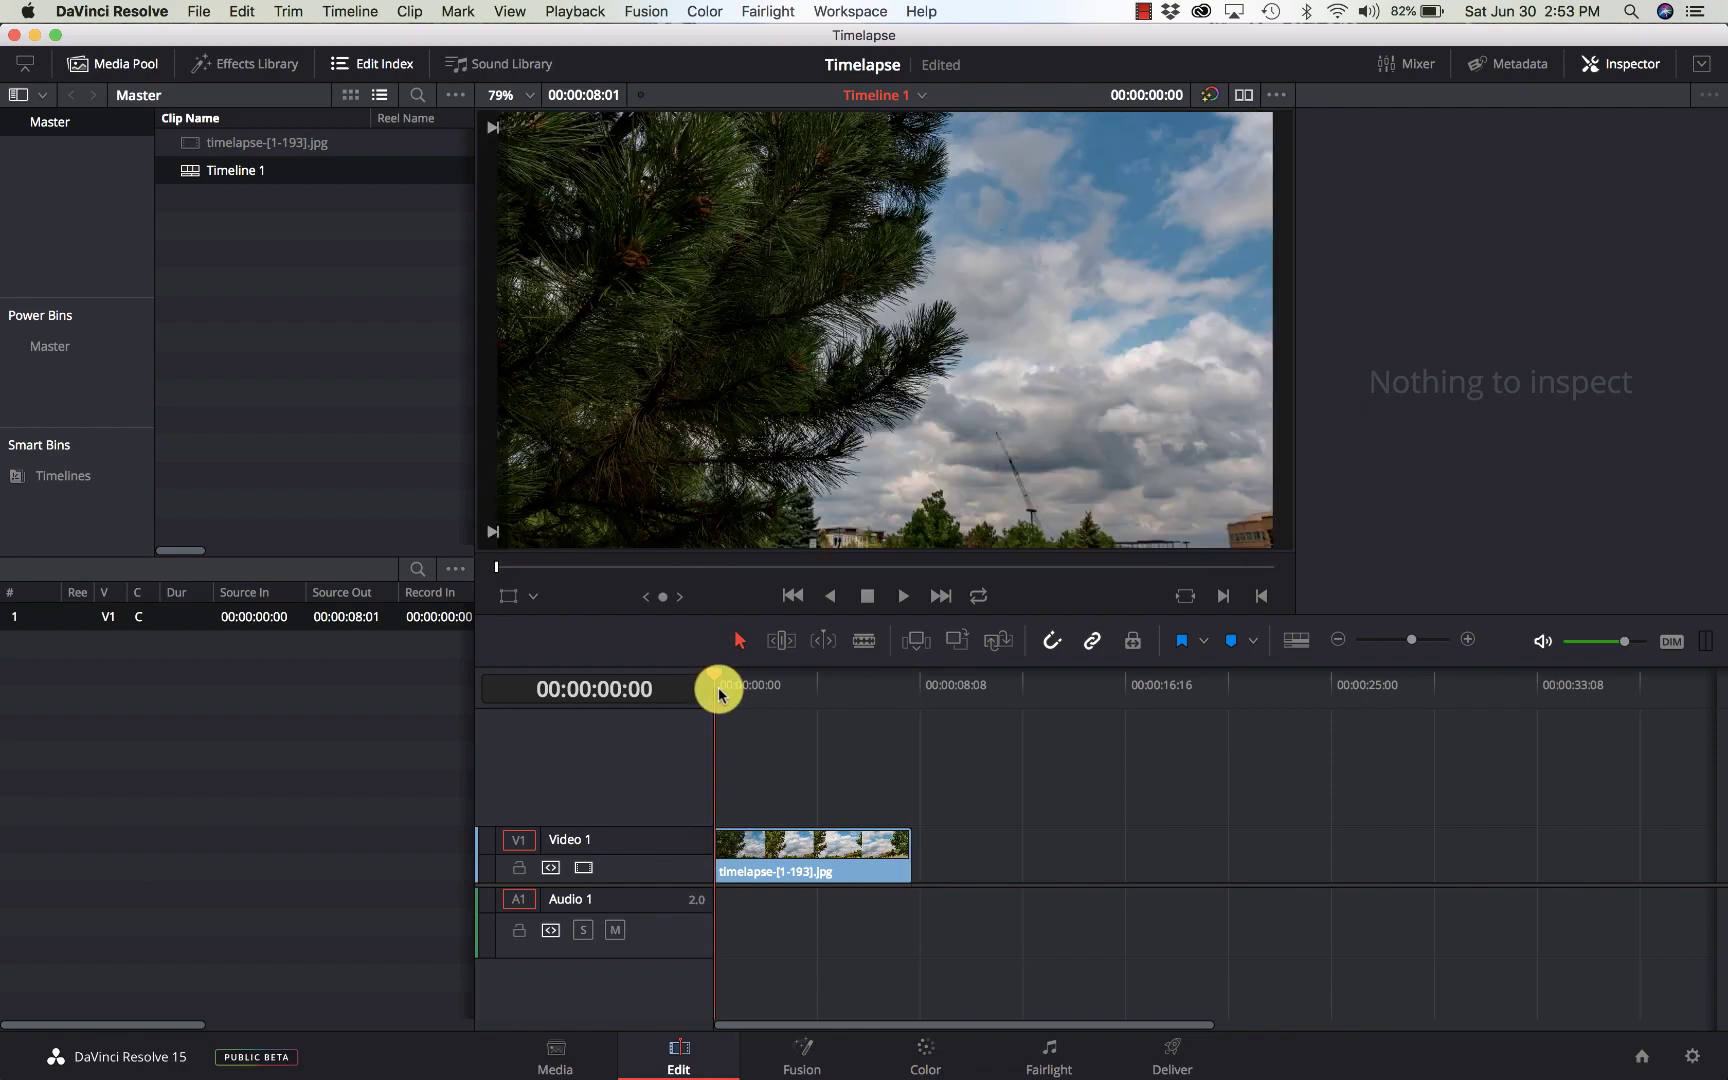
key("space")
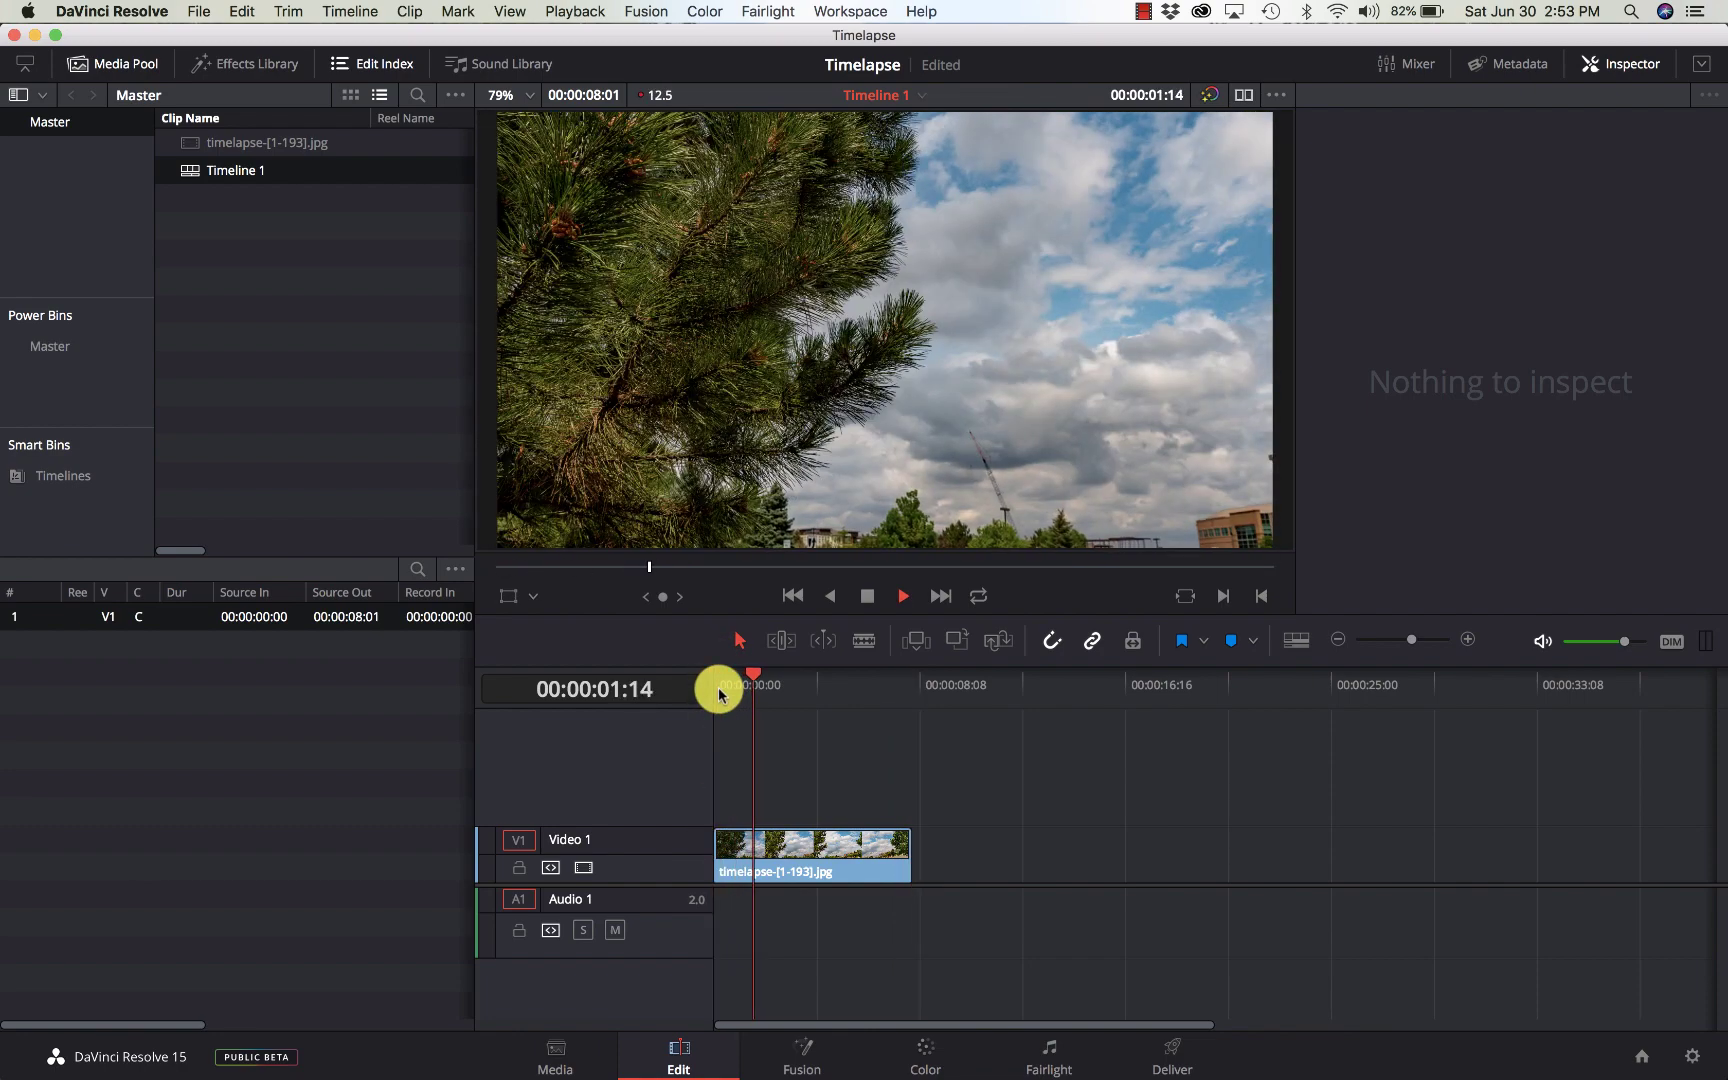
Pause, play backwards and step frames to land the playhead on 00:00:02:09.
key("space")
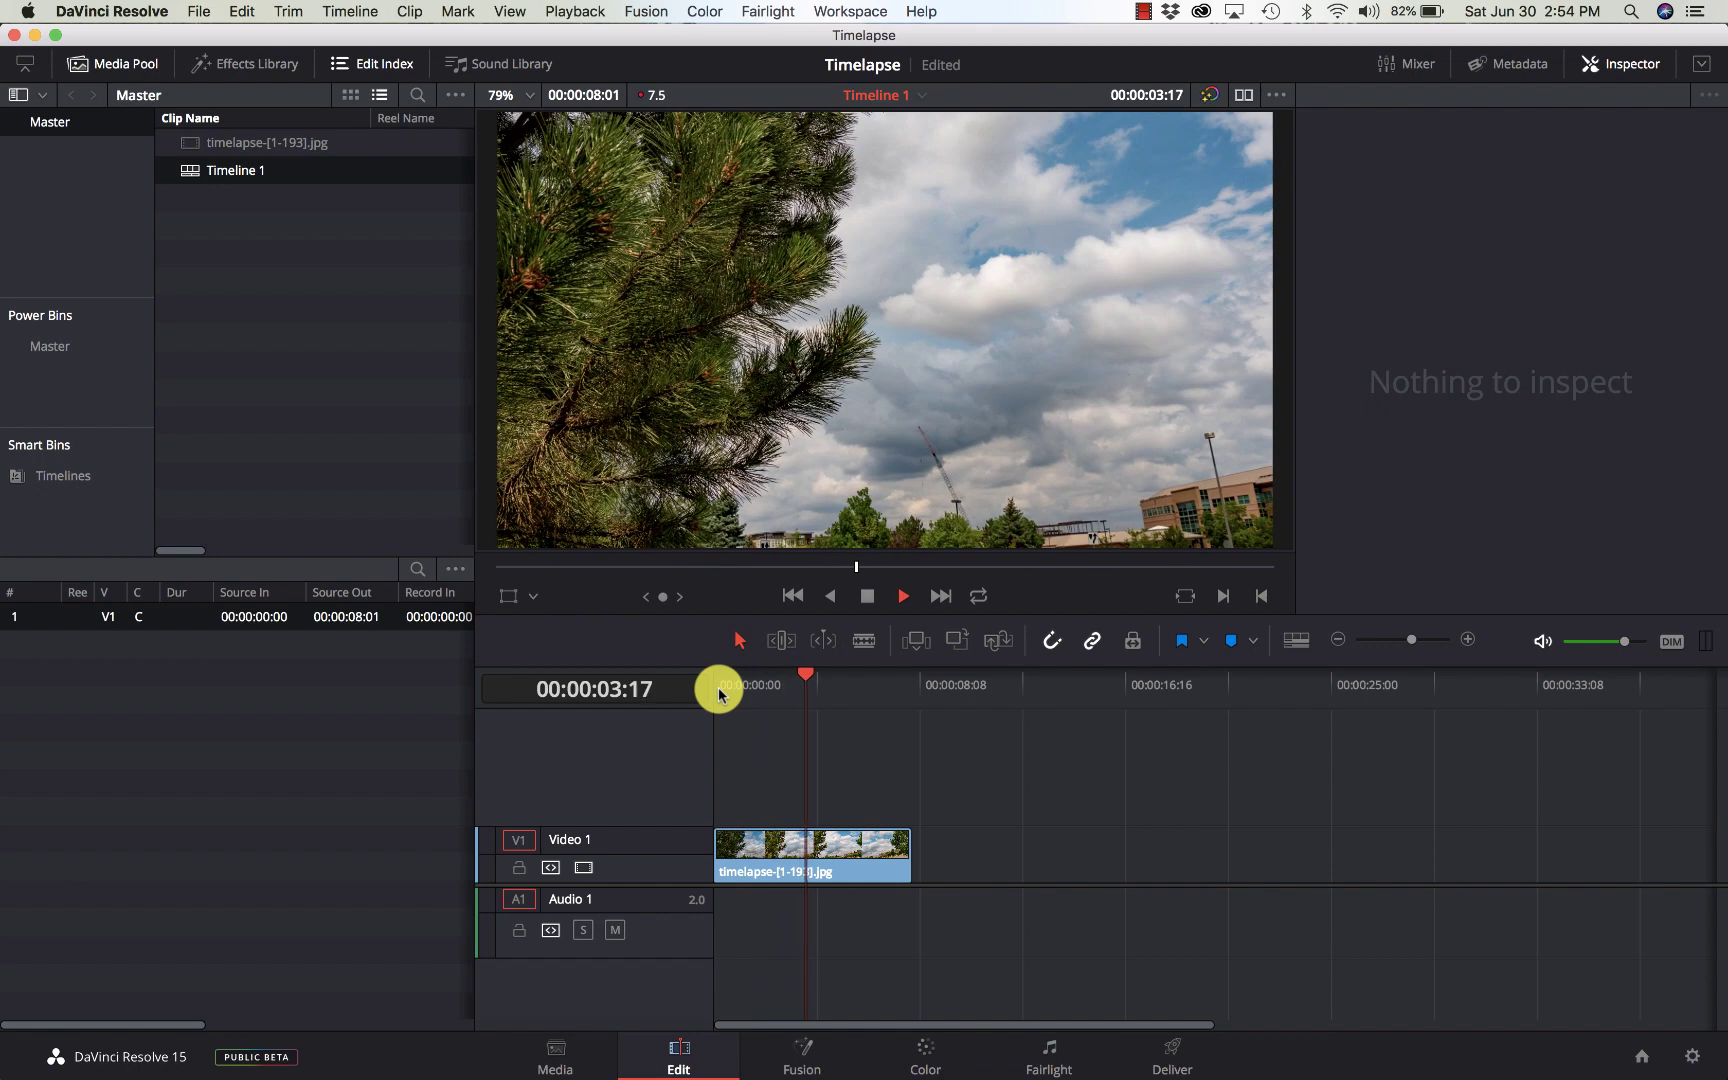
key("space")
key("j")
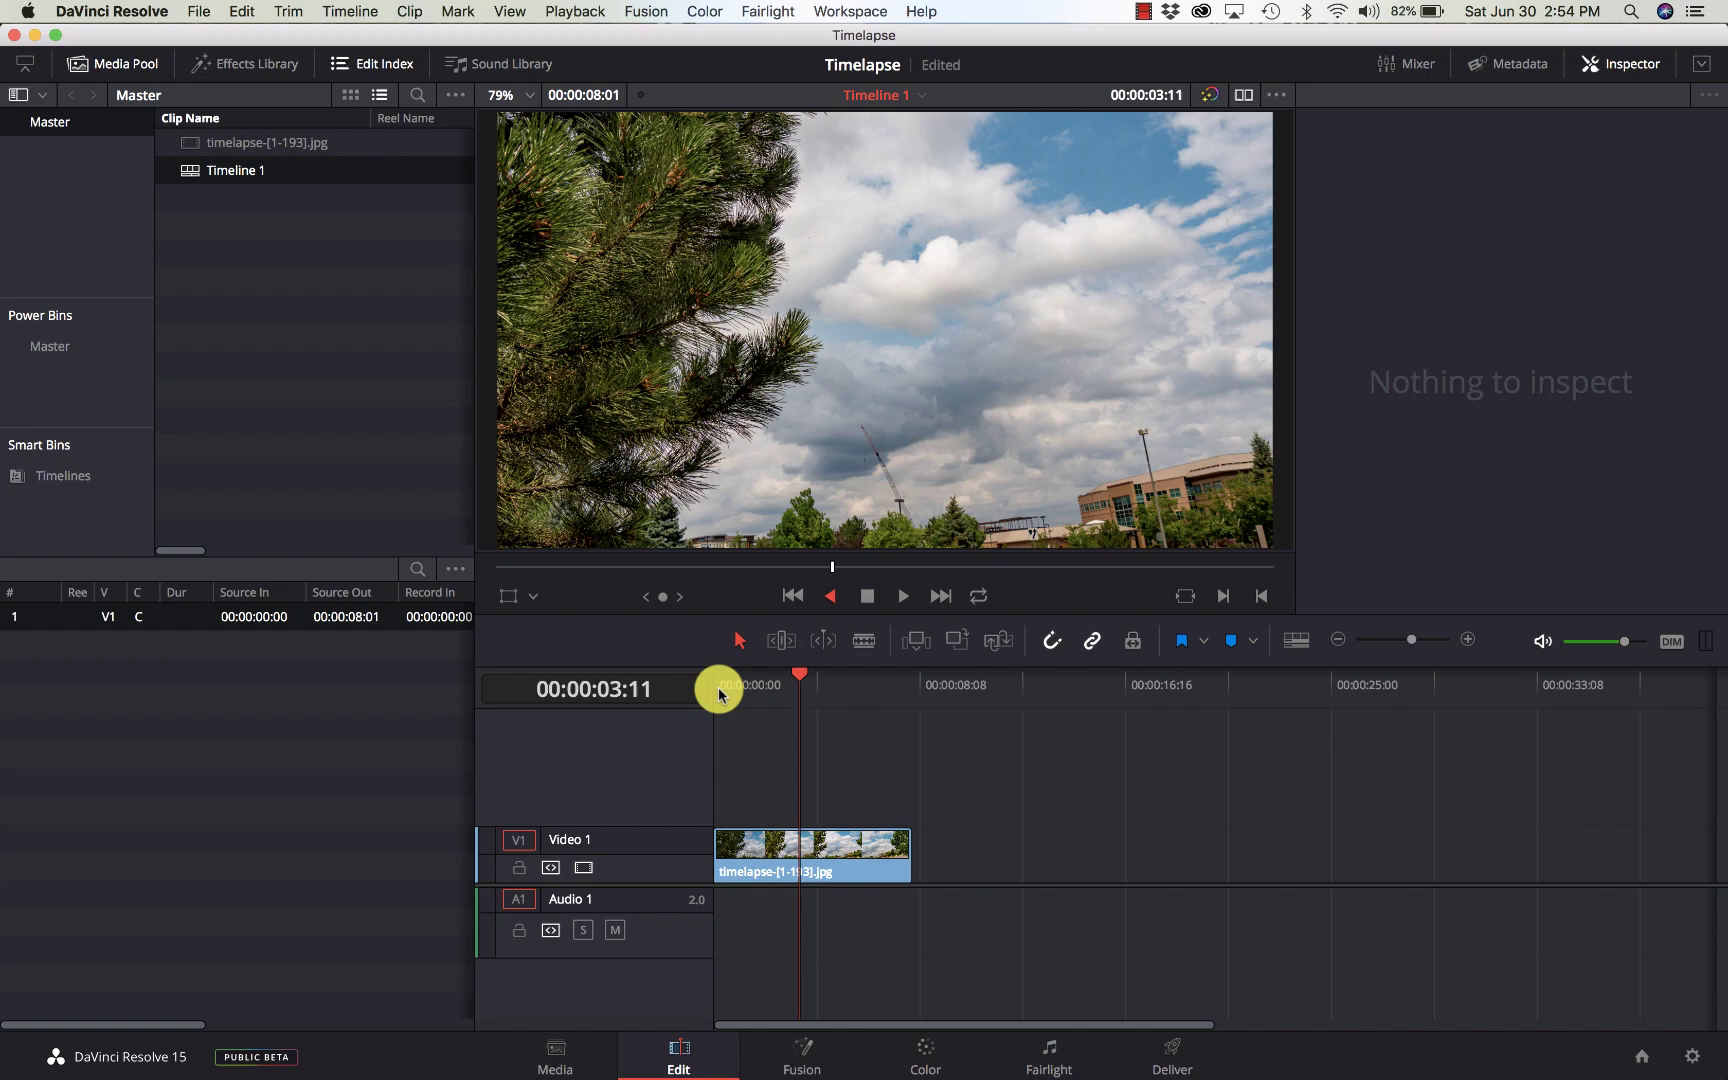
key("space")
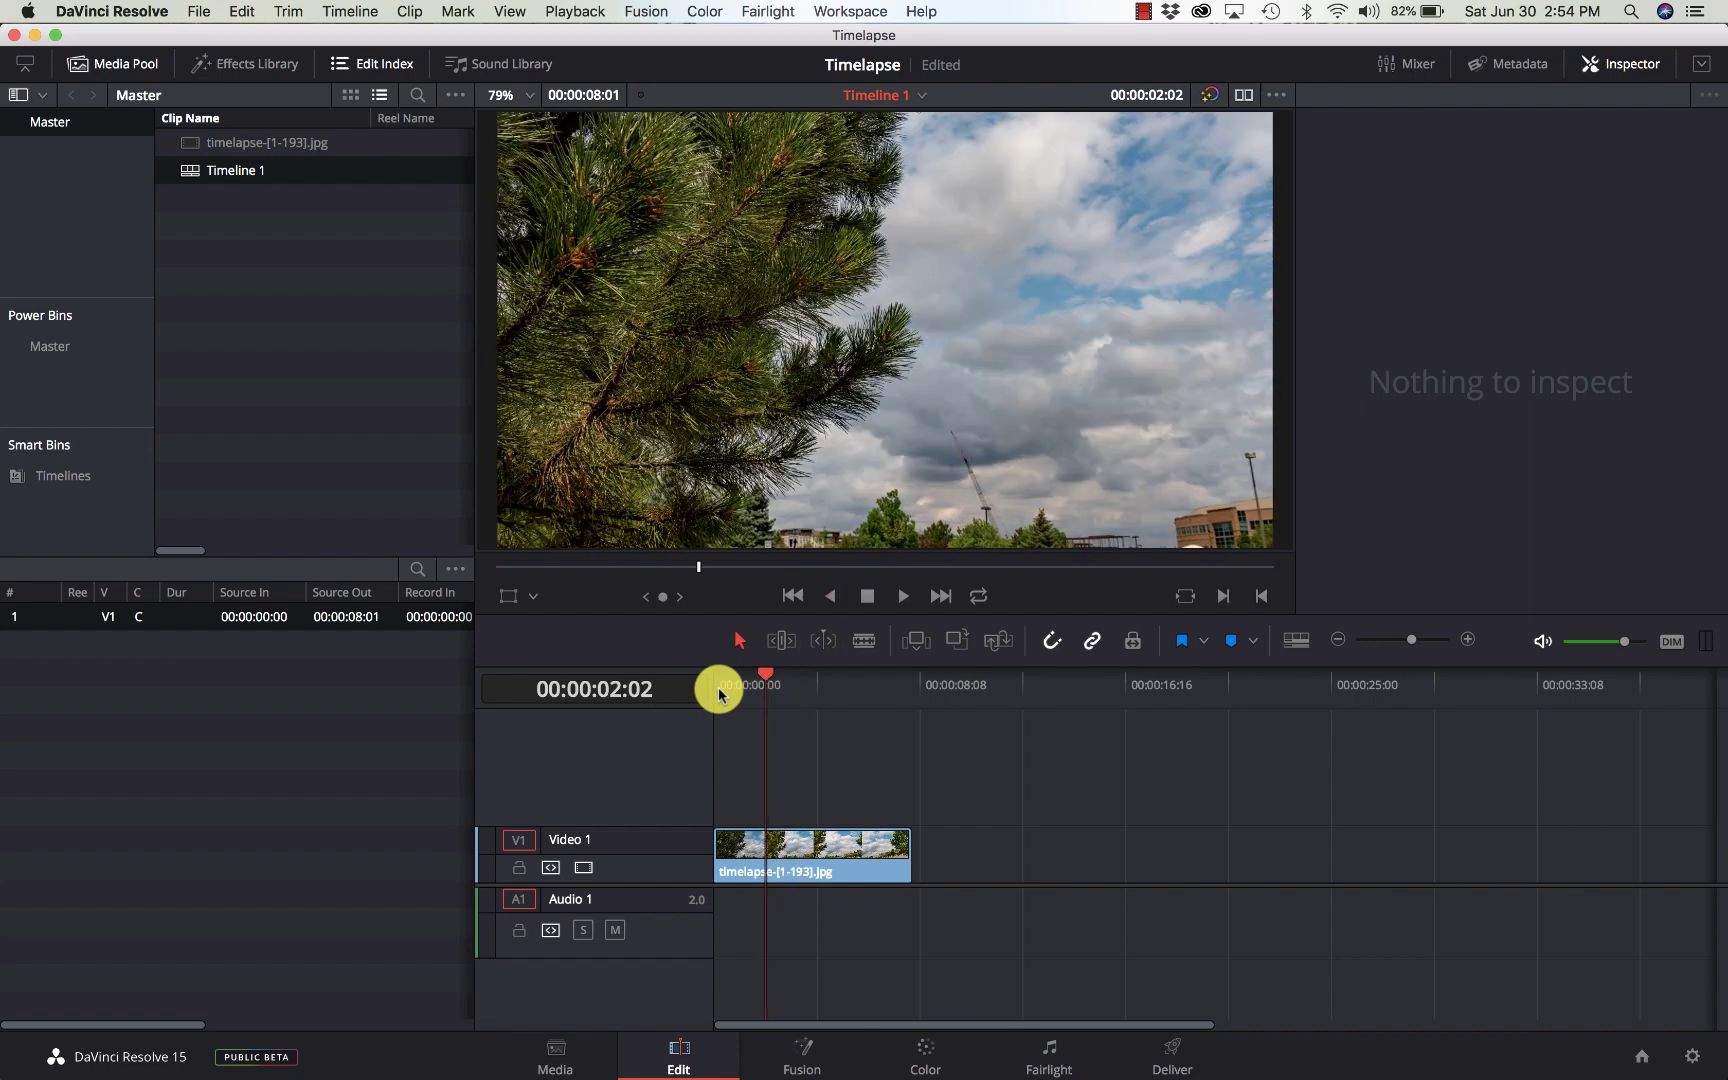
key("Right")
key("Right")
key("Right")
key("Right")
key("Right")
key("Right")
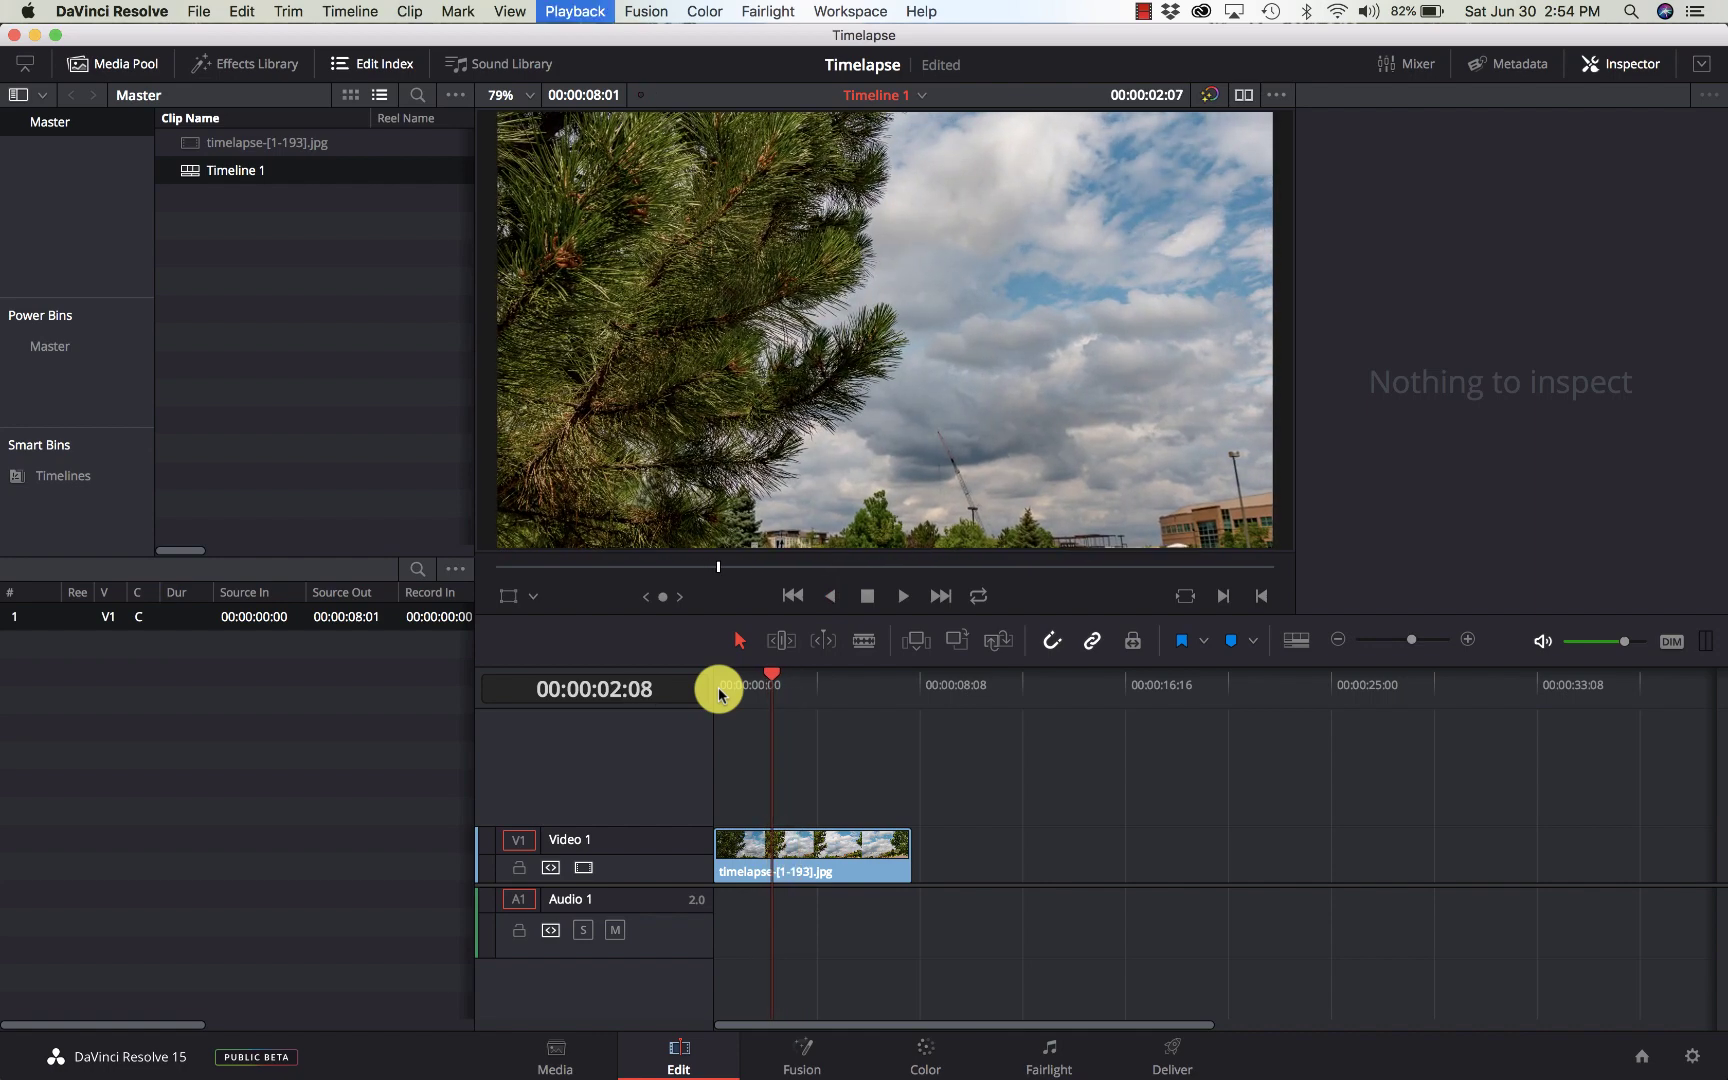
key("Right")
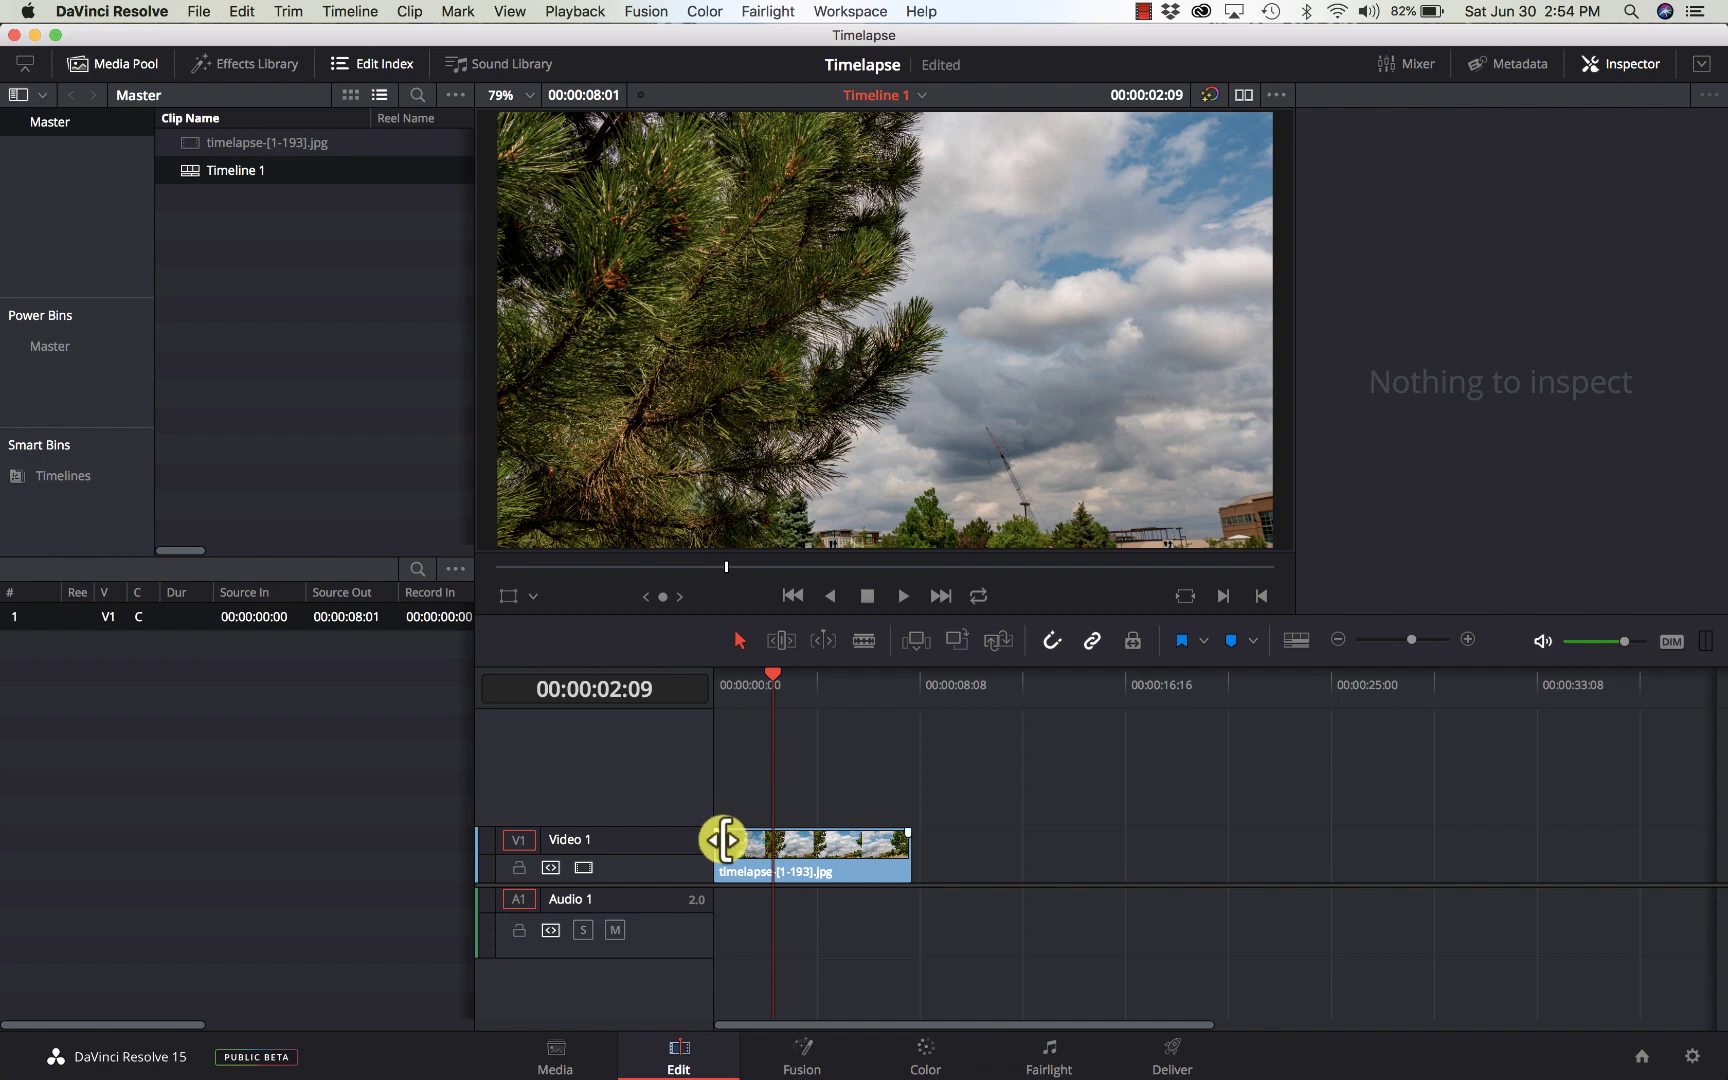
Trim the clip's start to the playhead at 00:00:02:09, then replay from the beginning.
mouse_move(724, 840)
left_mouse_down()
mouse_move(776, 845)
mouse_move(725, 849)
left_mouse_up()
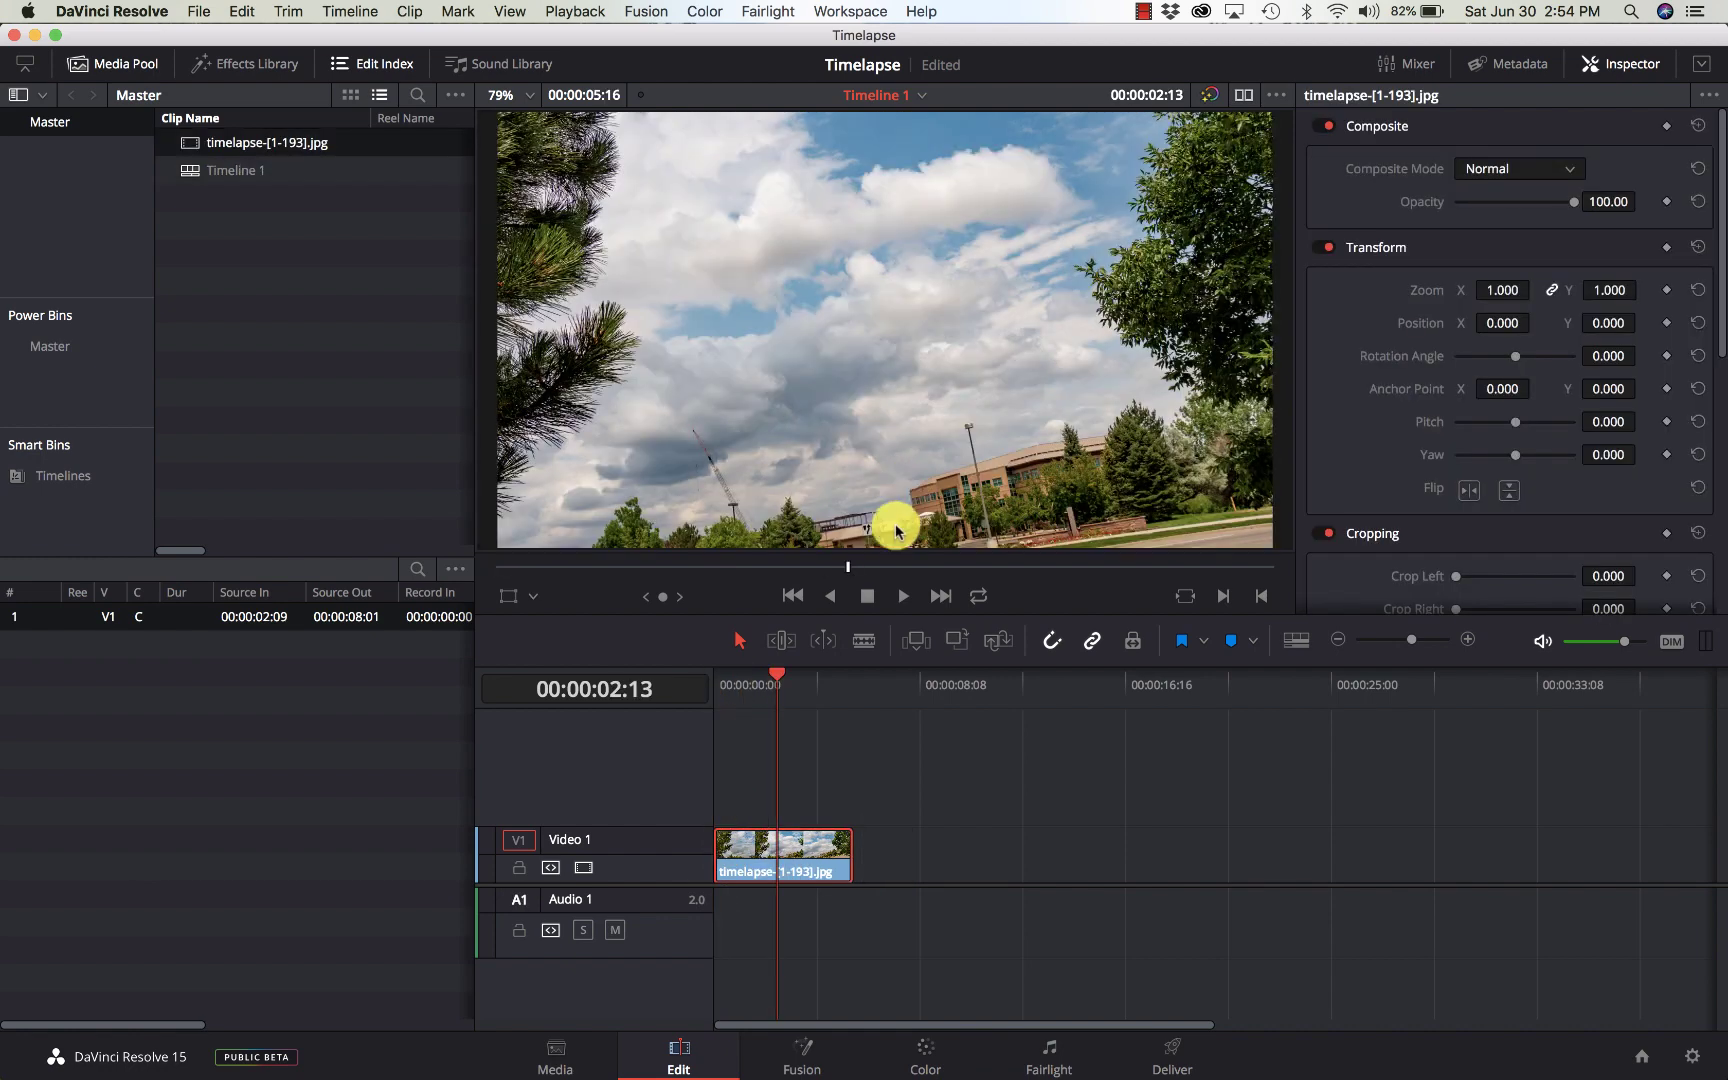
left_click(712, 688)
key("space")
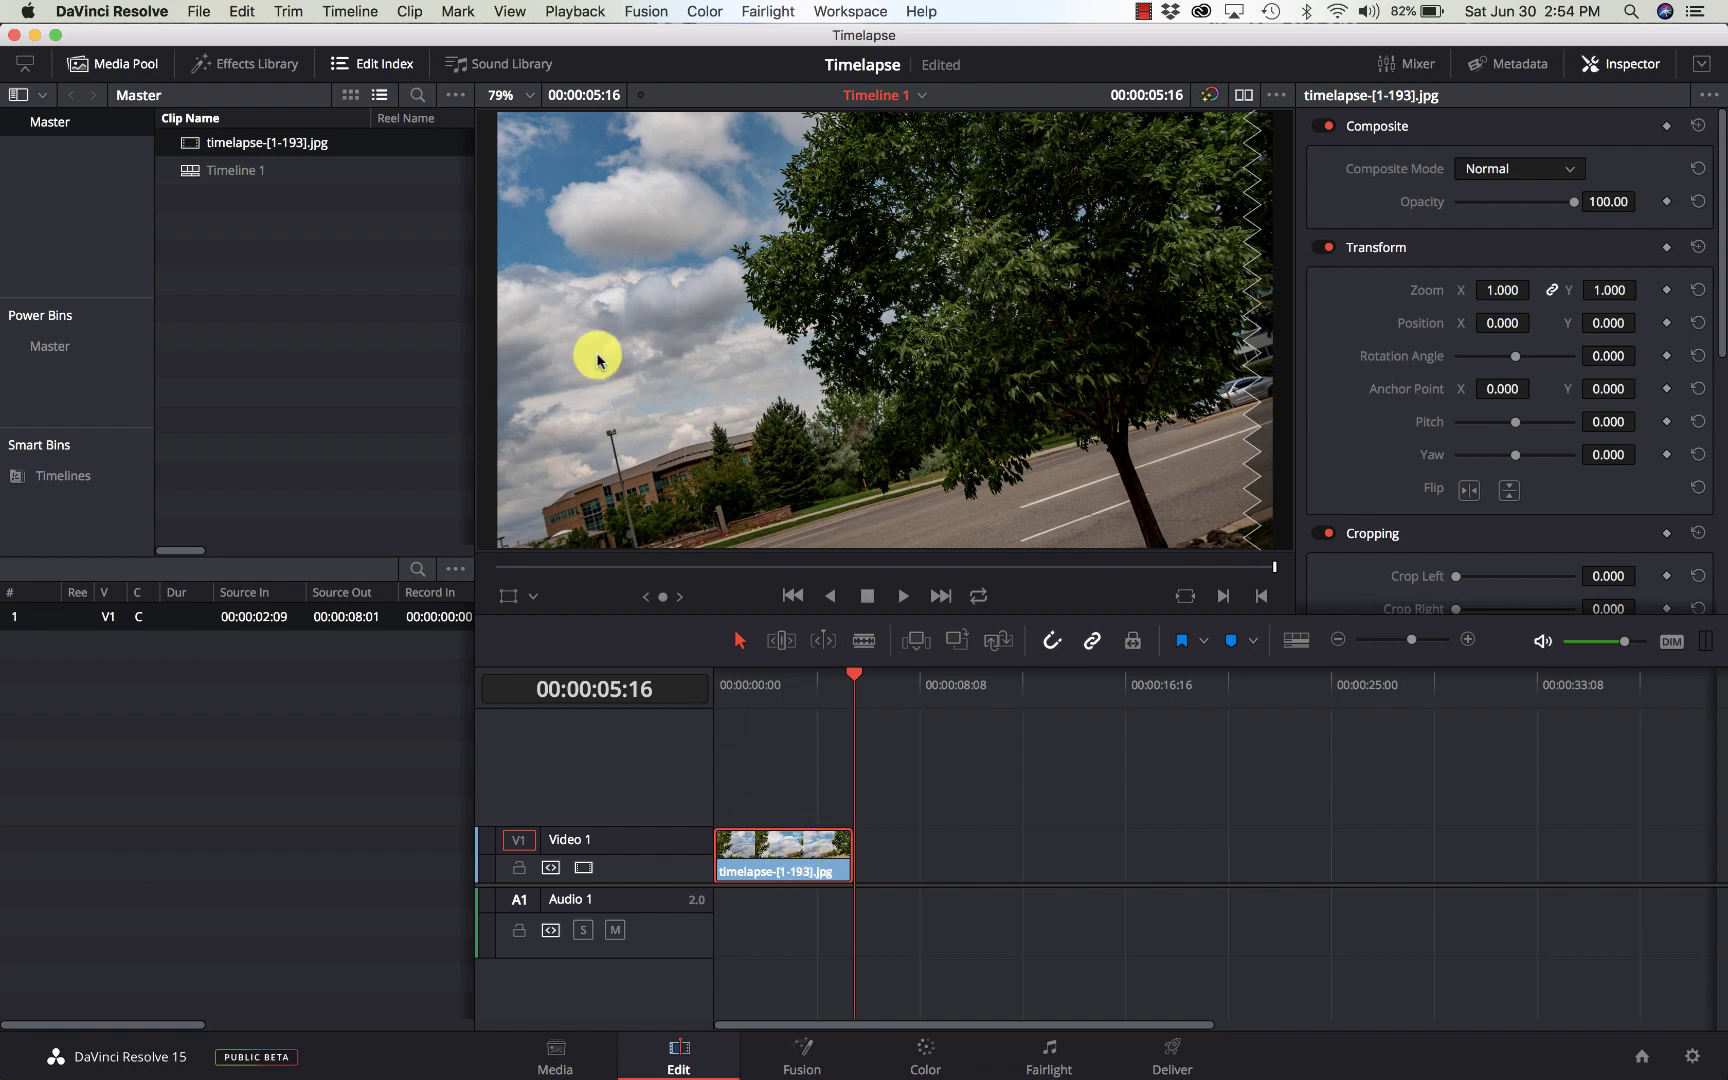
Turn Render Cache Fusion Output on for the timelapse clip.
left_click(410, 10)
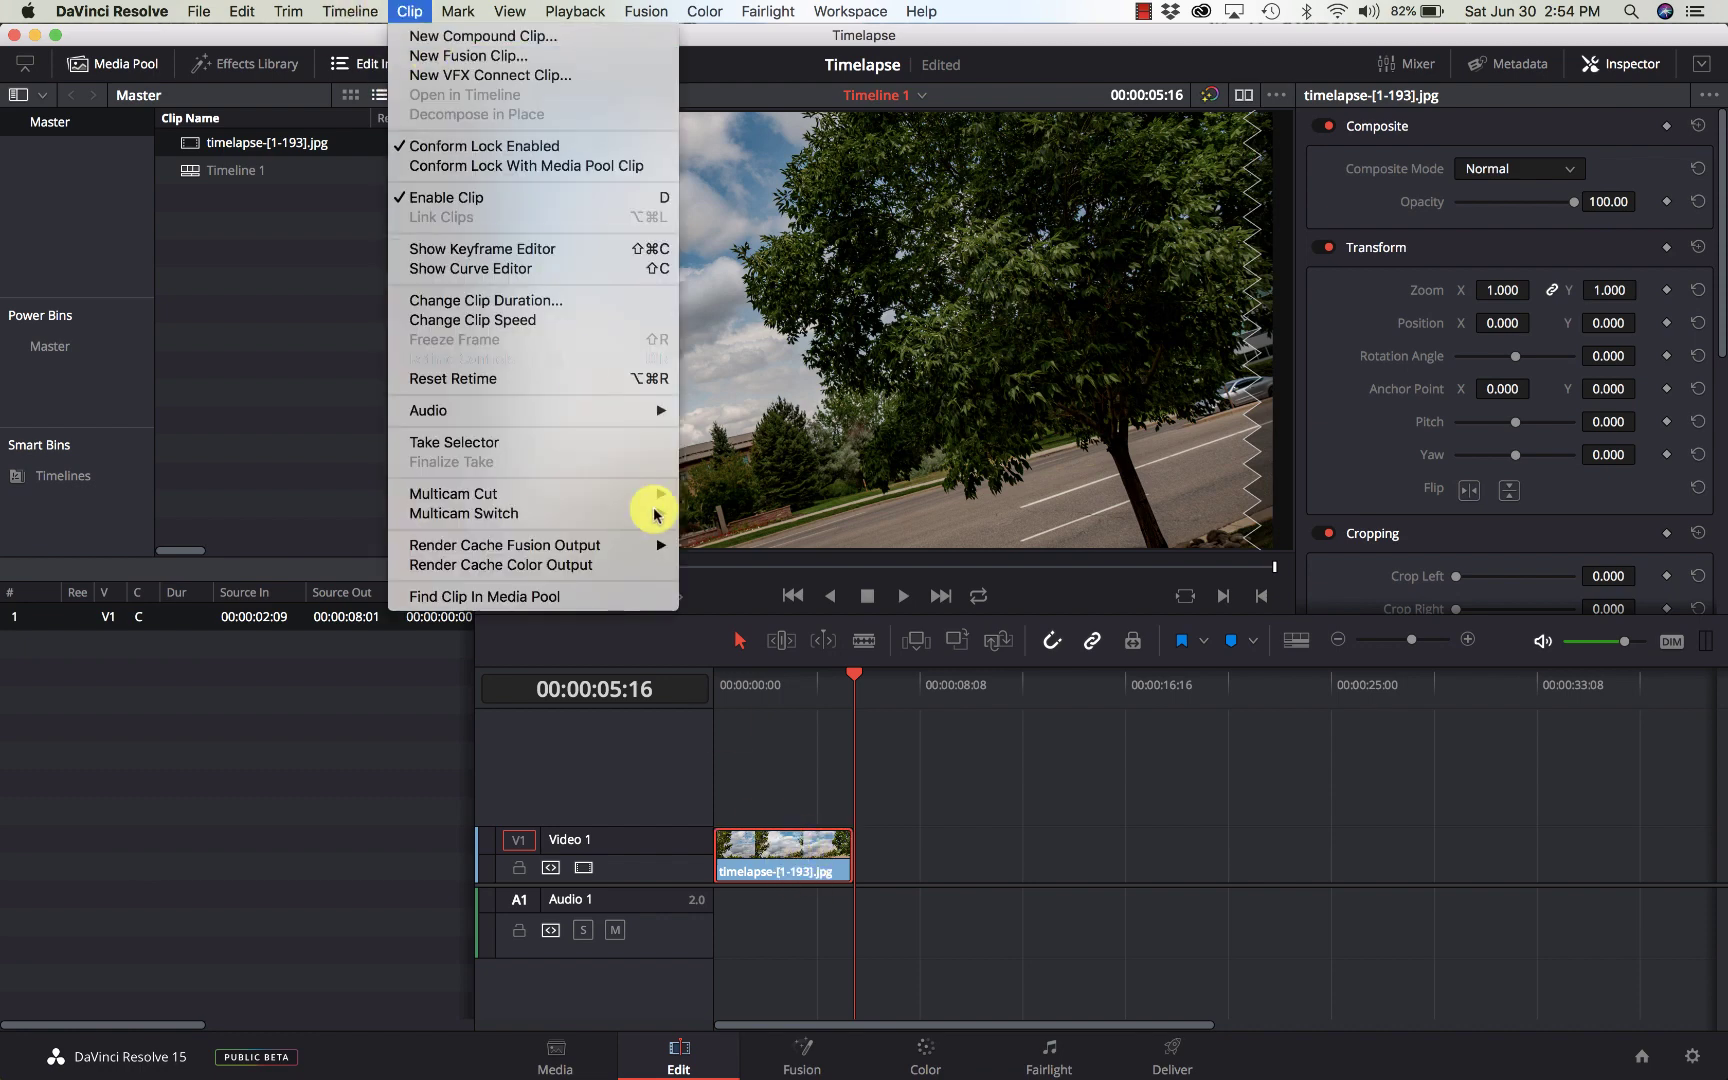
mouse_move(656, 544)
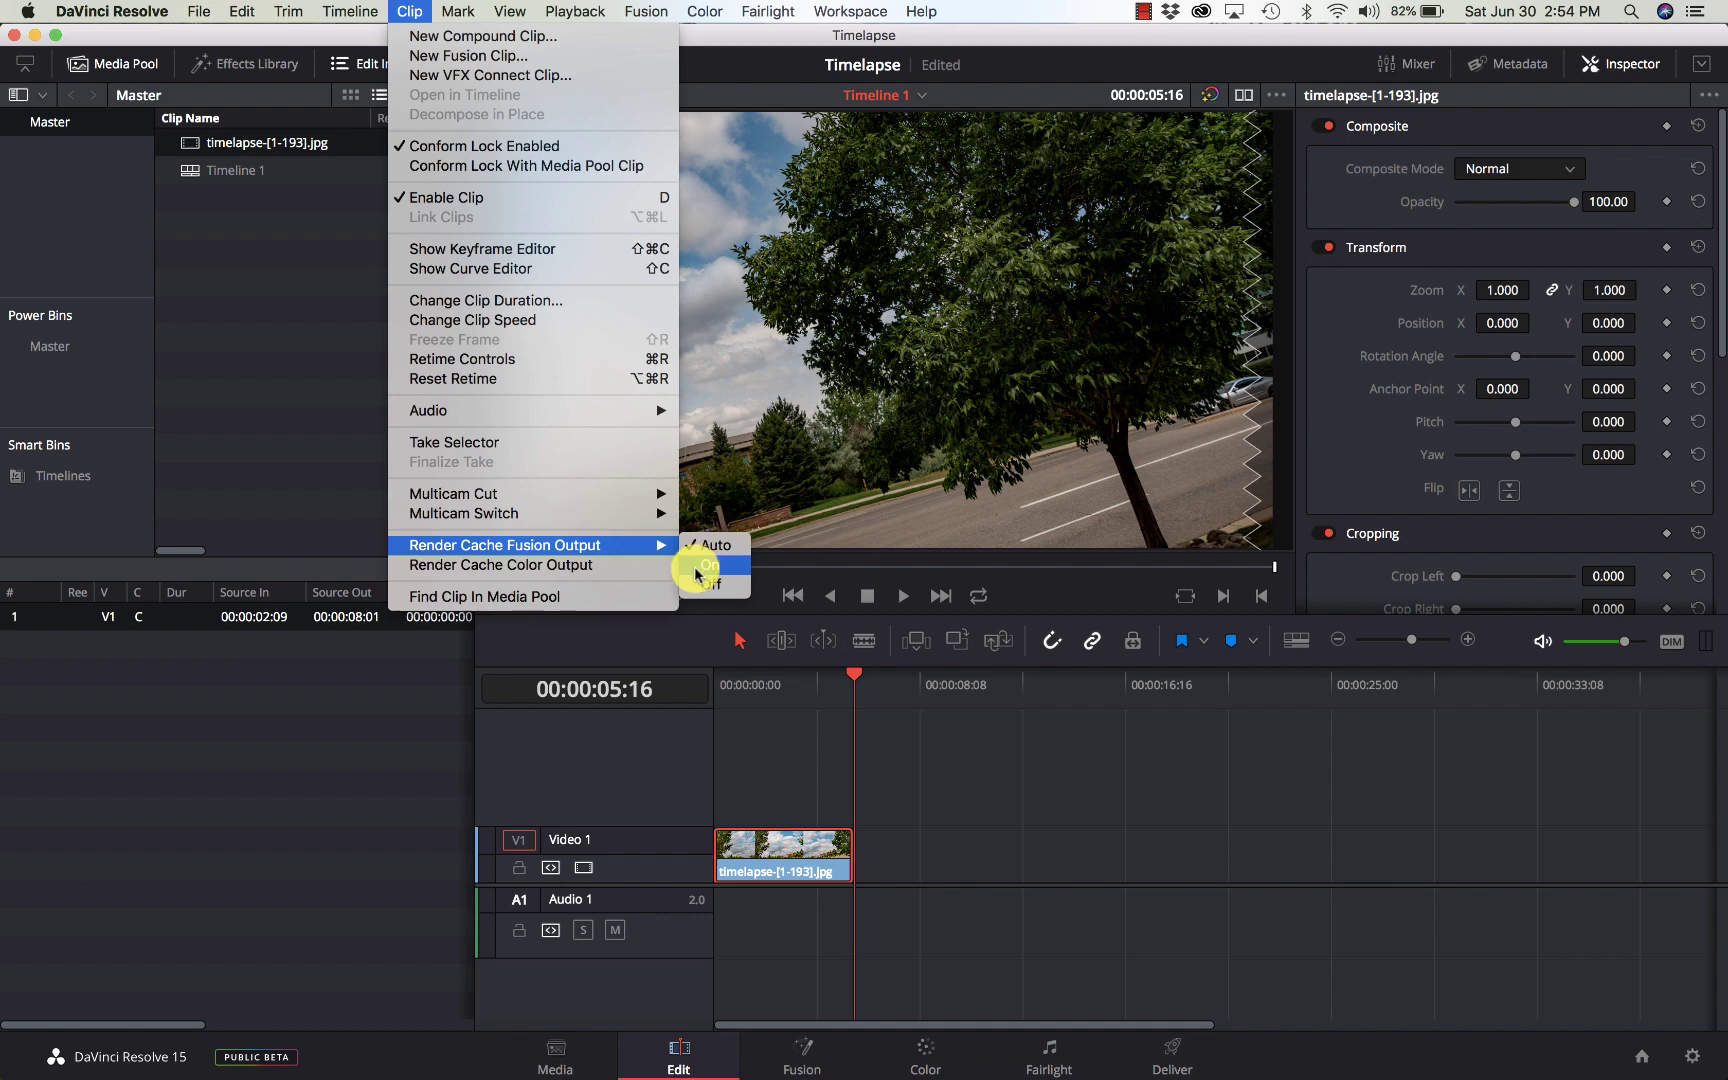
left_click(702, 567)
left_click(413, 10)
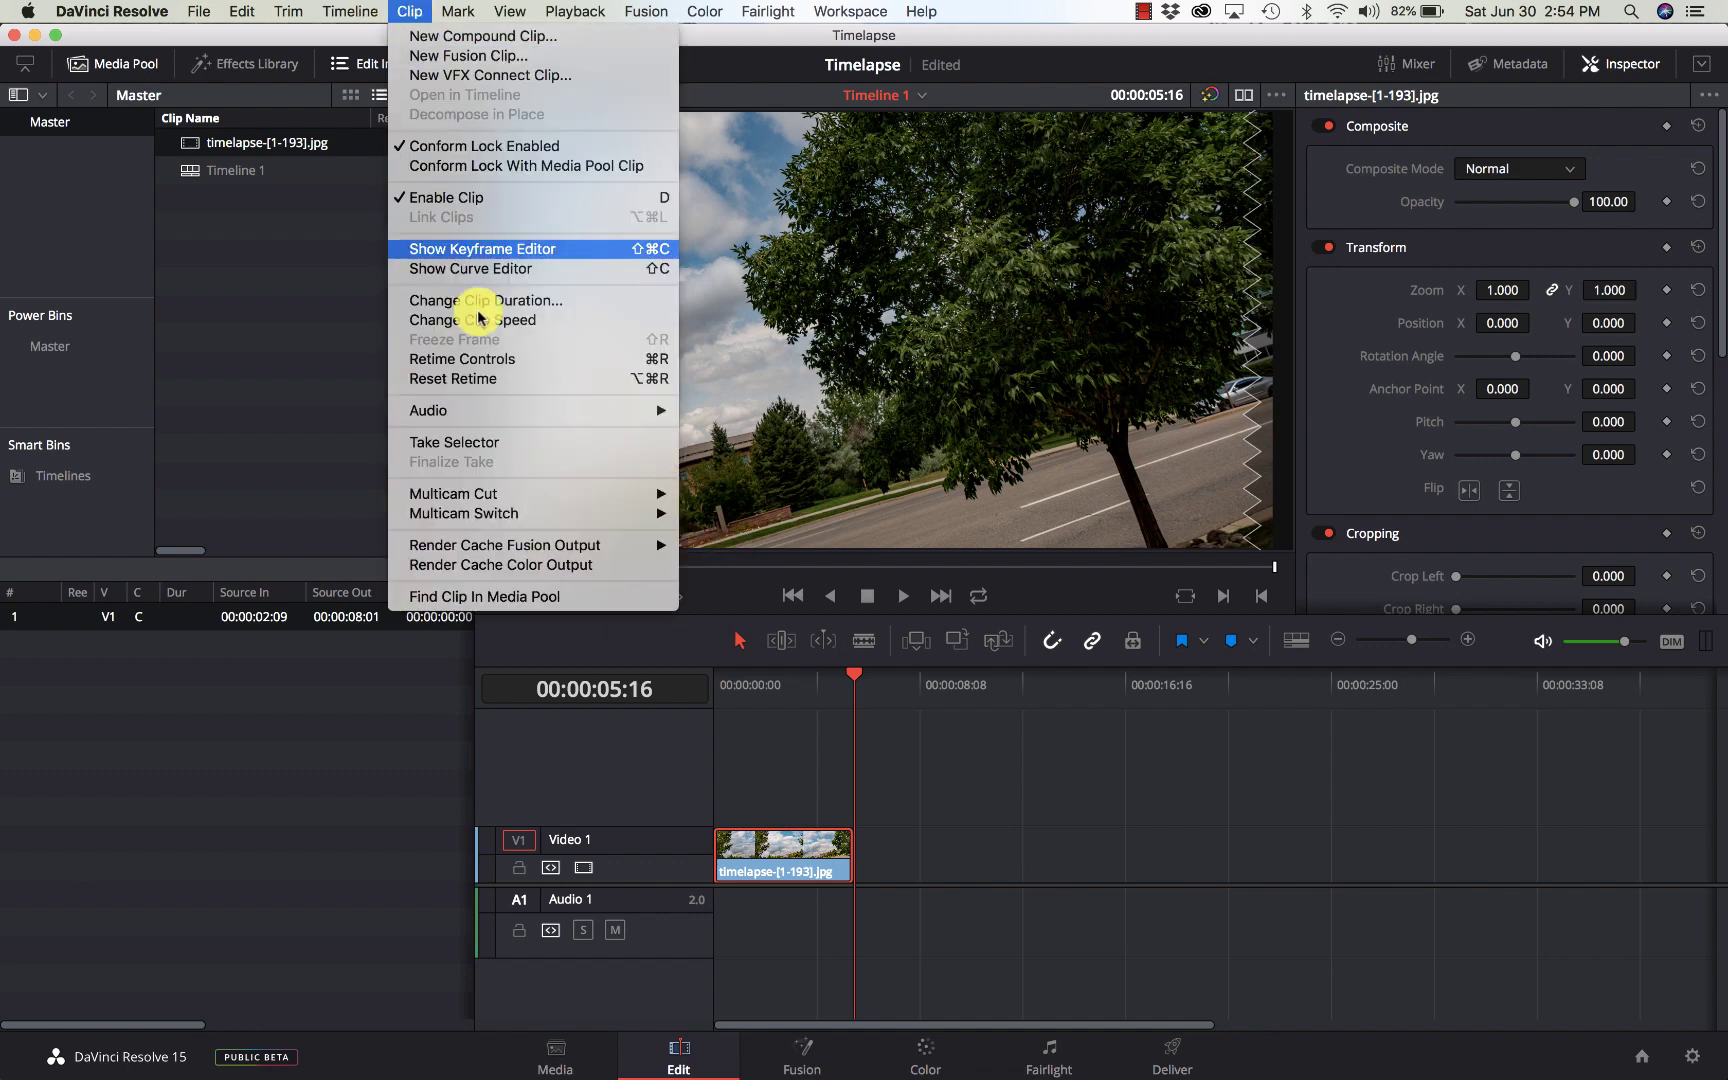
left_click(530, 565)
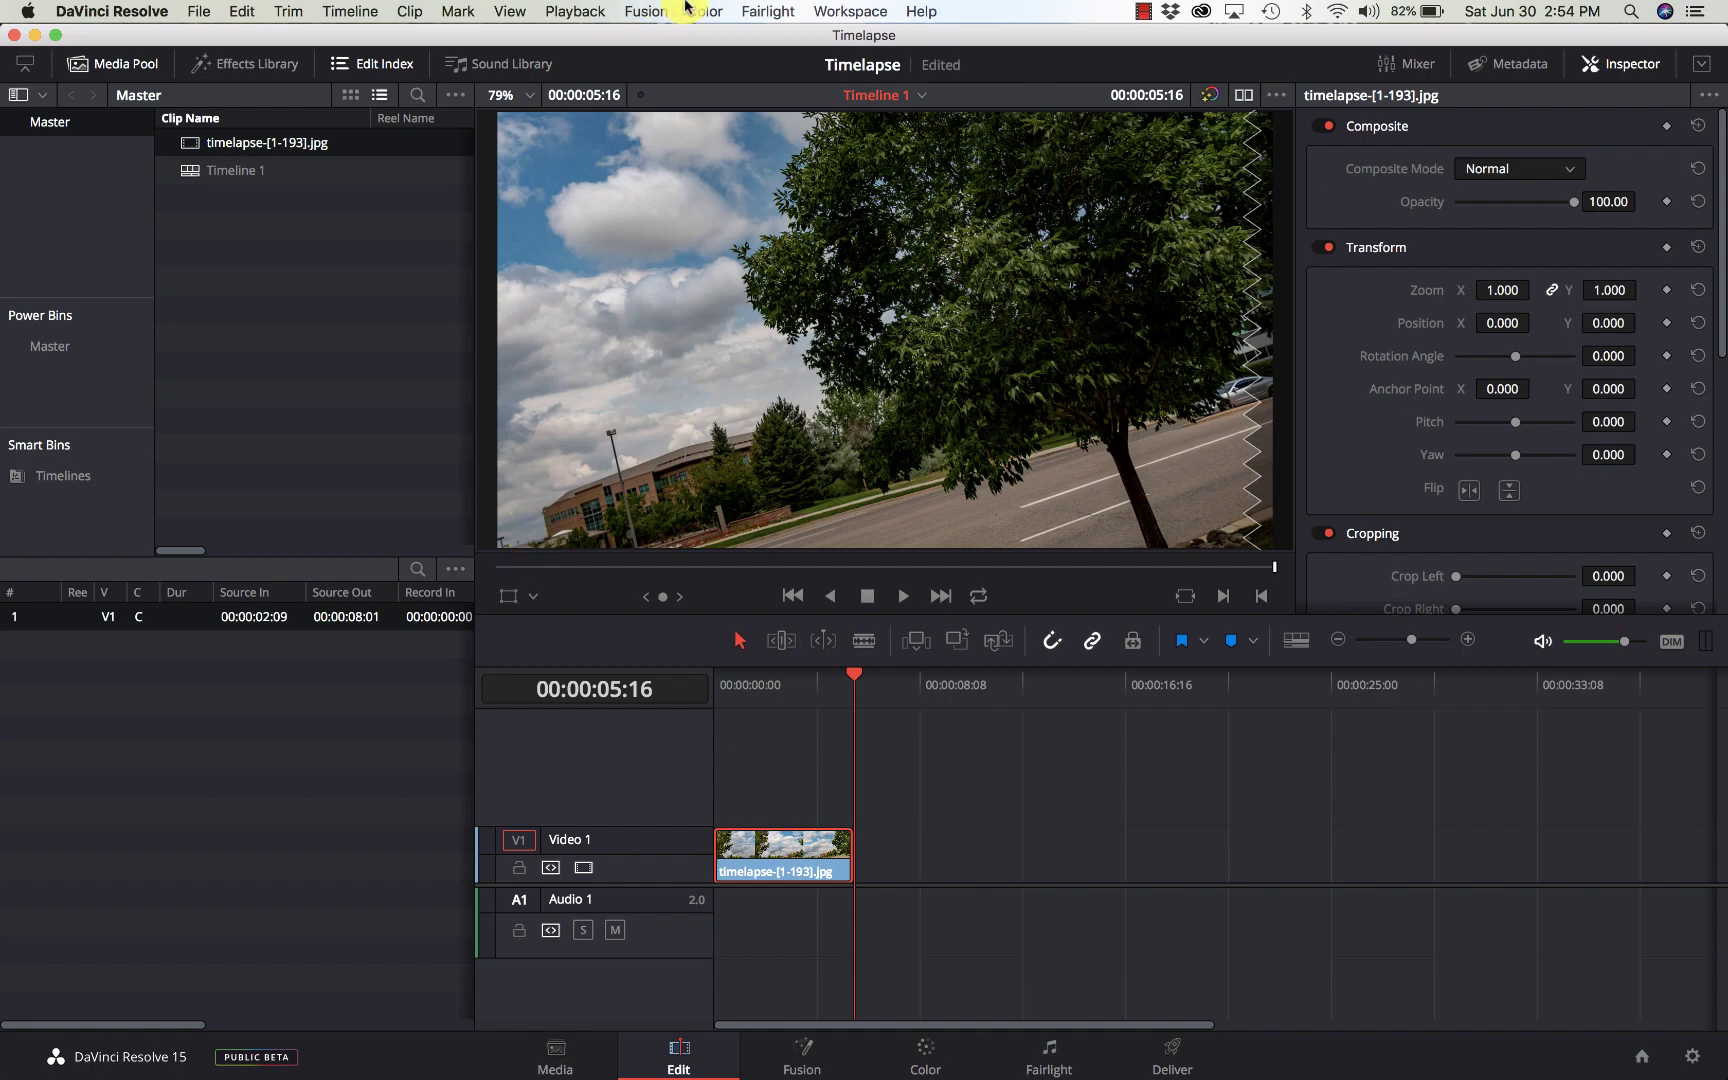
Set the timeline's playback render cache mode to User.
left_click(575, 11)
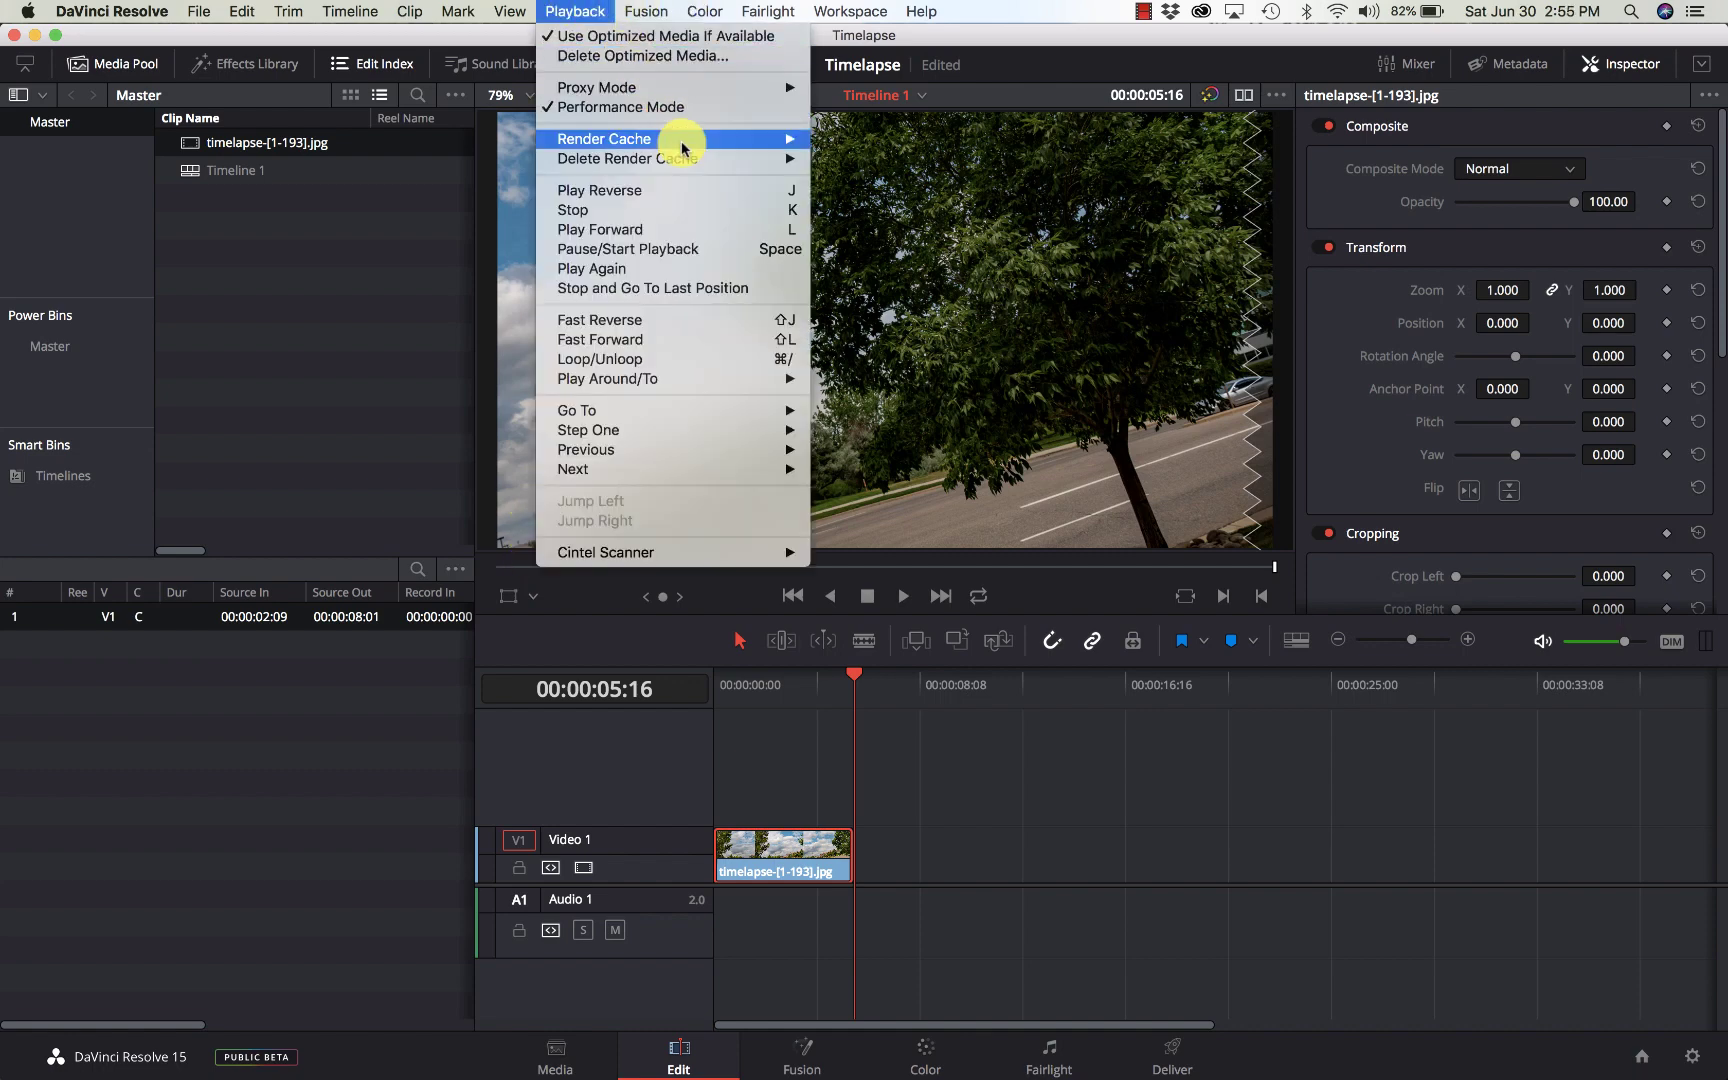
mouse_move(763, 151)
left_click(845, 177)
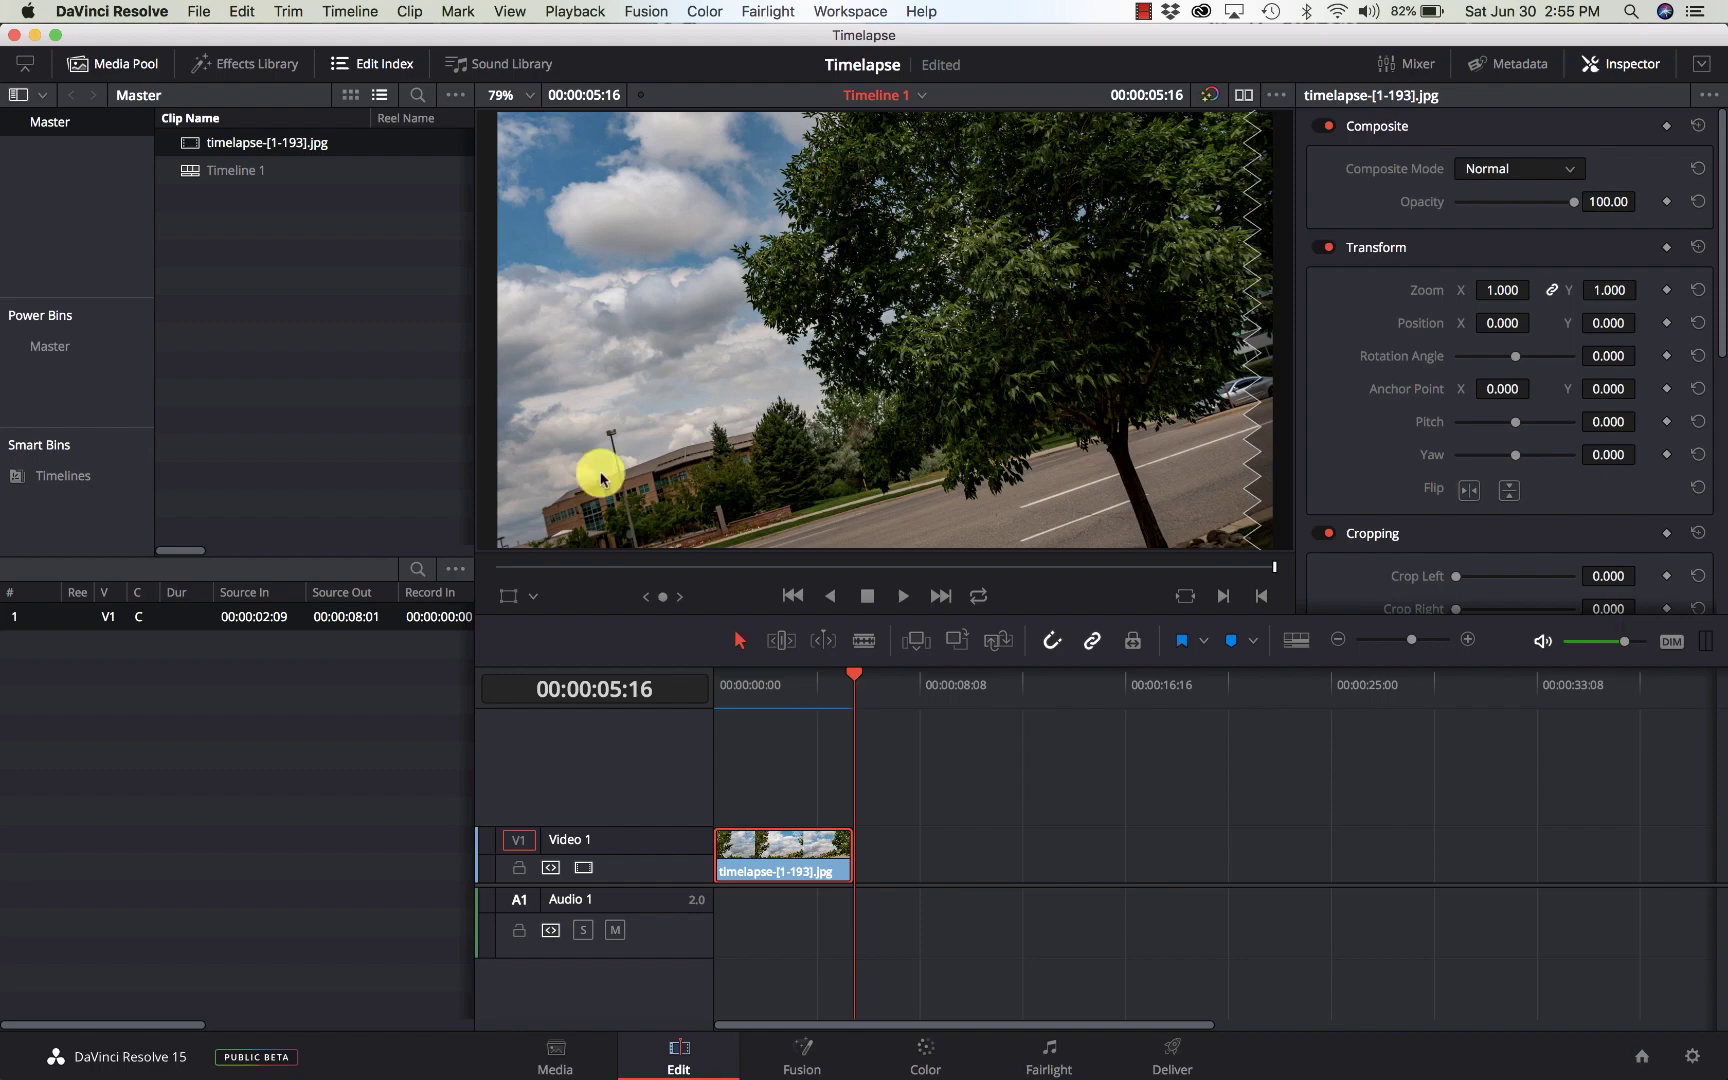
left_click(726, 684)
key("space")
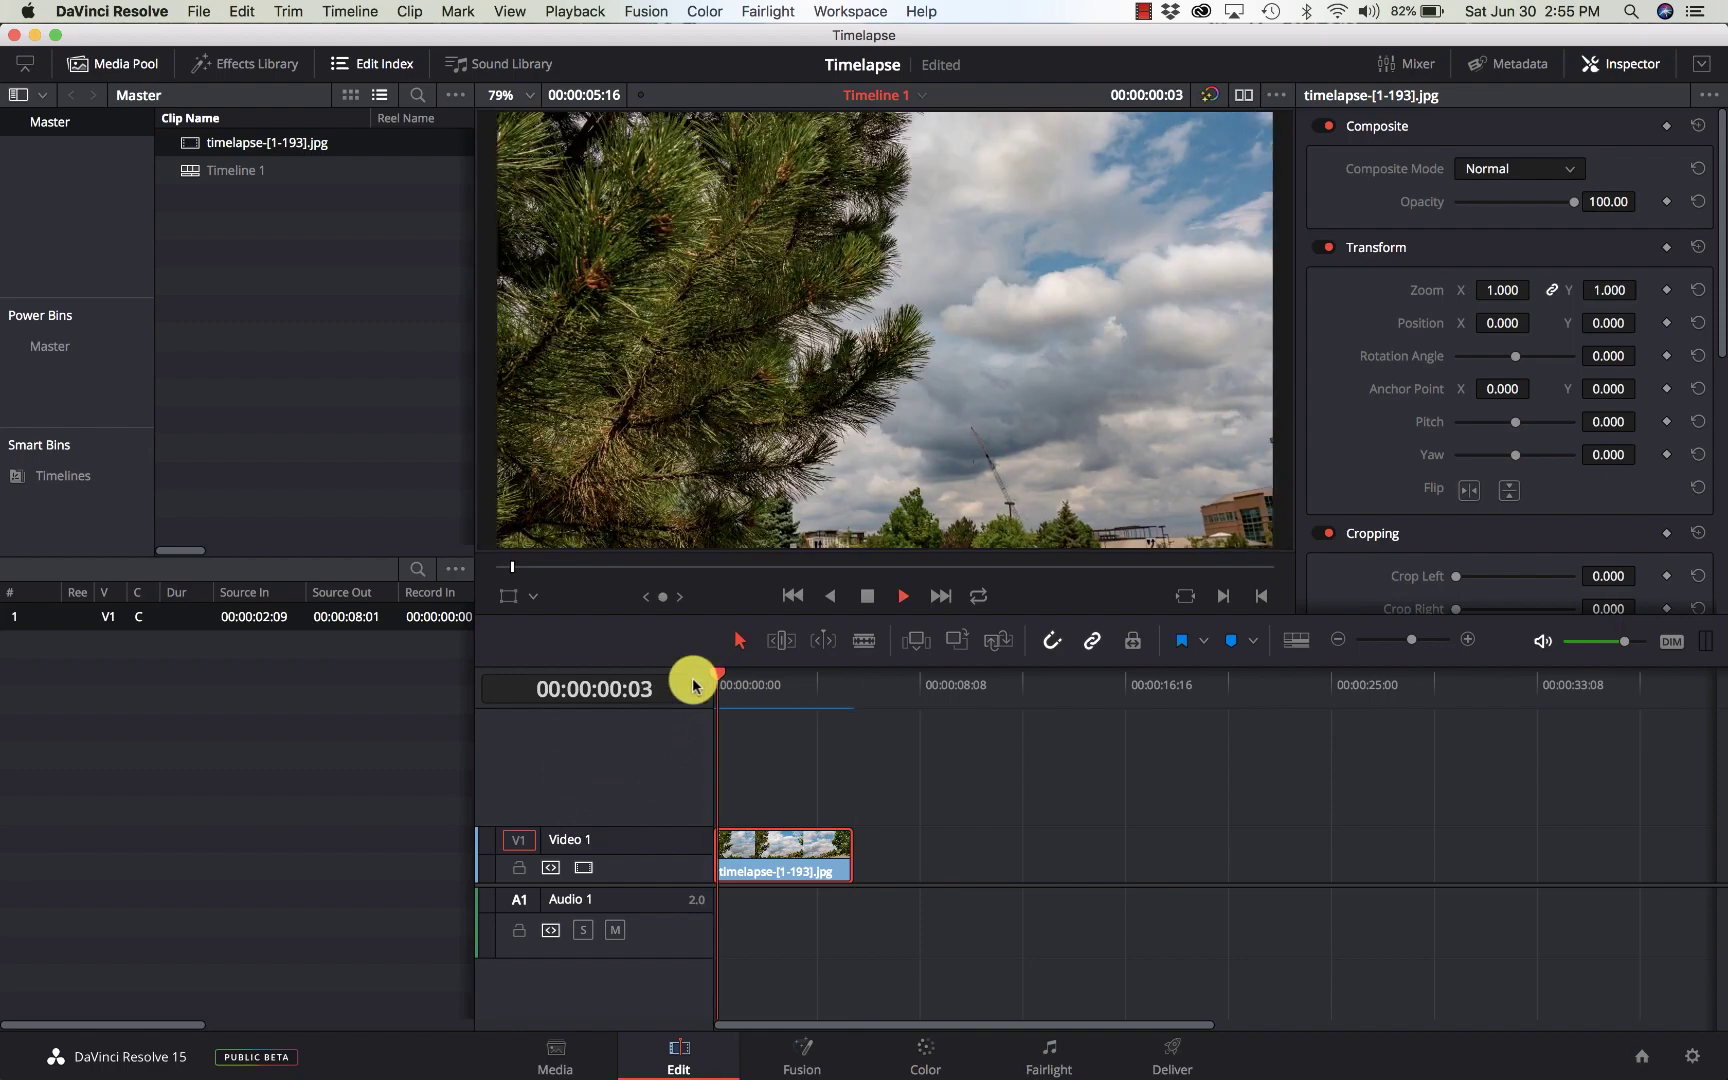